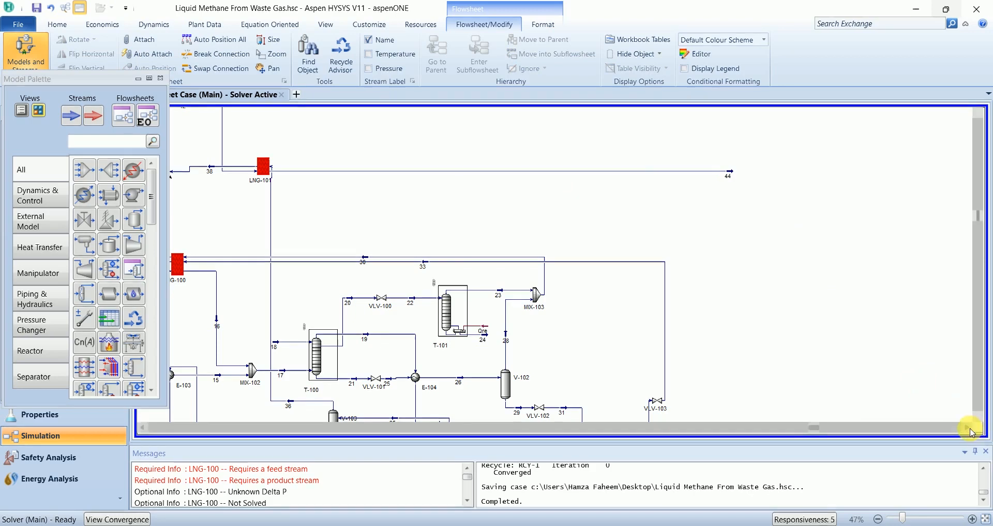
- Place a mixer, a heat exchanger and a tee in a row after the end of stream 44
click(970, 429)
click(970, 429)
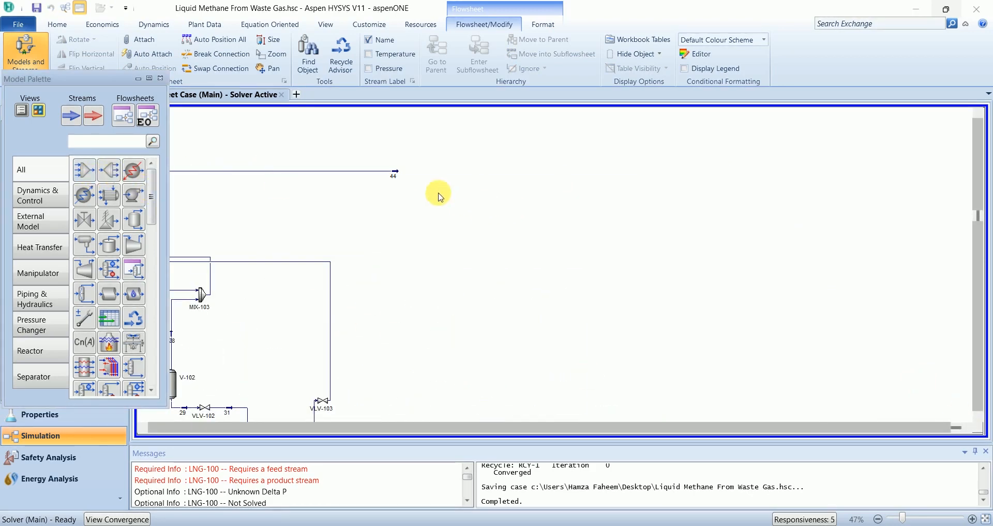
drag(83, 171, 411, 178)
drag(105, 206, 466, 174)
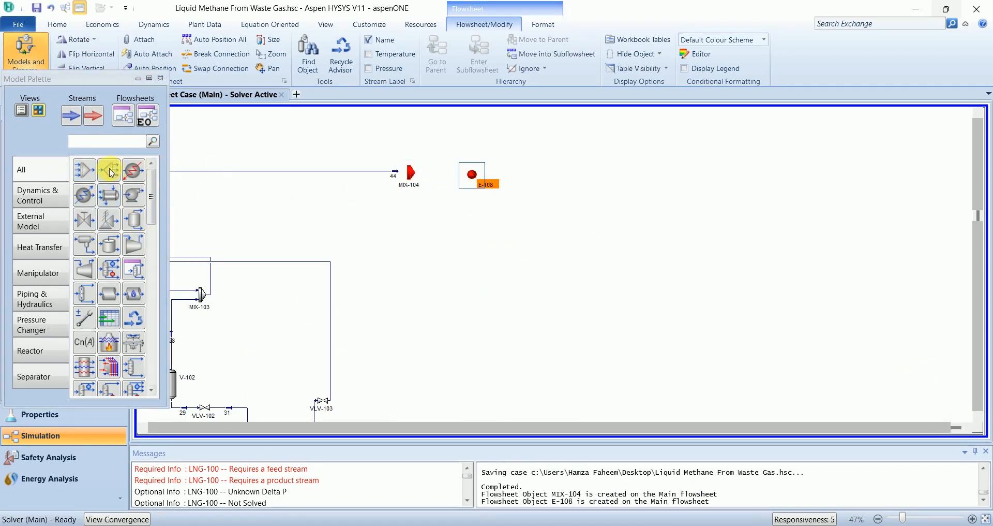
drag(109, 170, 583, 177)
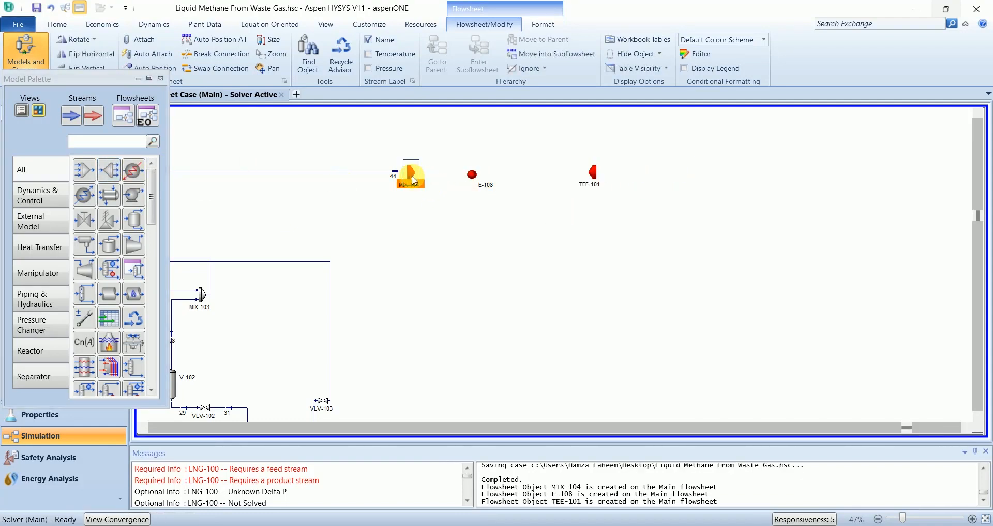
- Connect the new mixer with stream 44 as inlet and stream 45 as outlet
double_click(410, 173)
click(208, 294)
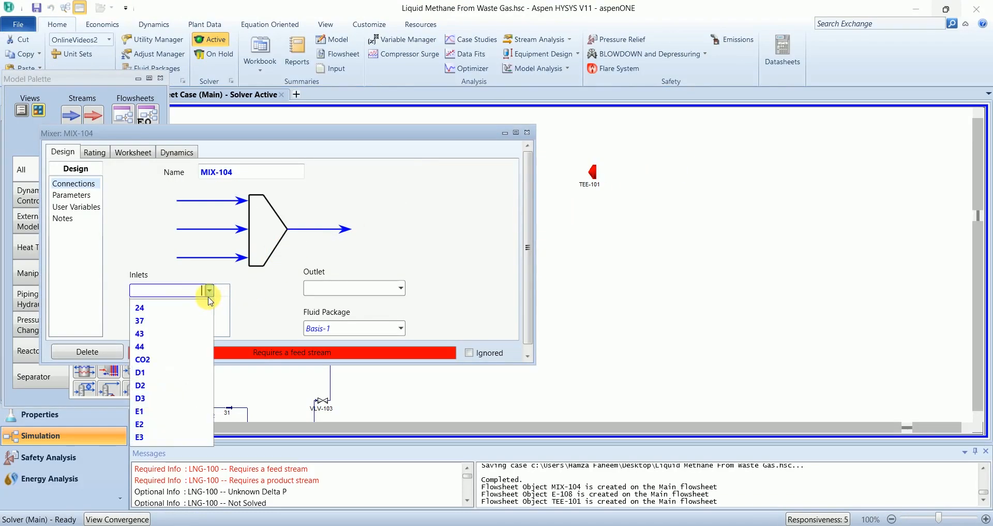
click(177, 339)
click(369, 288)
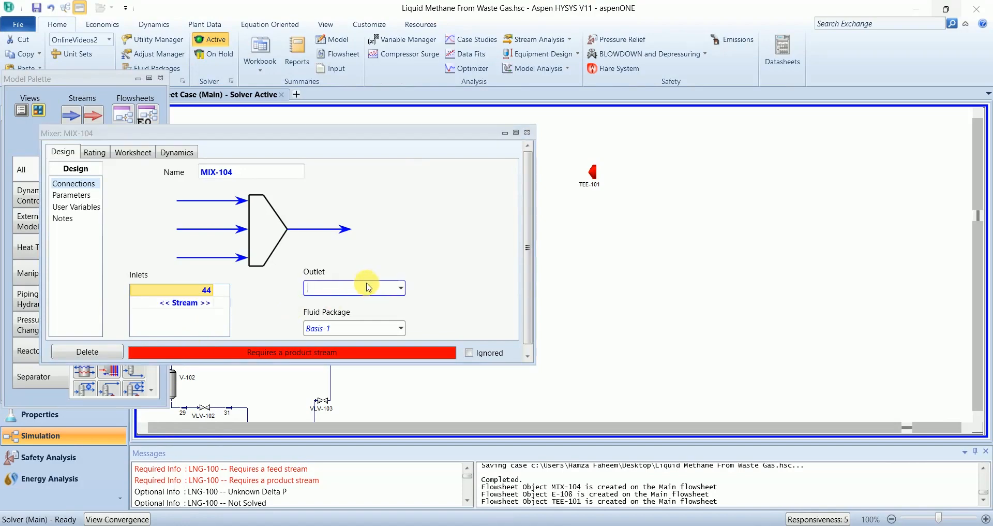
key(Return)
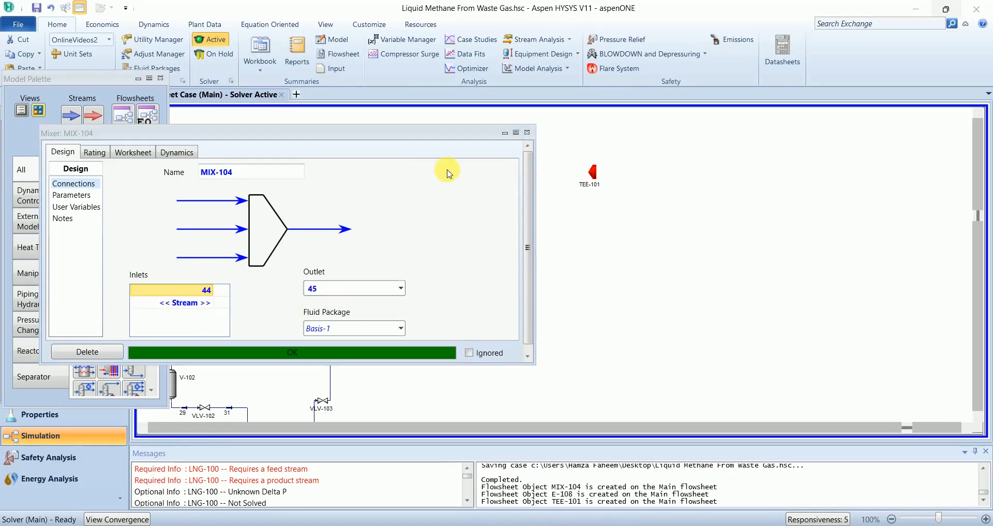
drag(433, 150, 476, 175)
click(568, 174)
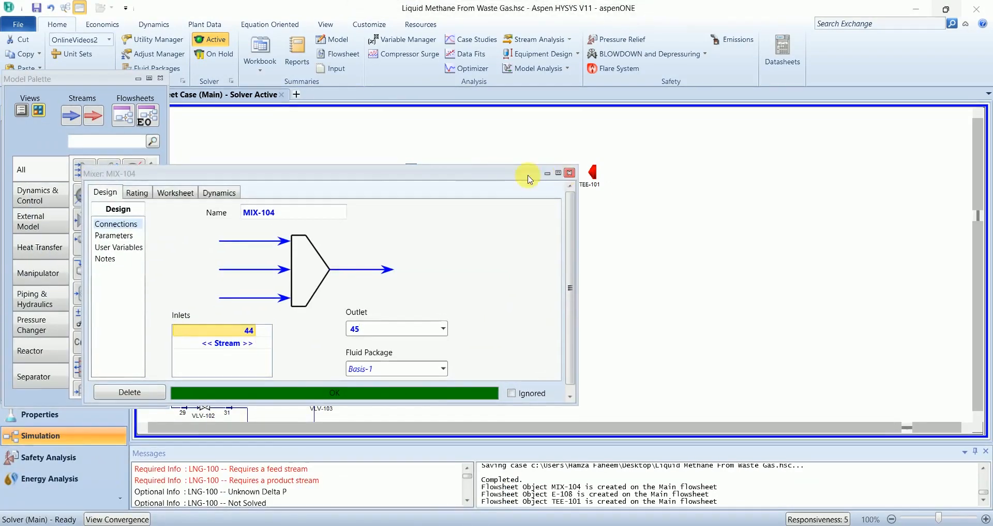
- Connect the new heat exchanger's tube side with stream 45 as inlet and stream 46 as outlet
click(476, 181)
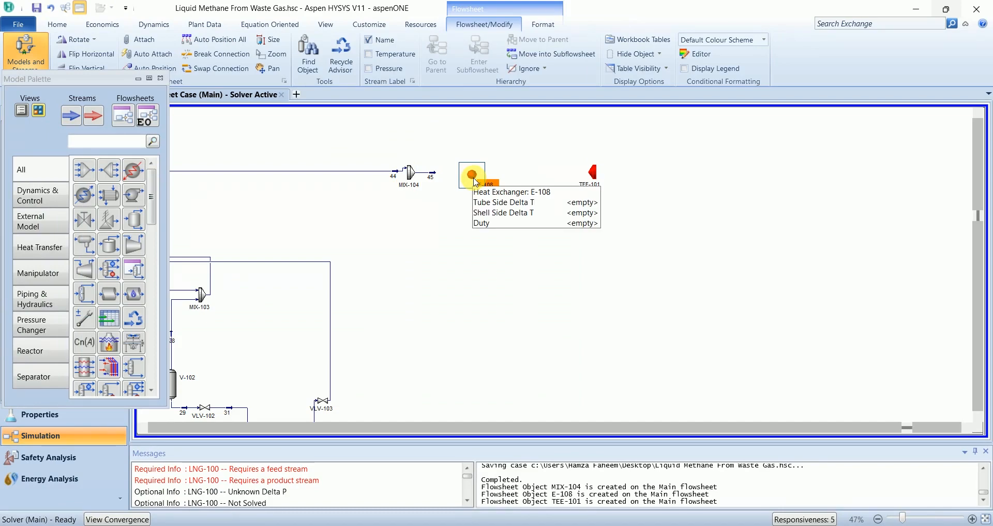
double_click(476, 181)
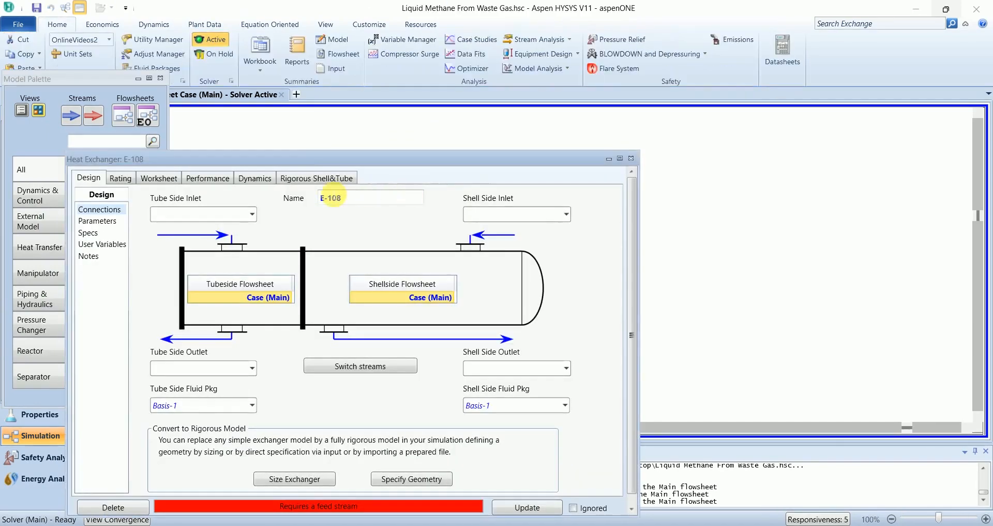
drag(540, 150, 609, 82)
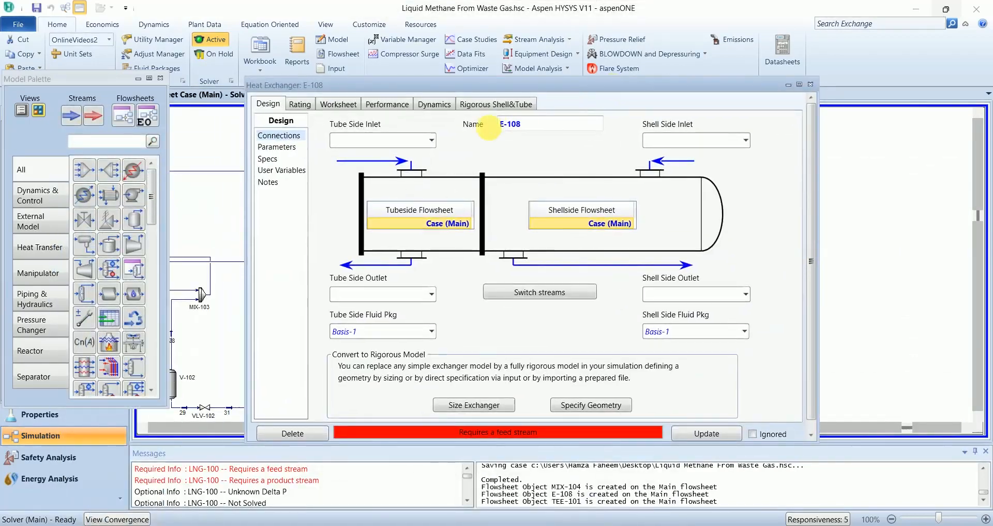
click(431, 140)
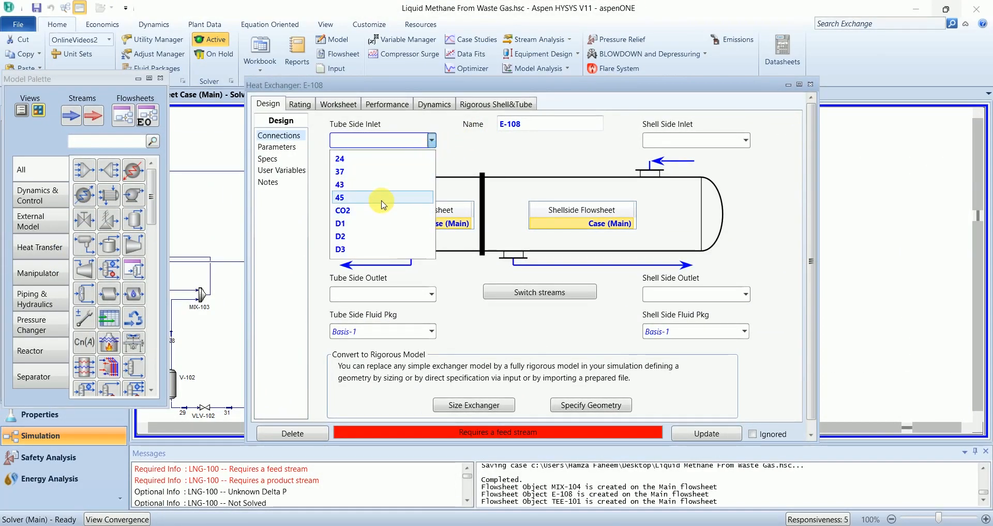
click(382, 198)
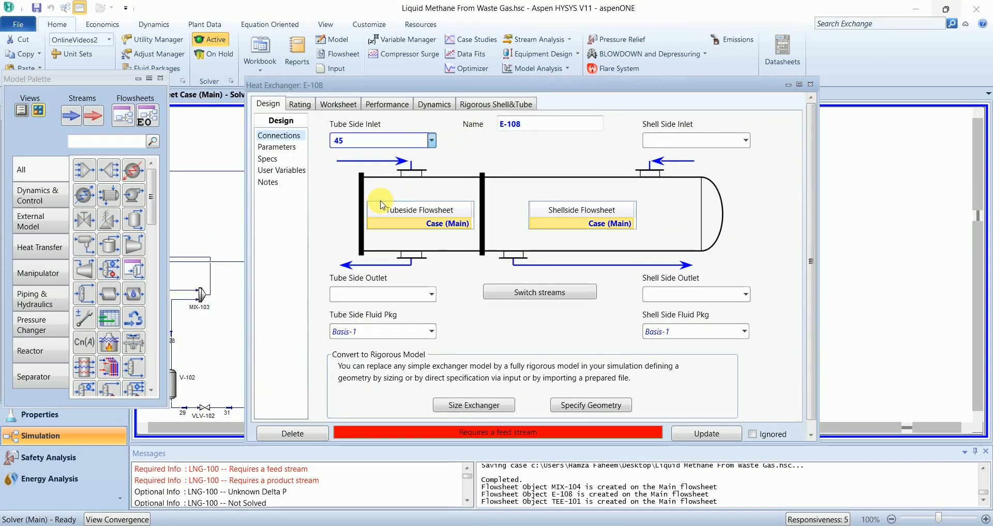
click(432, 294)
click(395, 296)
text(4)
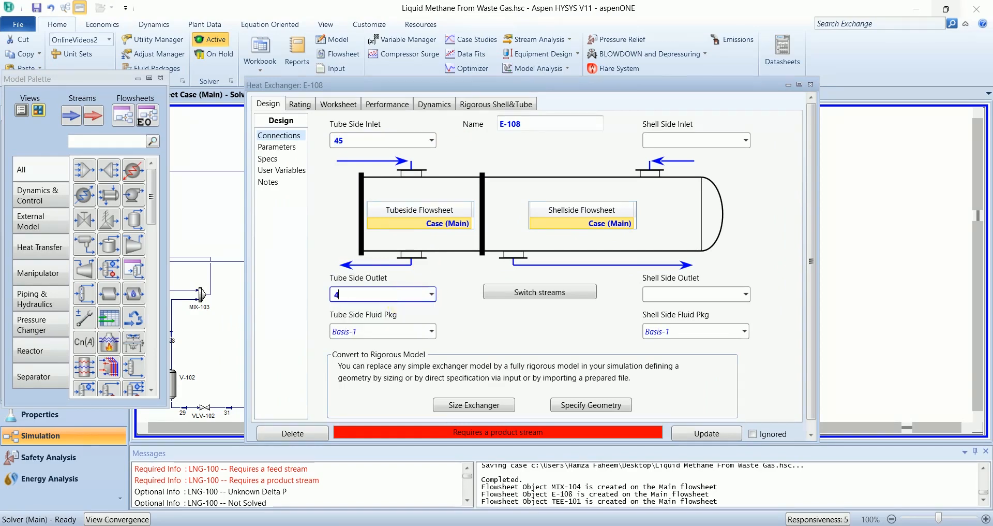
text(6)
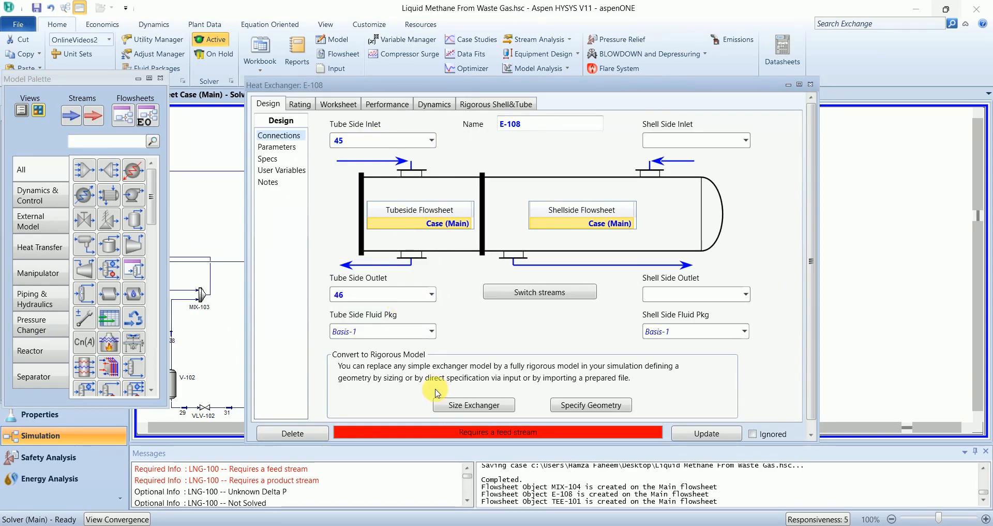
click(292, 148)
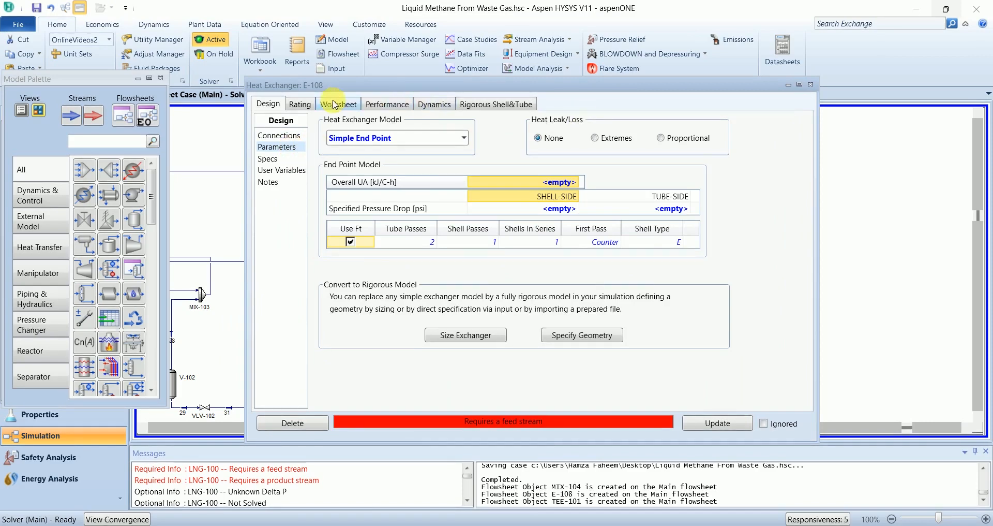
click(283, 136)
click(811, 85)
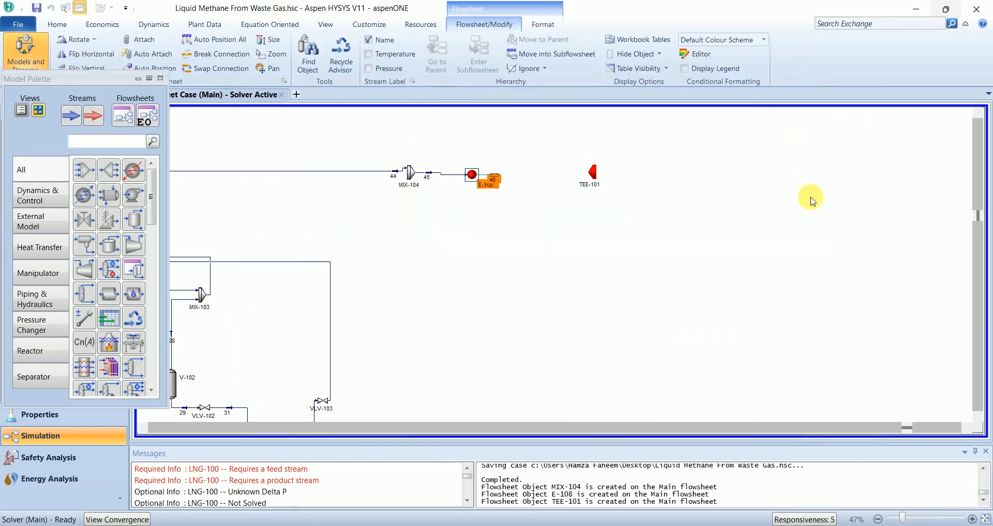
- Move the tee closer to the heat exchanger and connect it with inlet stream 46 and outlet streams 47 and 48
click(572, 181)
drag(593, 173, 537, 182)
double_click(537, 182)
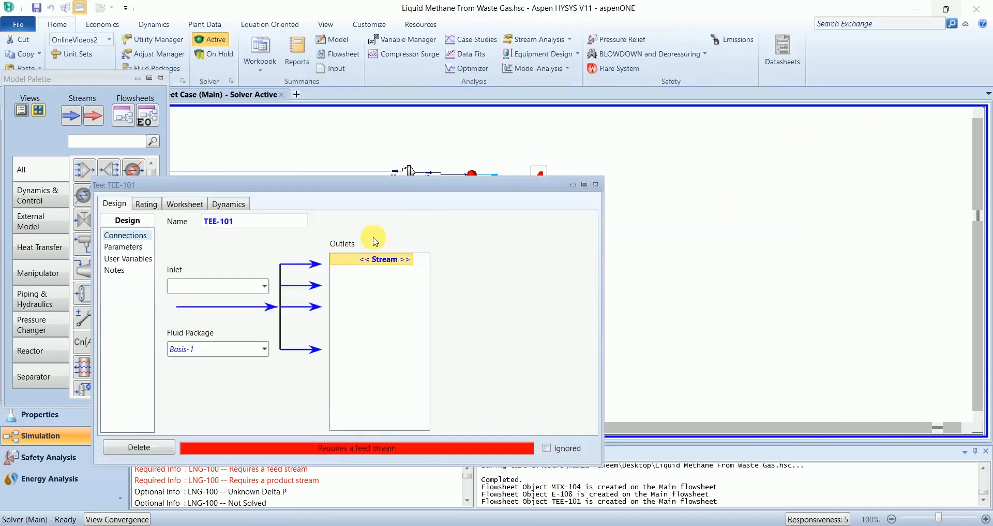
click(264, 286)
click(231, 343)
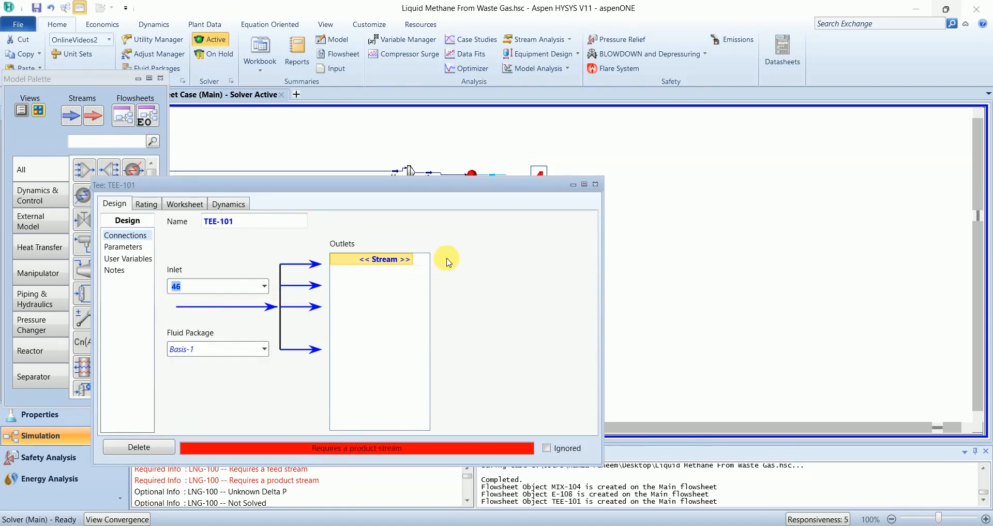
click(374, 265)
text(47)
key(Return)
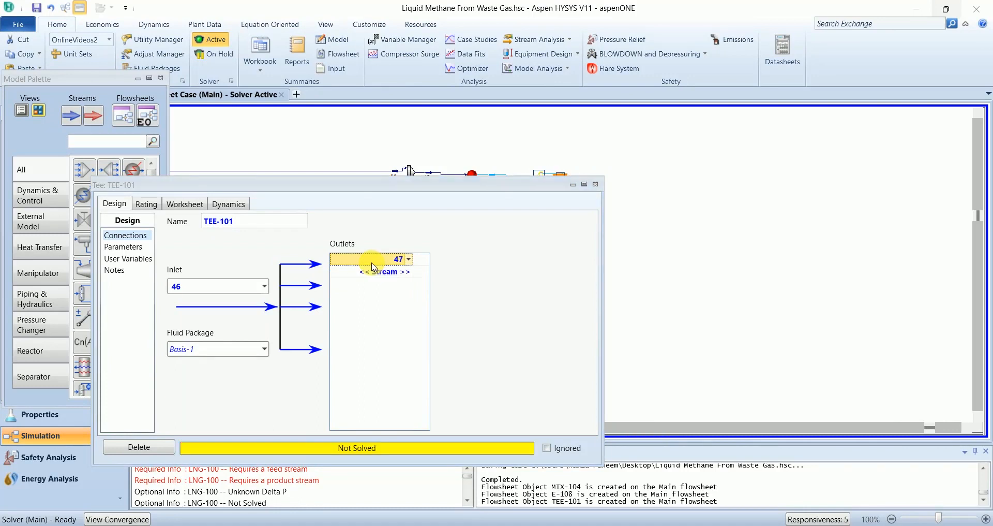
text(48)
key(Return)
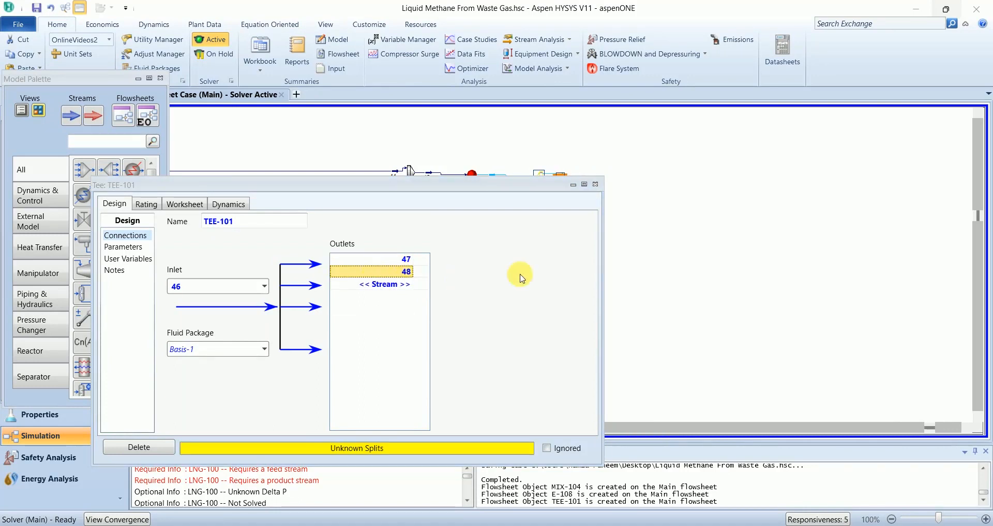
click(595, 184)
click(542, 310)
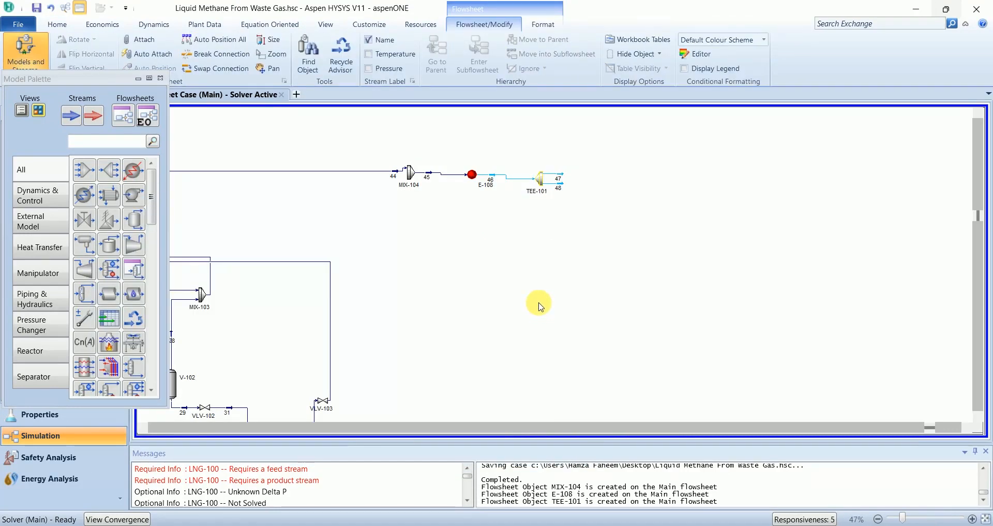
- Set the tube-side pressure drop of heat exchanger E-108 to 10 psi
click(473, 175)
double_click(472, 175)
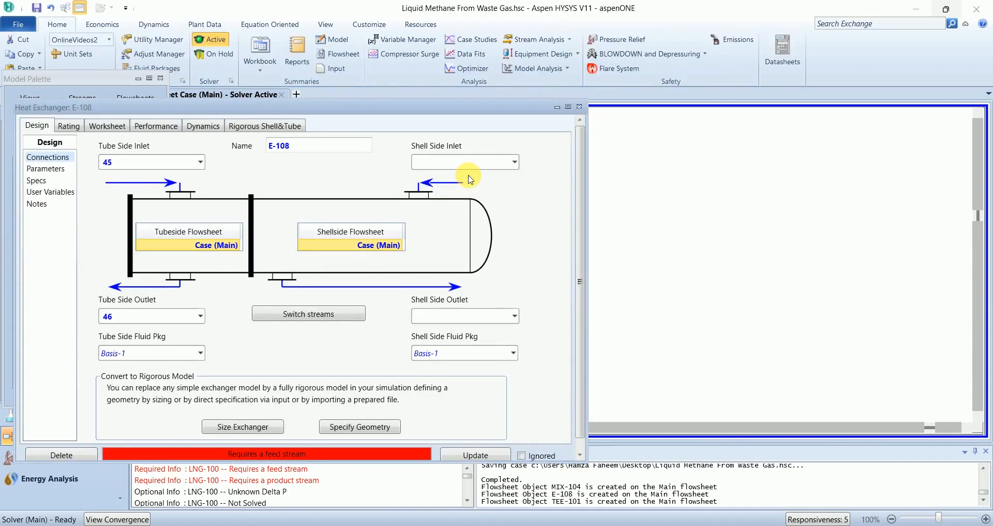
click(53, 170)
click(444, 234)
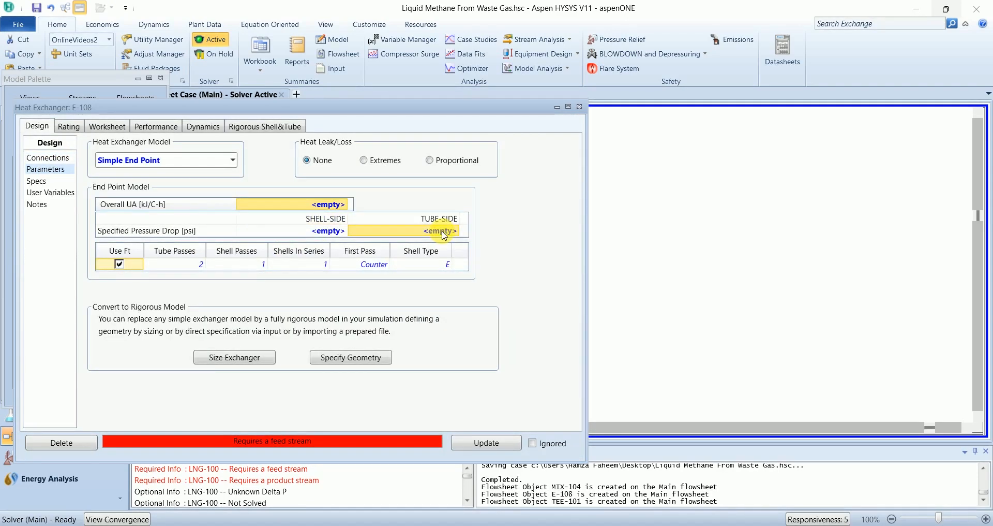
text(10)
key(Return)
- Set the temperature of outlet stream 46 to -125 F in the heat exchanger's worksheet
click(122, 127)
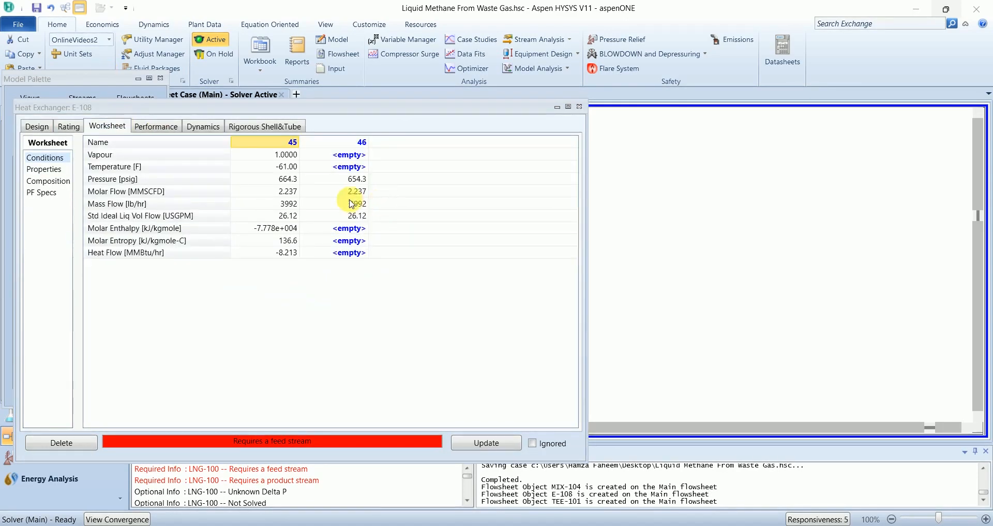
click(345, 166)
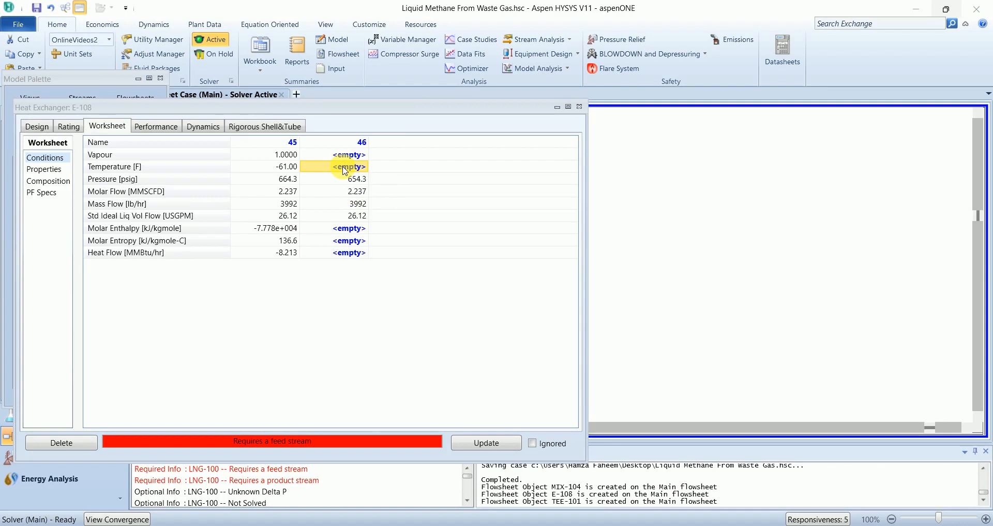
text(-1)
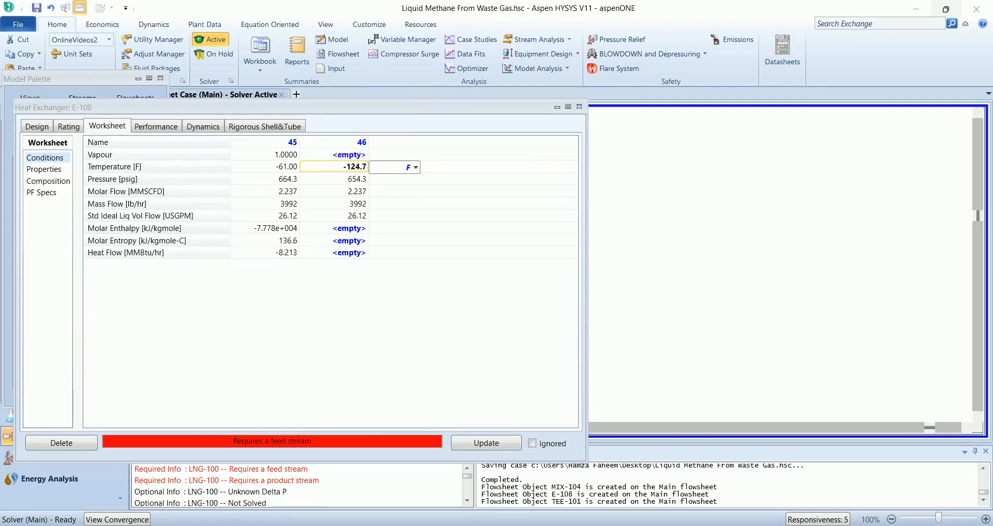
text(25)
key(Return)
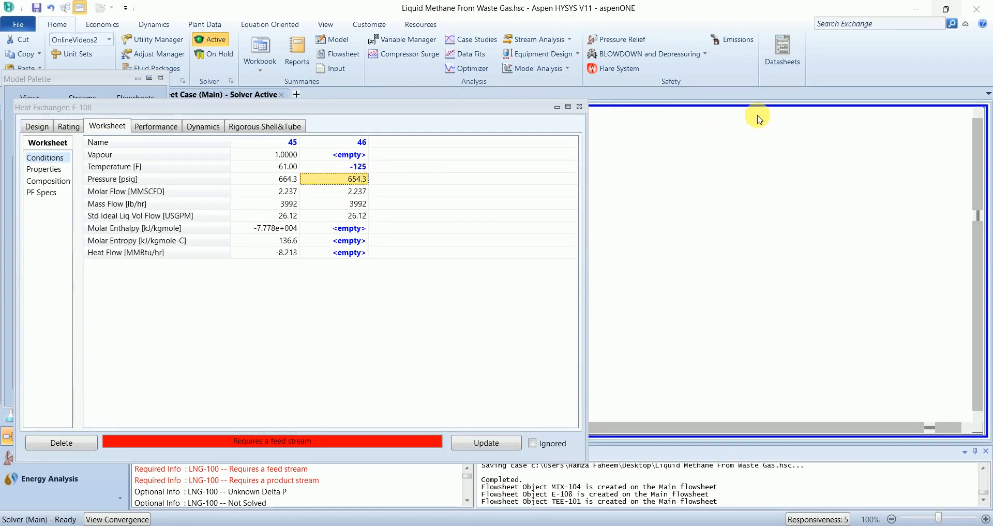
click(582, 110)
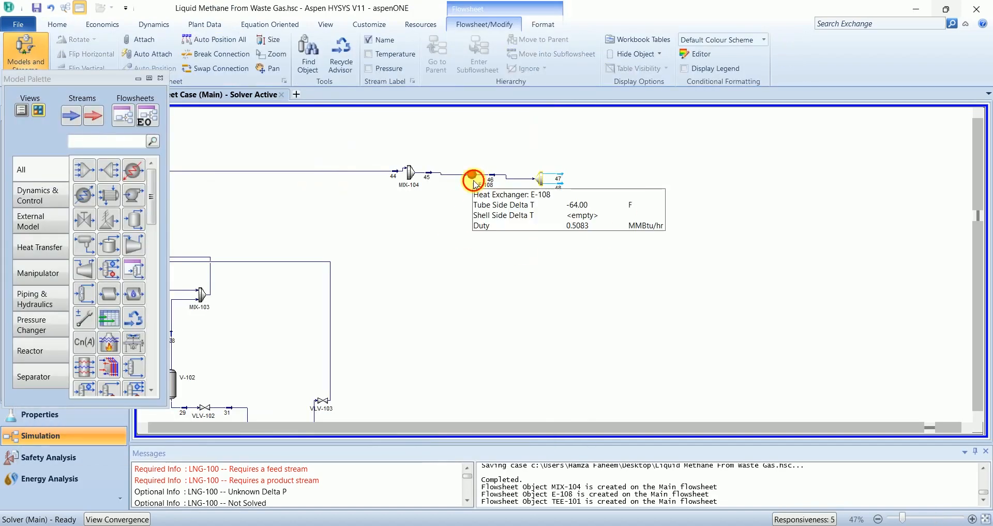
- Set the molar flow of the tee's outlet stream 47 to 1.302 MMSCFD
double_click(538, 183)
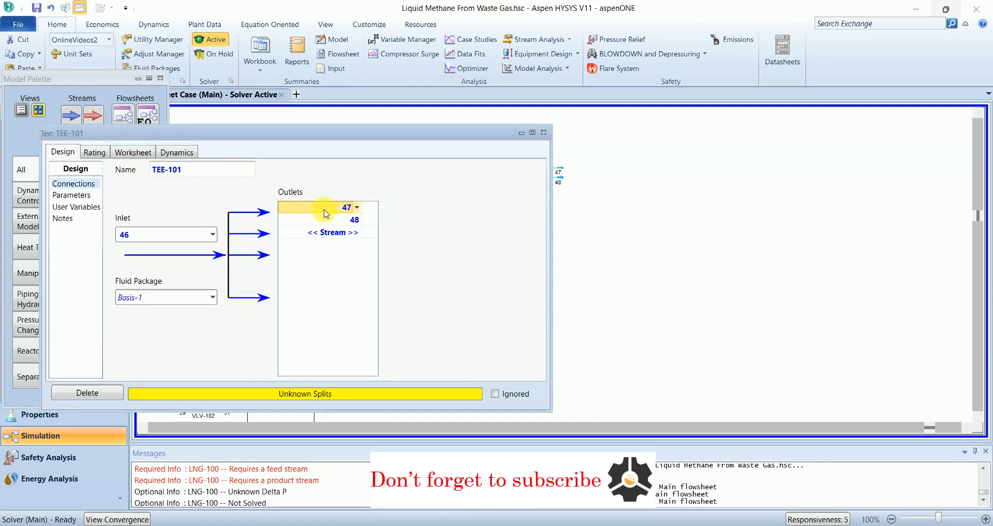
click(136, 152)
click(431, 220)
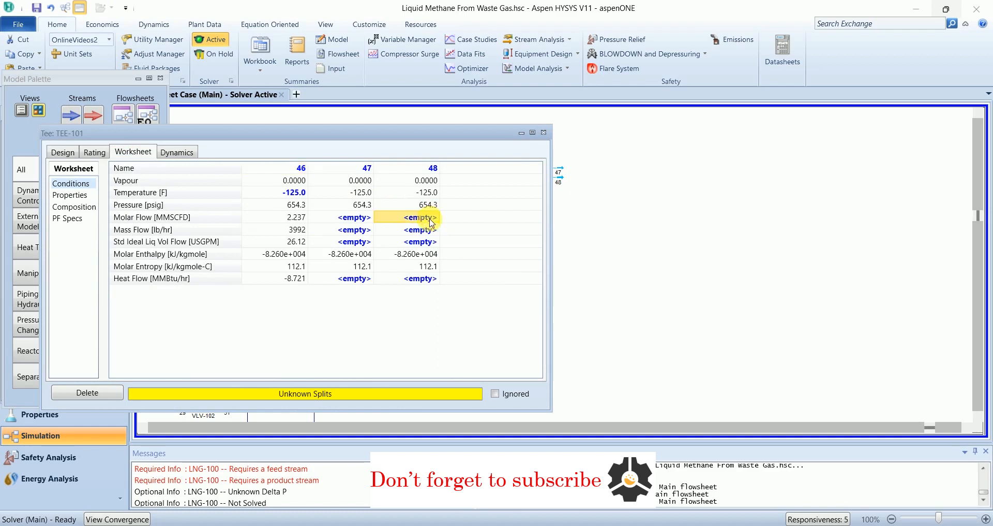
click(364, 218)
text(1.302)
key(Return)
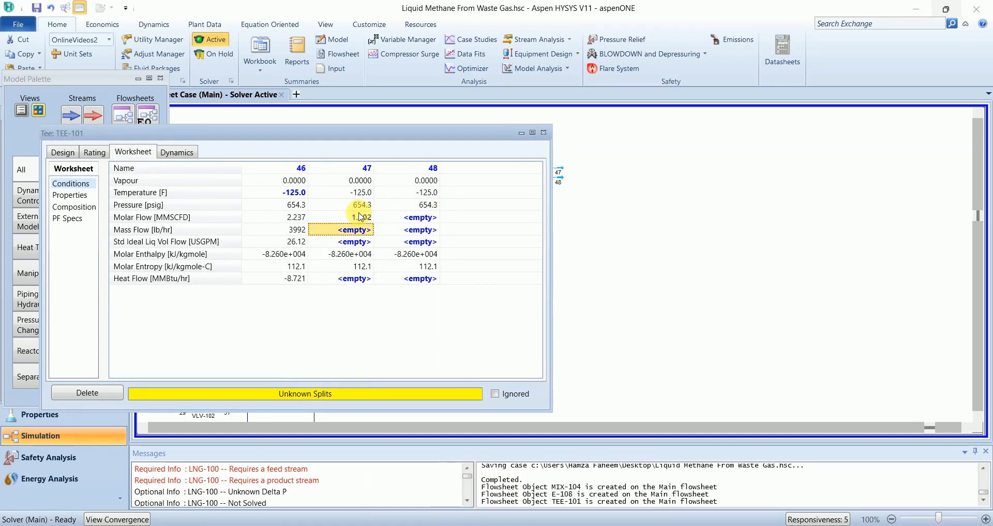
click(545, 133)
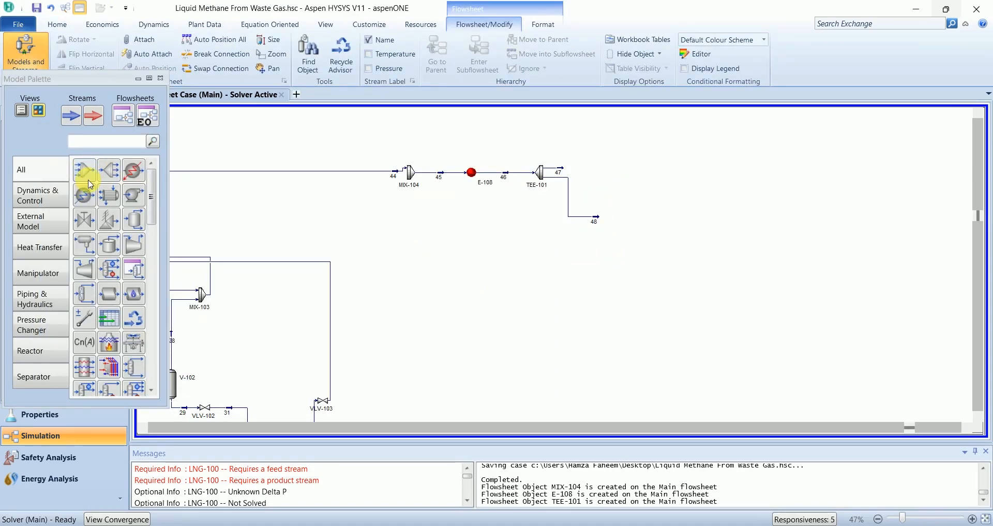
- Add a valve beside the end of stream 48 and connect it with inlet stream 48 and outlet stream 49
click(84, 220)
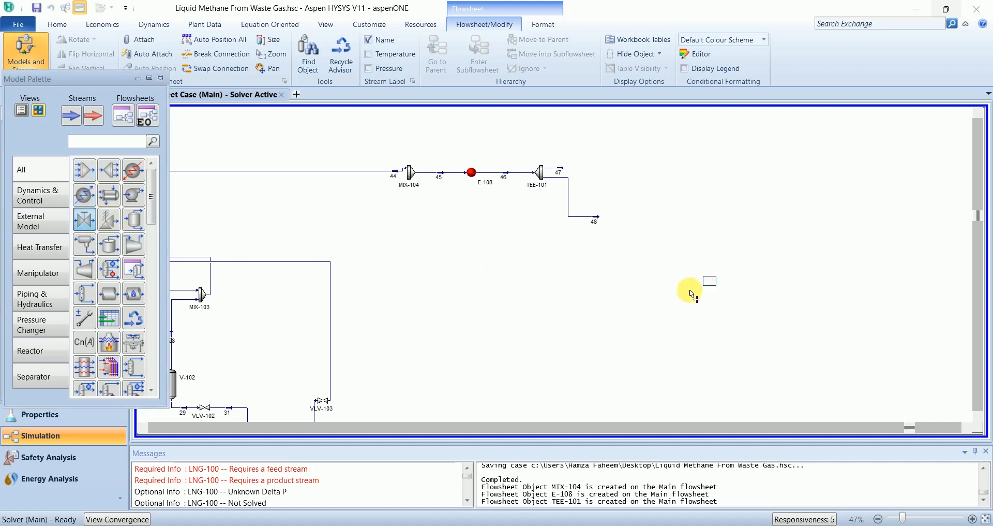
click(607, 222)
double_click(611, 219)
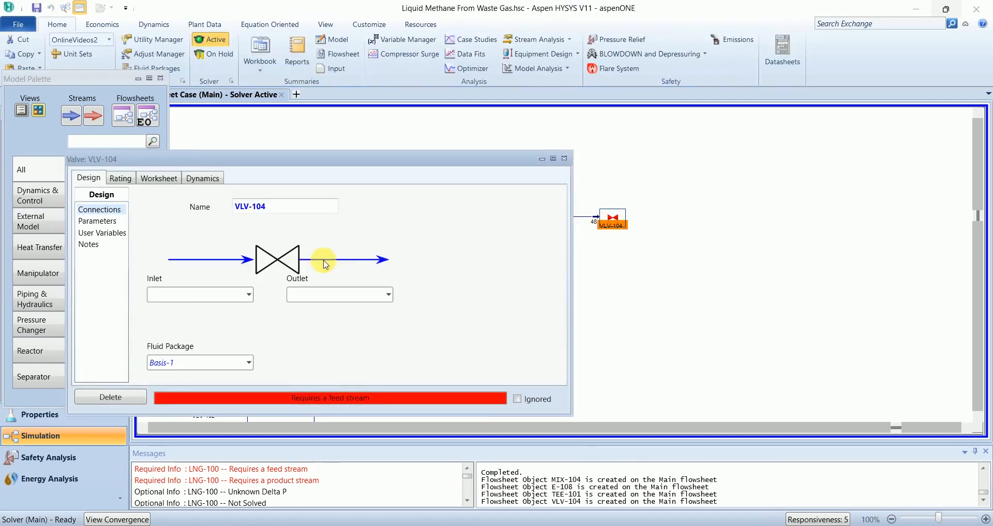
click(249, 294)
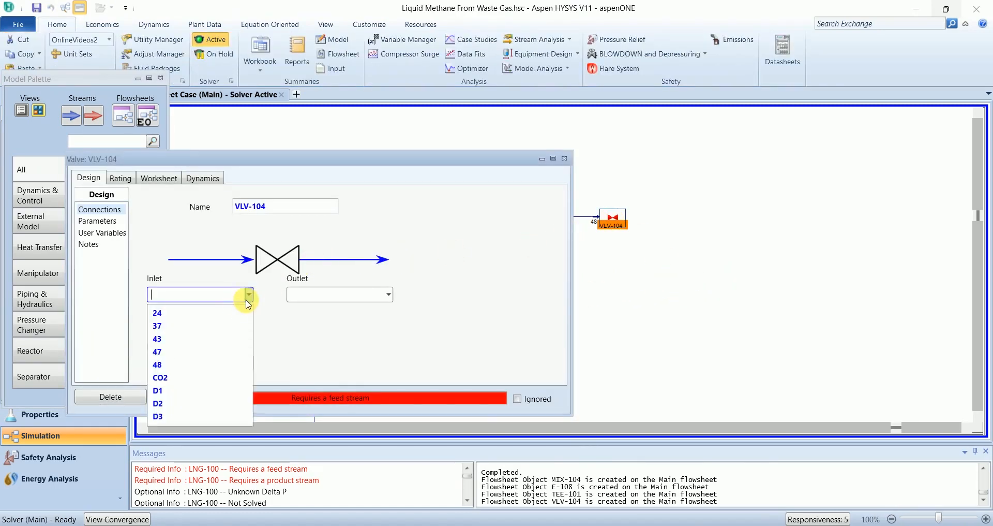
click(206, 364)
click(320, 299)
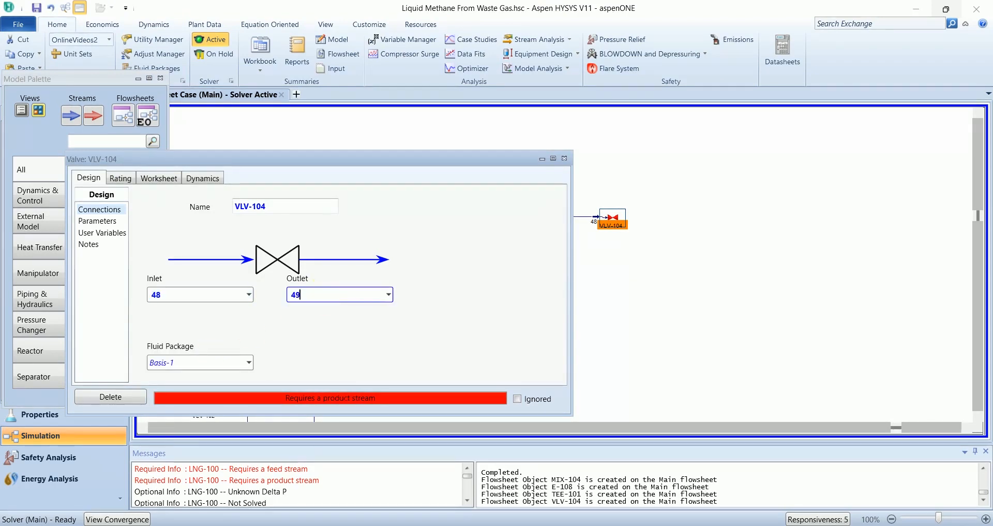
text(49)
key(Return)
- Set the pressure of the valve's outlet stream 49 to 48.3 psig in its worksheet
click(98, 221)
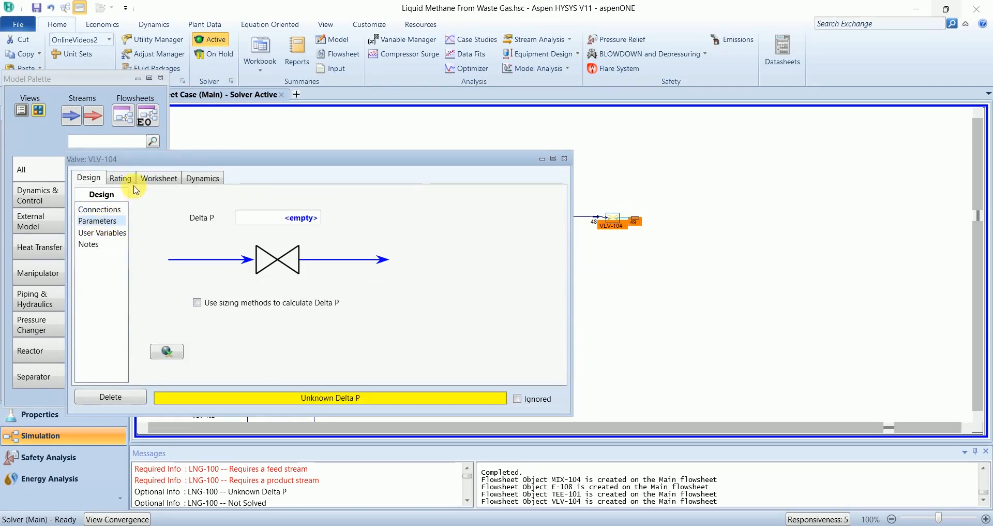
click(159, 178)
click(382, 236)
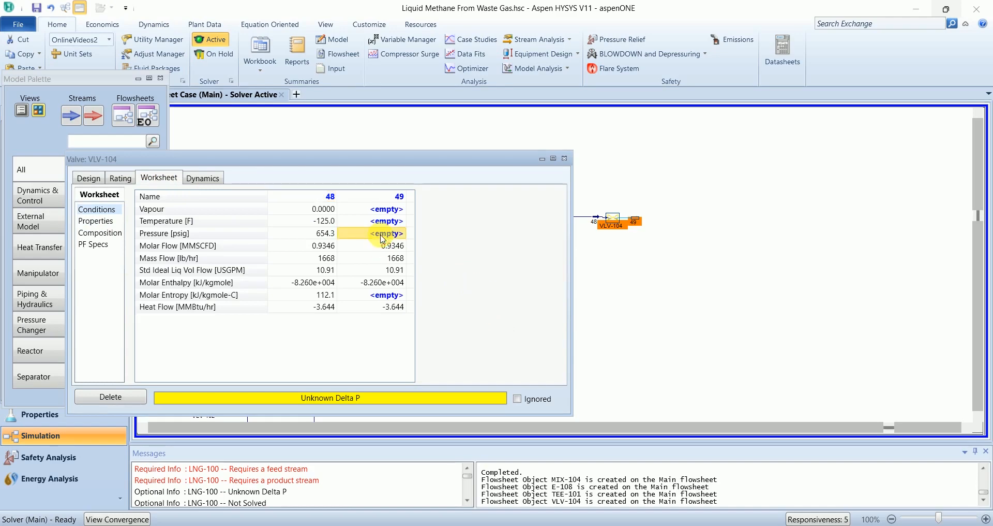
text(48.3)
key(Return)
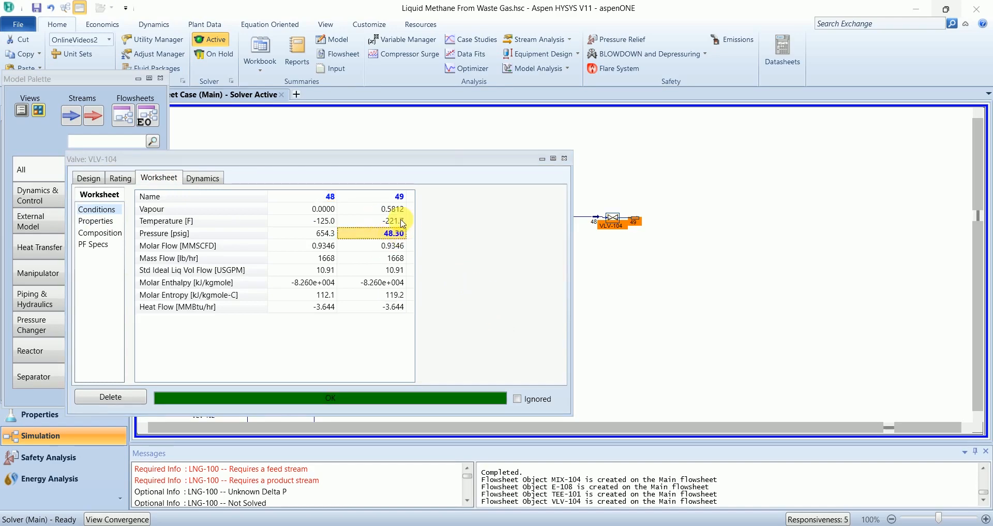
click(564, 158)
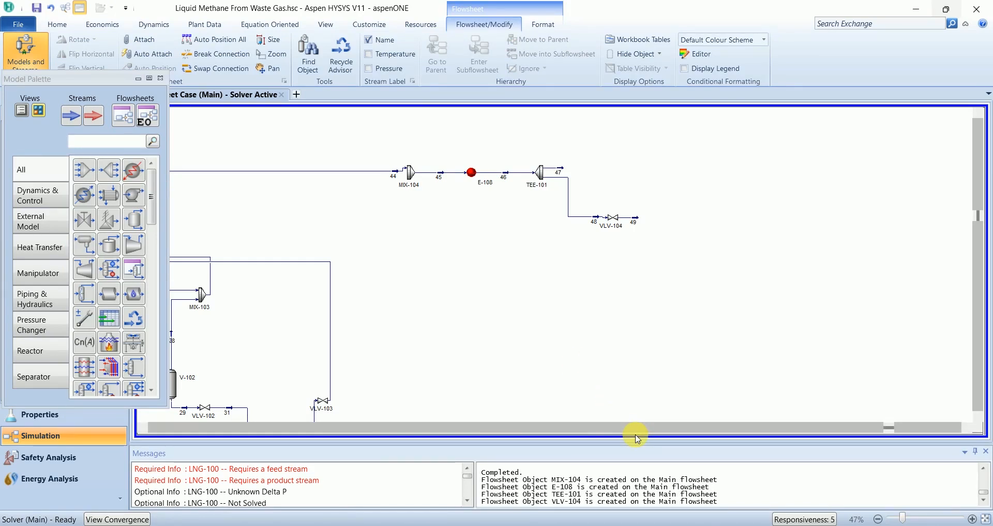
- Place a separator beside stream 49, a valve below it, and a second separator farther downstream
click(133, 219)
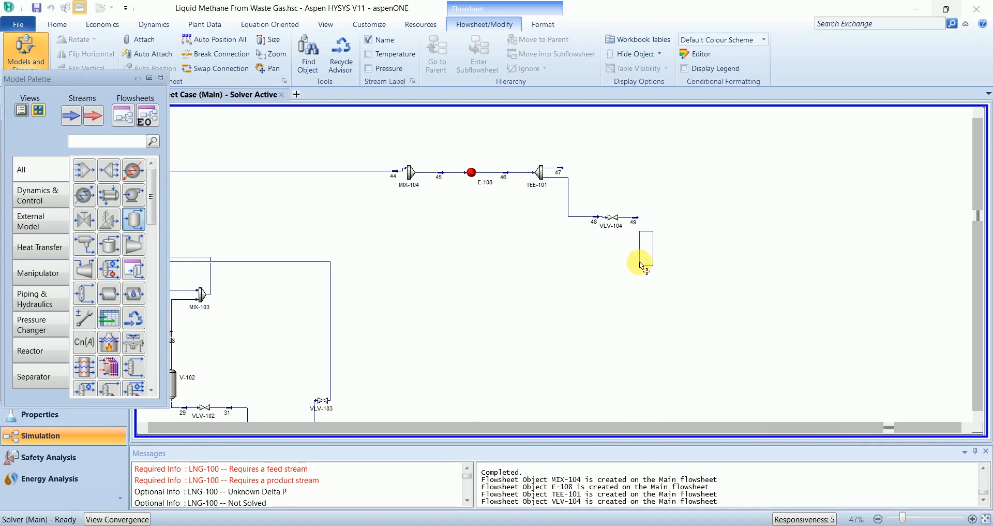
click(655, 239)
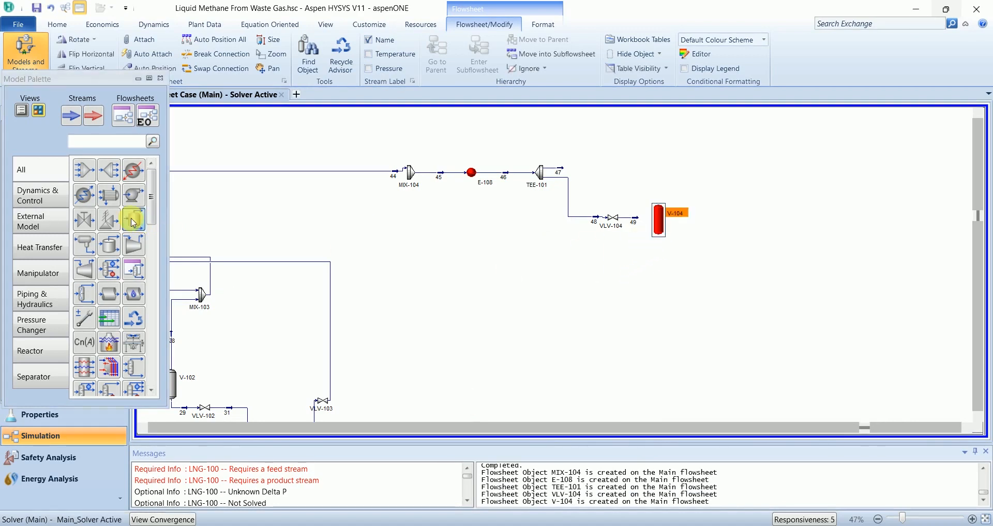
click(84, 220)
click(687, 270)
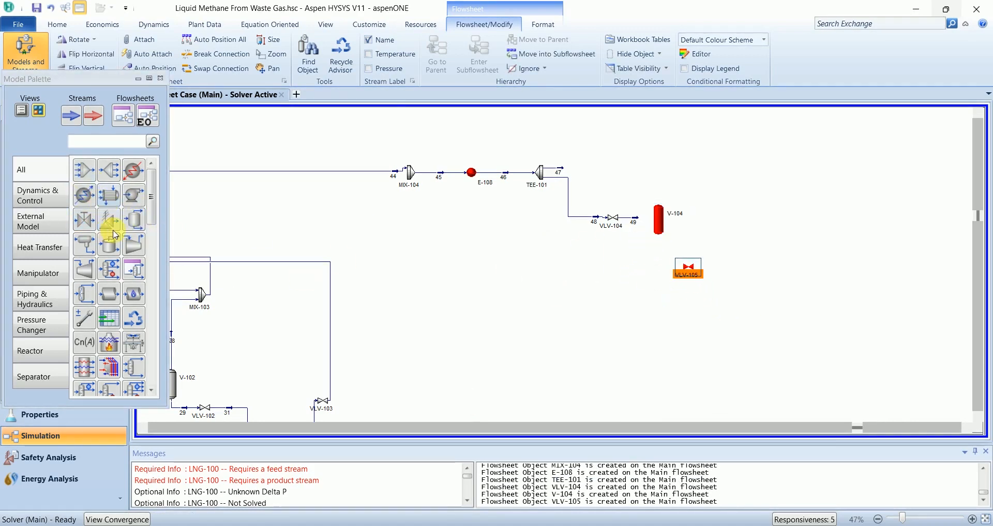
click(133, 219)
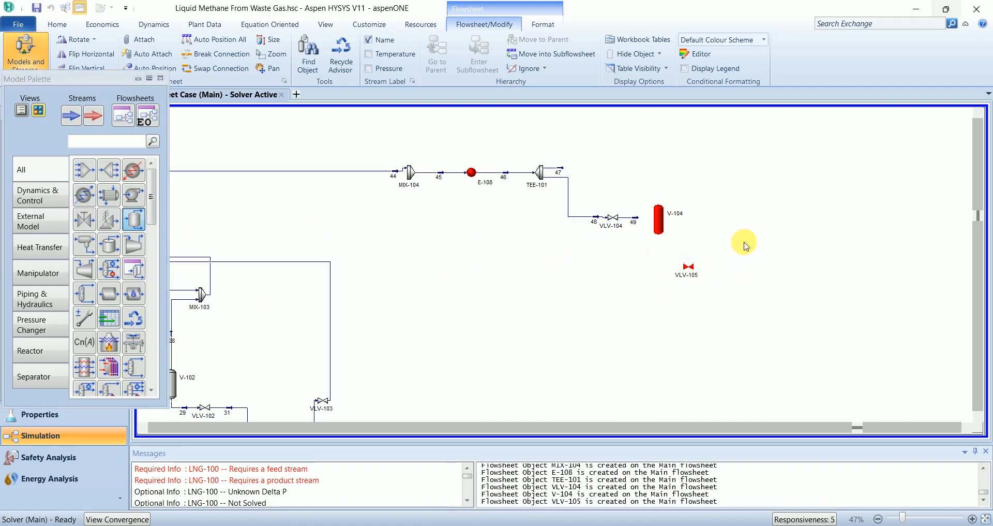
click(746, 243)
- Connect separator V-104 with inlet stream 49, vapour outlet 50 and liquid outlet 51
double_click(660, 230)
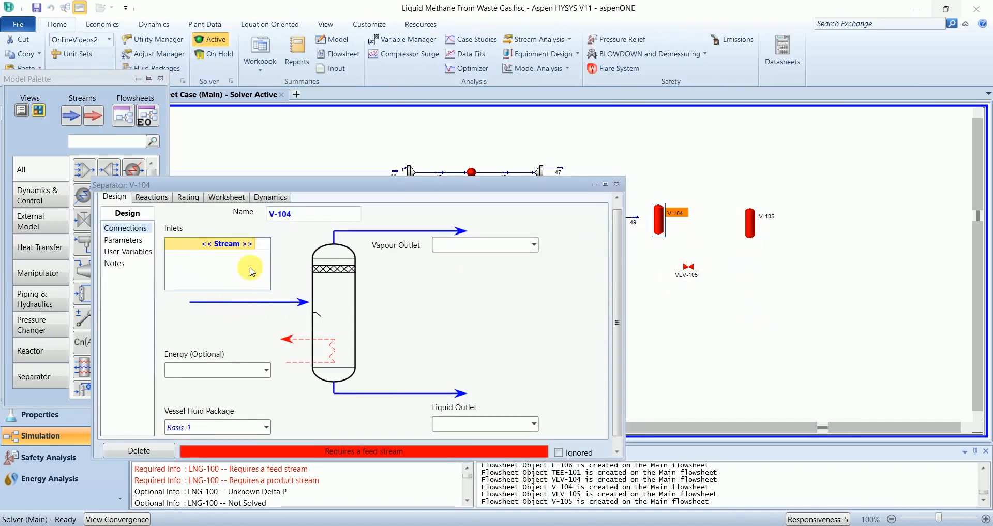
click(227, 243)
click(264, 244)
click(233, 317)
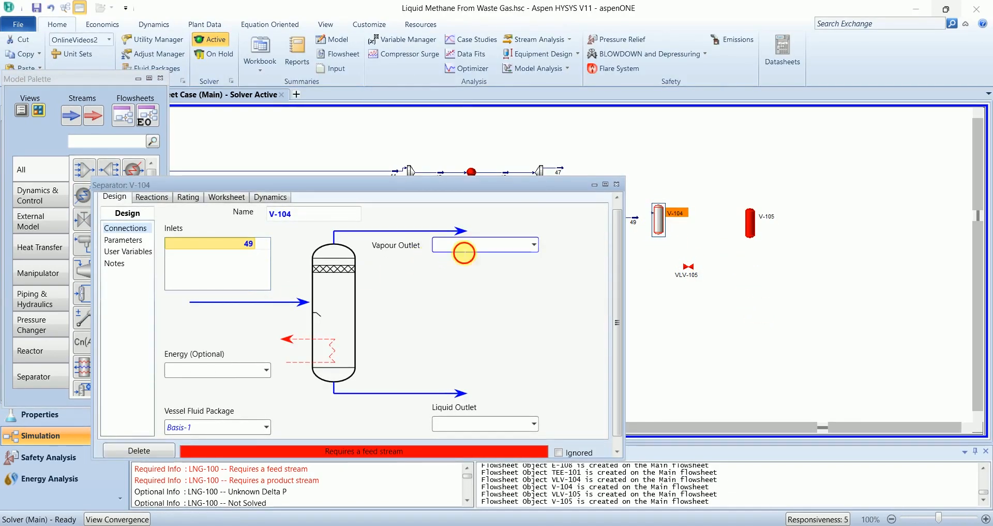
click(464, 253)
text(50)
click(485, 315)
click(456, 424)
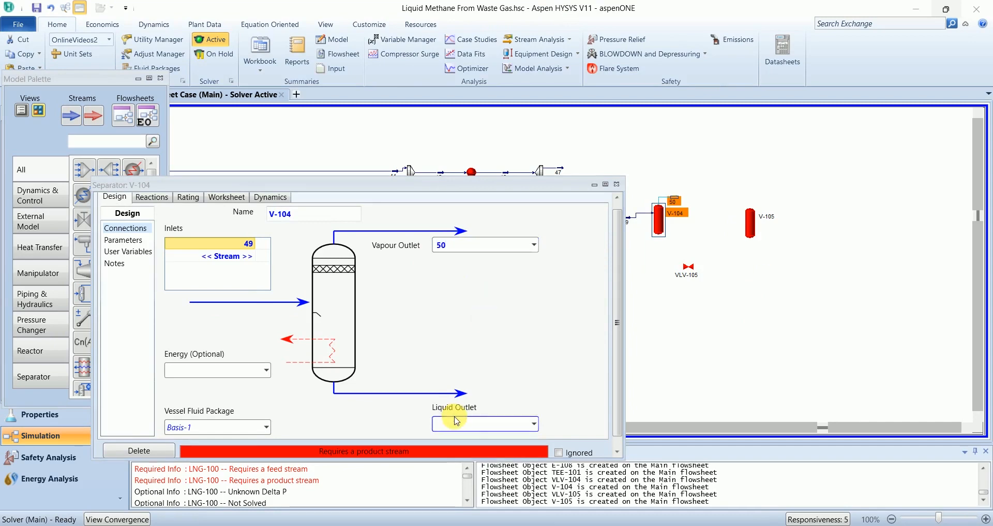
text(51)
click(484, 362)
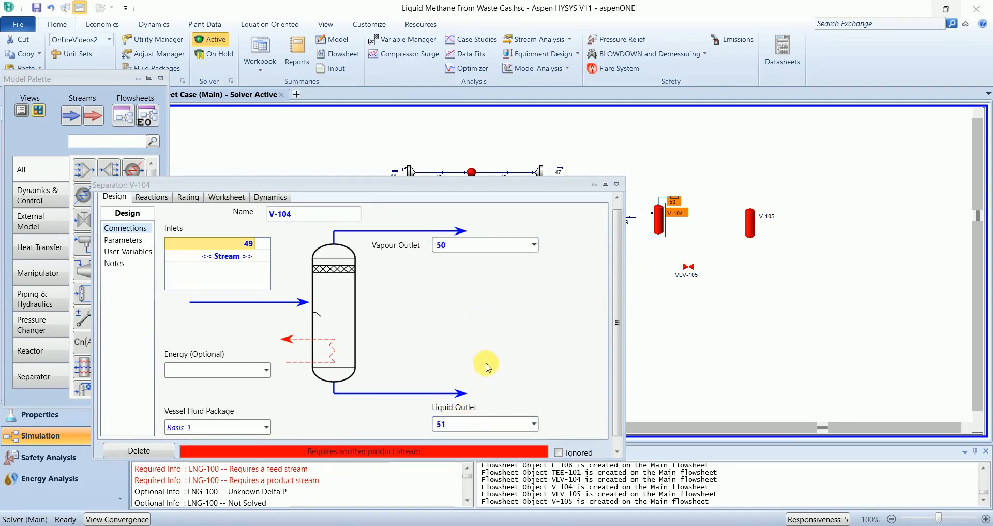
click(616, 185)
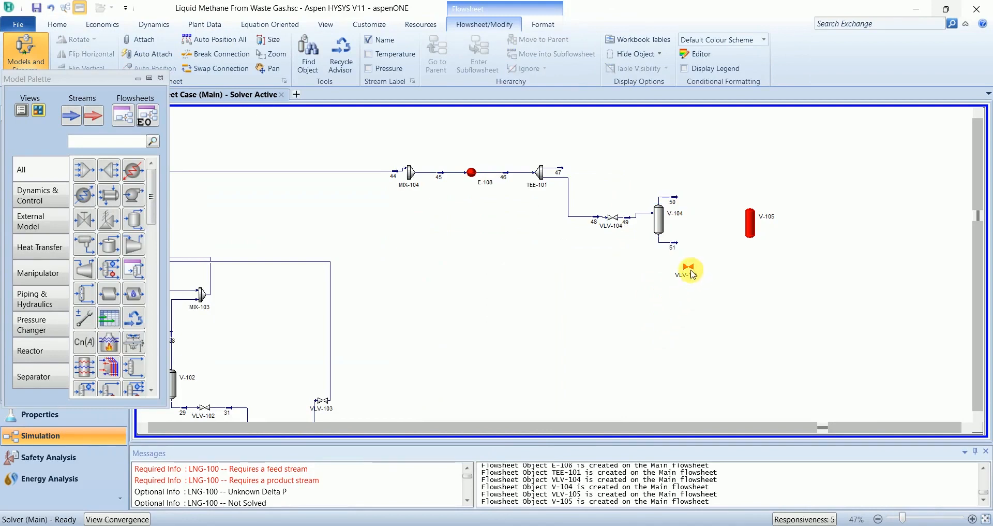
- Connect valve VLV-105 with inlet stream 51 and outlet stream 52
double_click(688, 267)
click(196, 243)
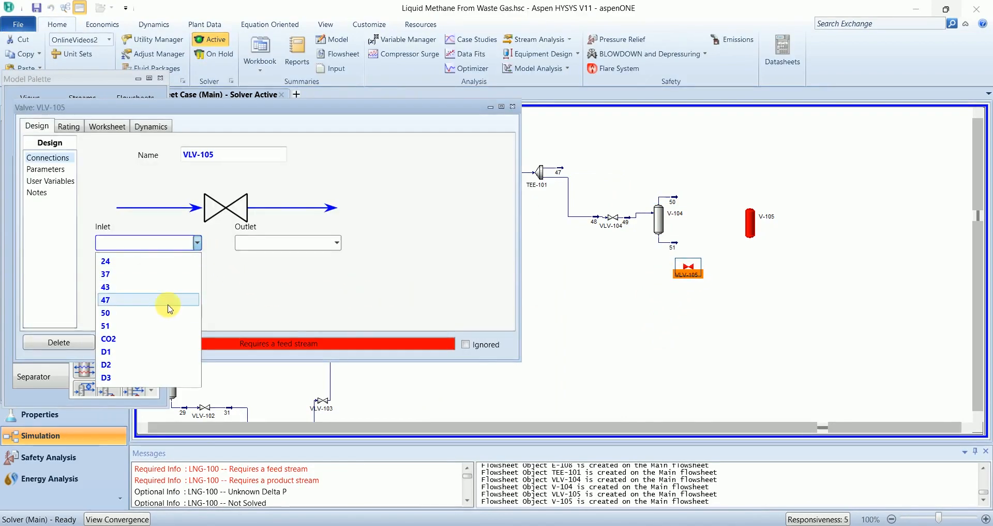
click(166, 320)
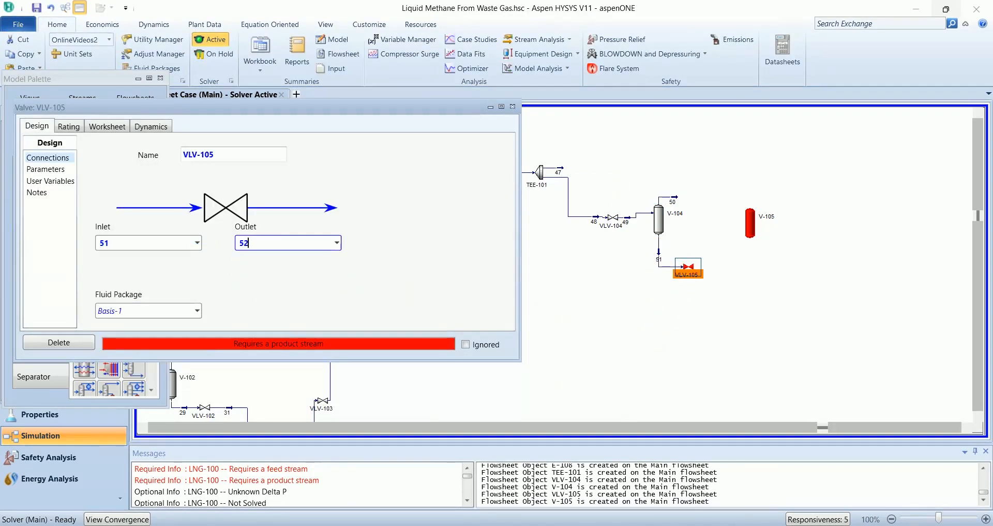
key(Return)
- Set the pressure of outlet stream 52 to 5.304 psig in the worksheet of valve VLV-105
click(107, 127)
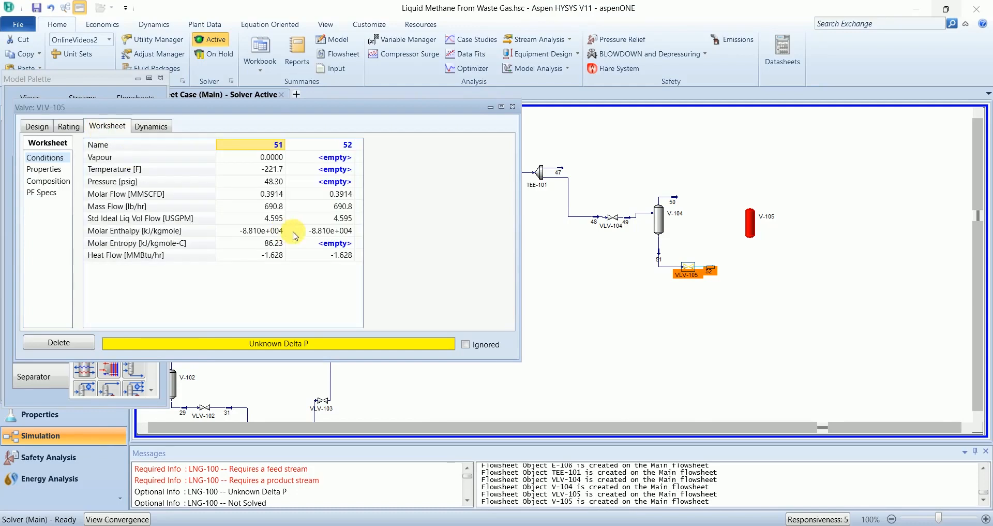
click(343, 182)
text(5)
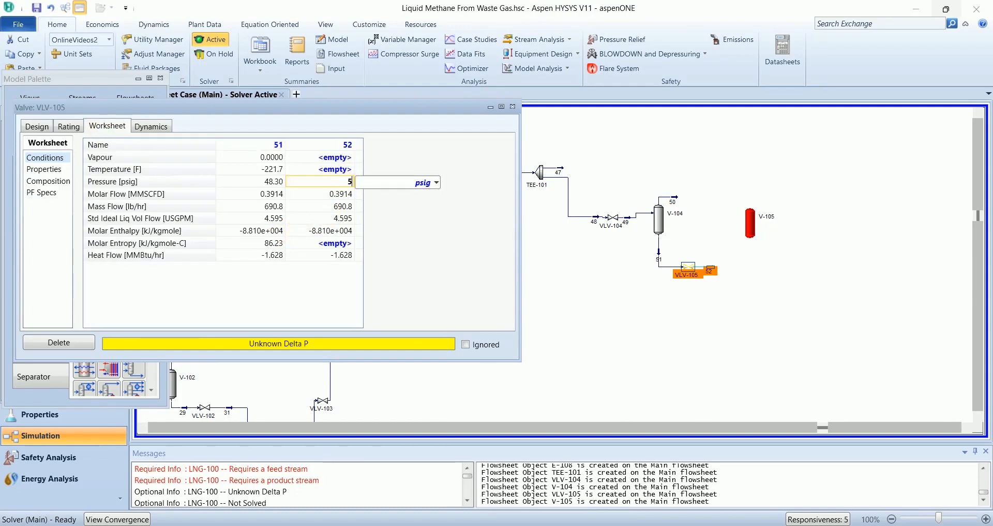
text(.304)
key(Return)
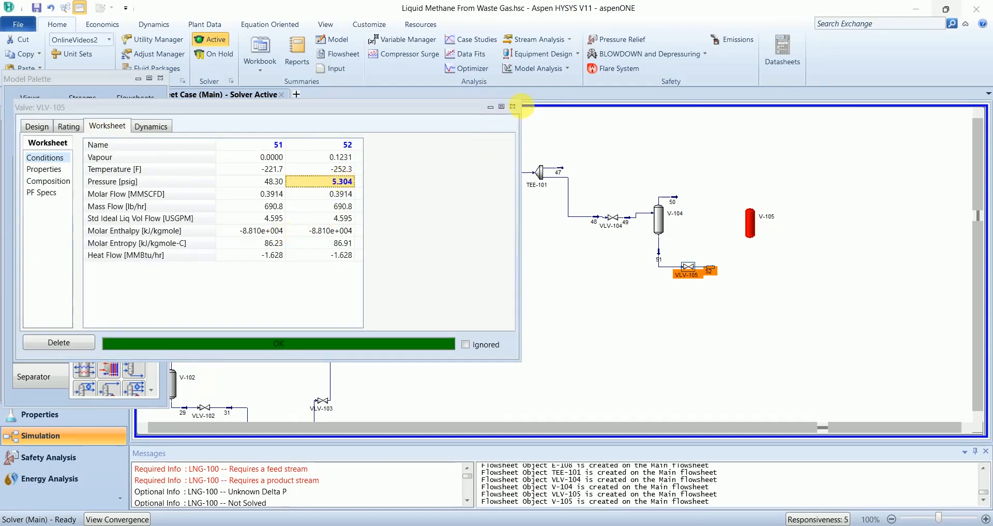
click(514, 107)
- Move separator V-105 down level with stream 52 and connect it with inlet 52, vapour outlet 53 and liquid outlet 54
drag(750, 224, 752, 280)
double_click(753, 280)
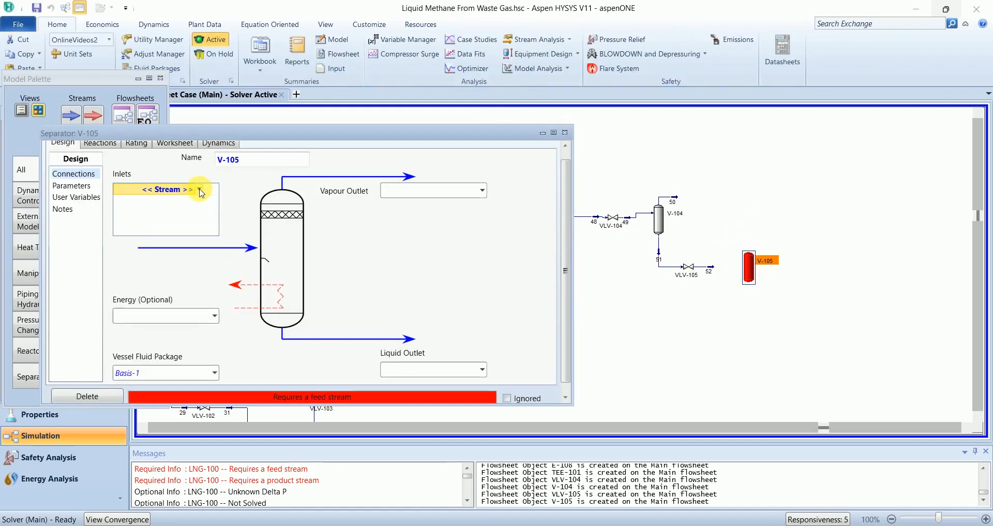
click(200, 189)
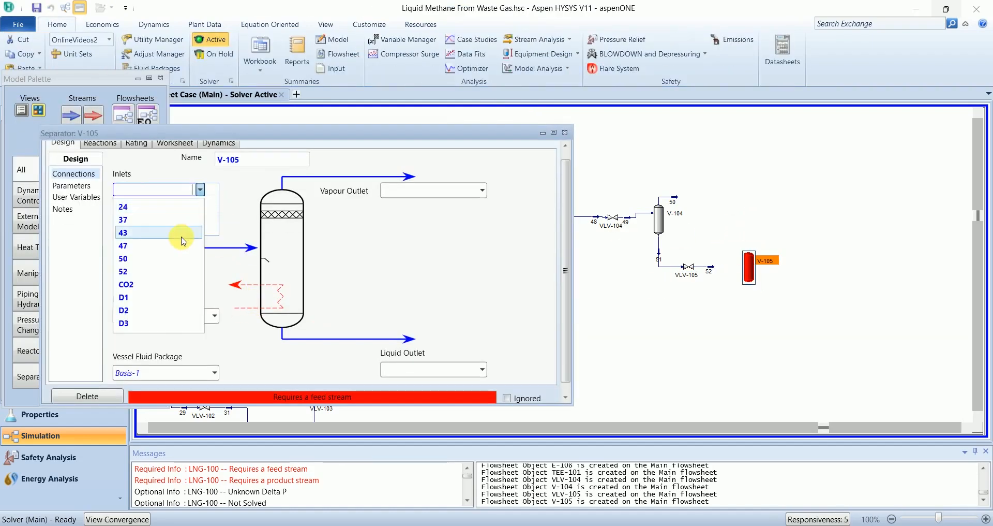
click(155, 271)
click(441, 191)
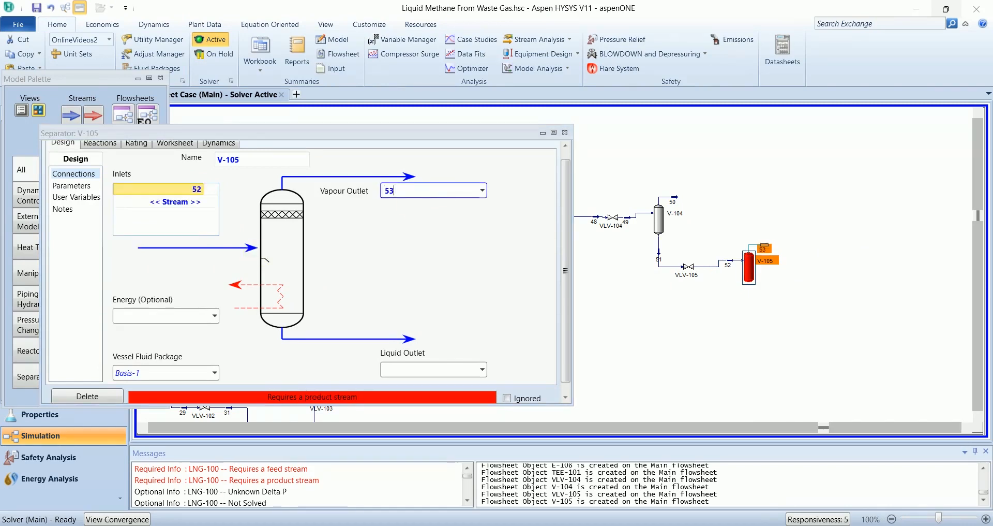
key(Return)
click(458, 374)
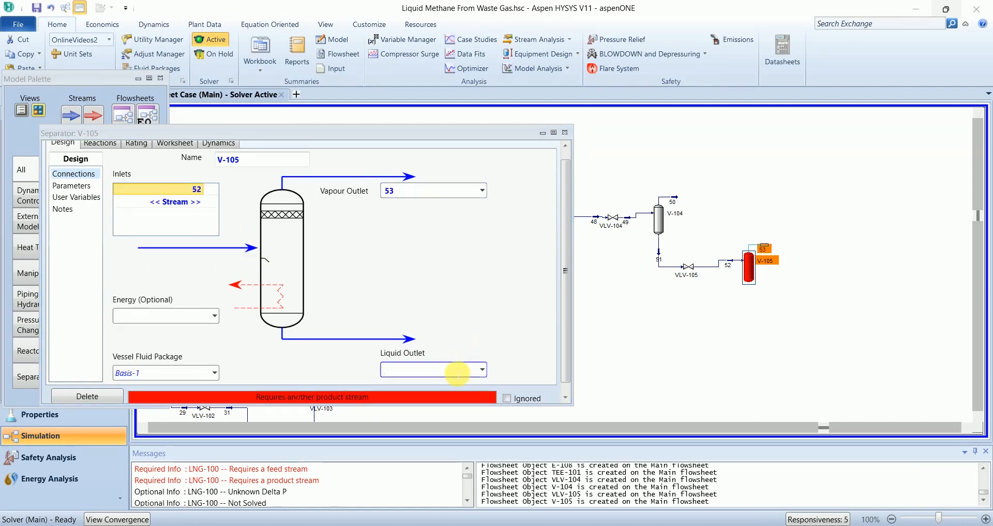
key(Return)
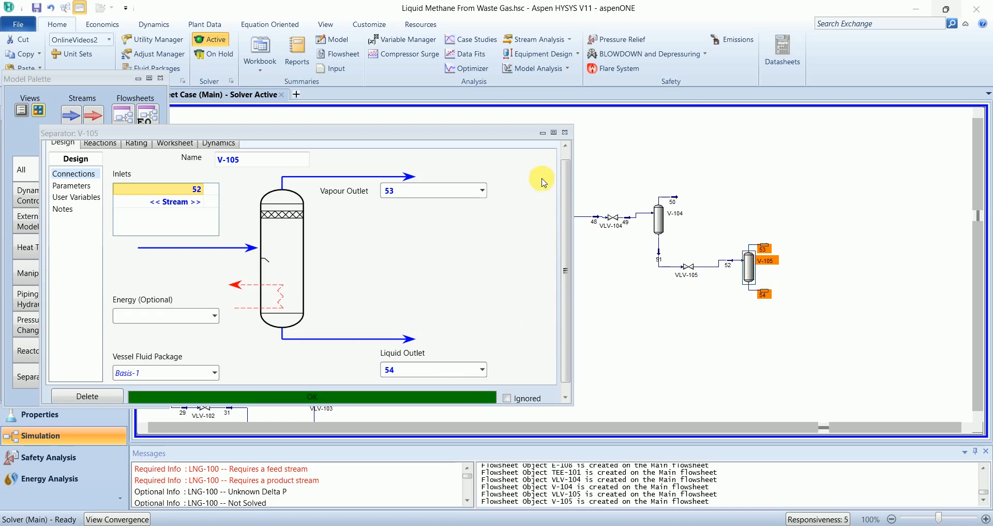
click(564, 133)
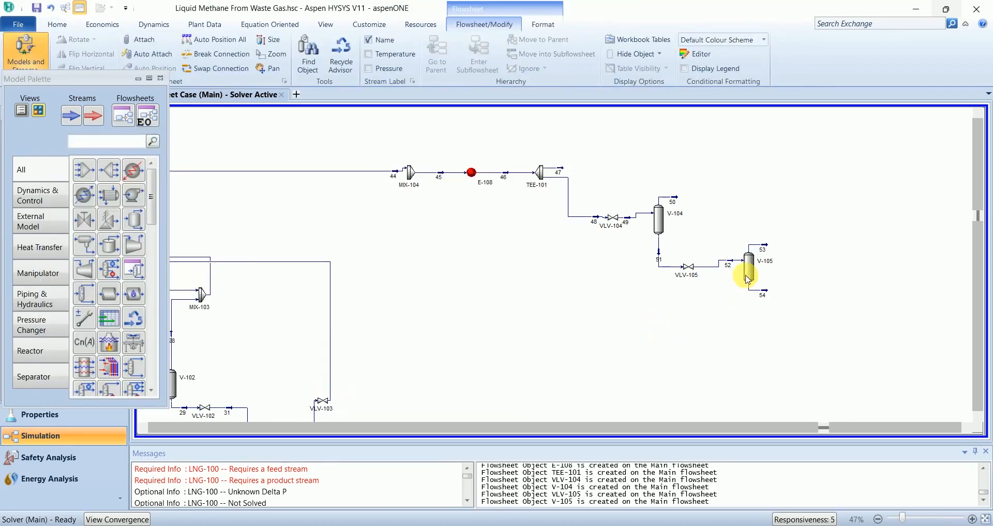
- Examine the composition and conditions of liquid outlet stream 54
double_click(764, 305)
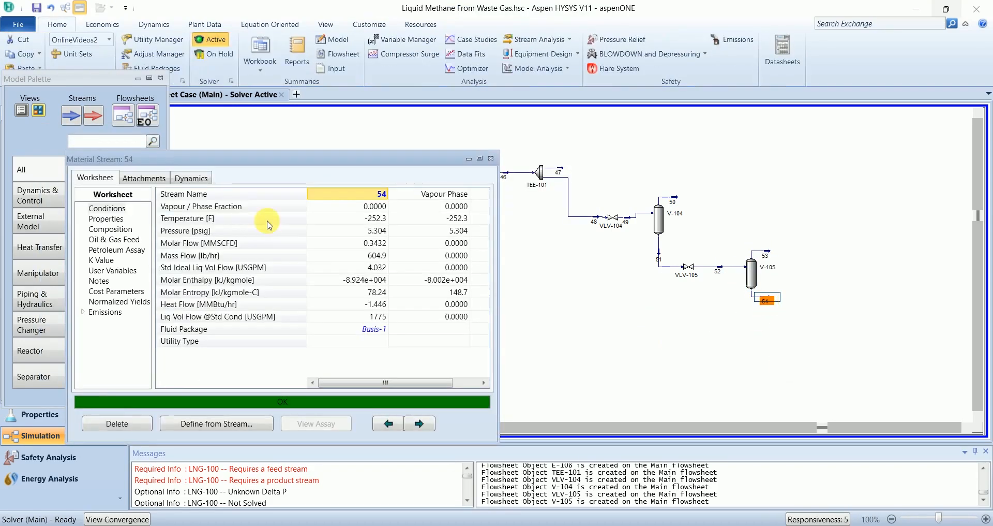
click(117, 231)
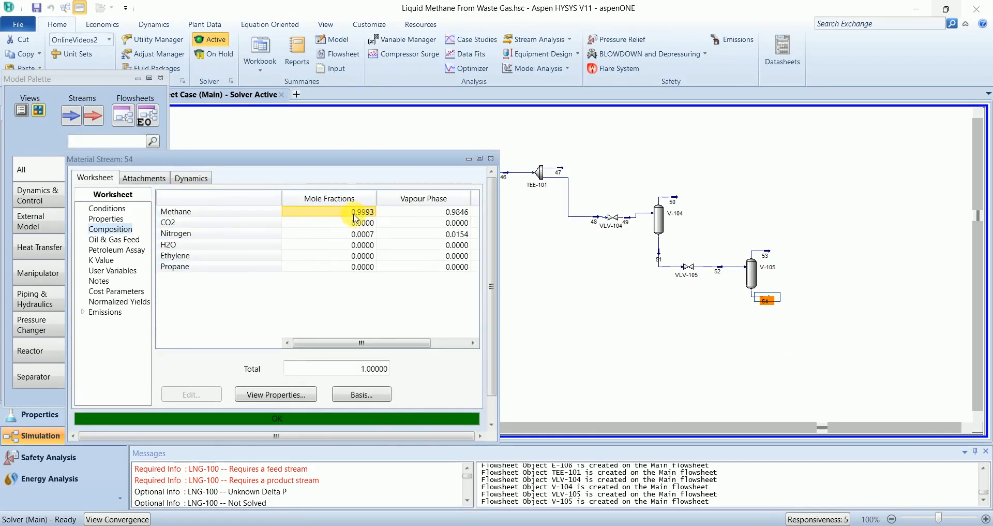
click(230, 214)
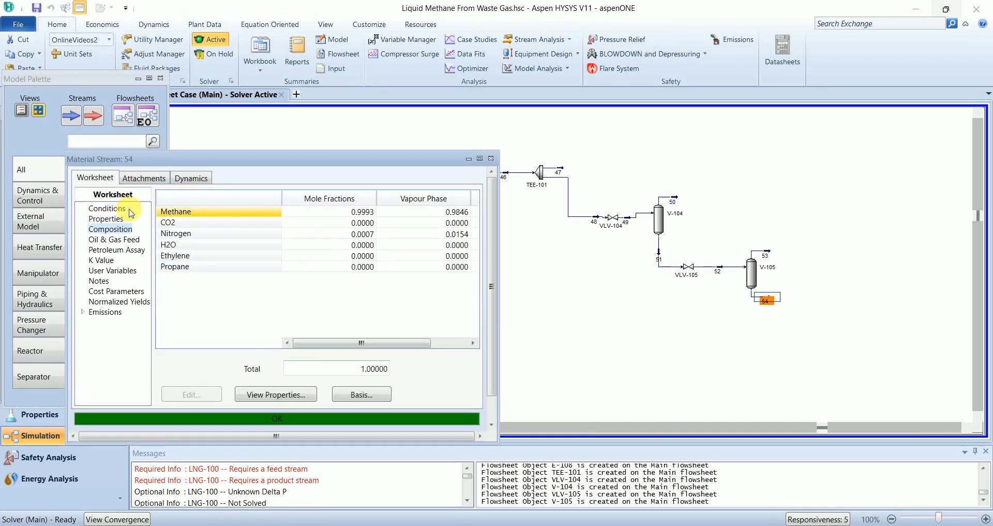
click(107, 208)
click(491, 158)
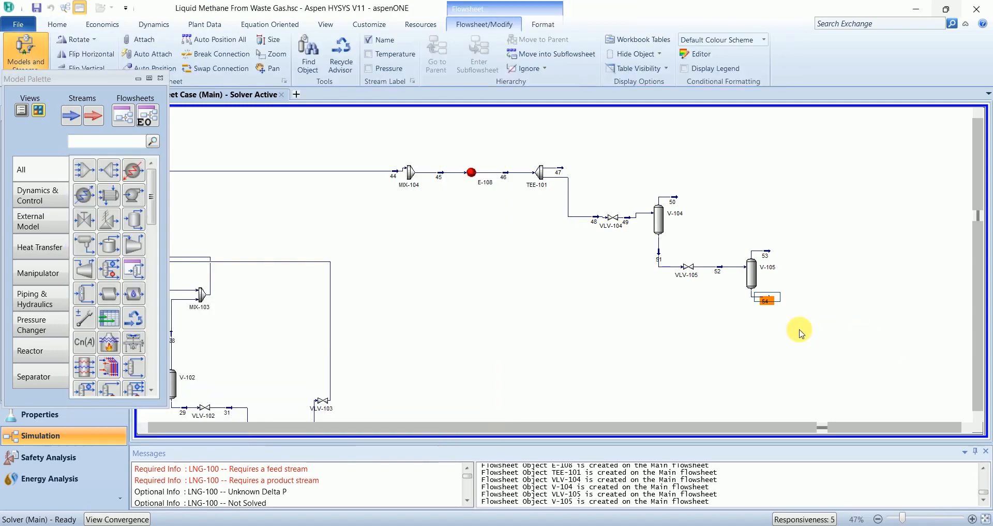
- Rename liquid outlet stream 54 of separator V-105 as Liq CH4 and save the case
double_click(778, 300)
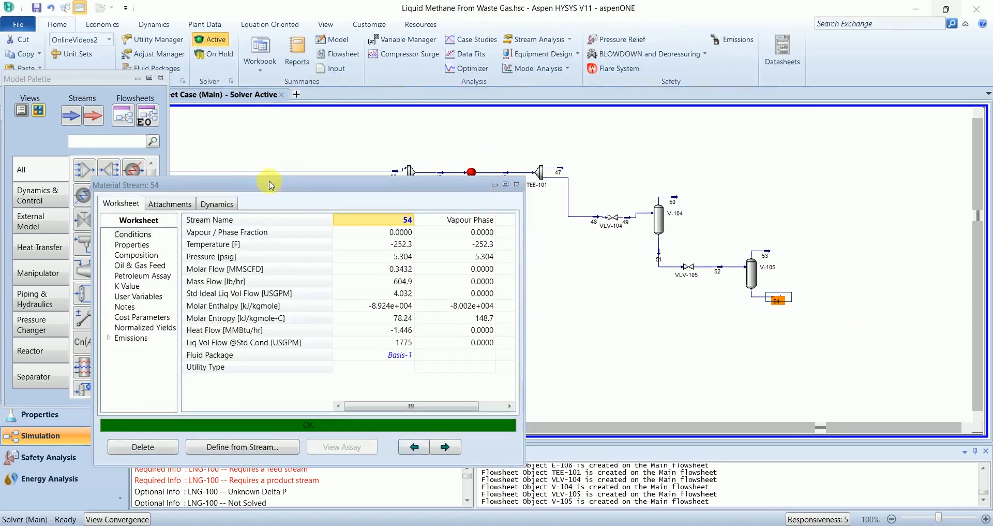
click(369, 223)
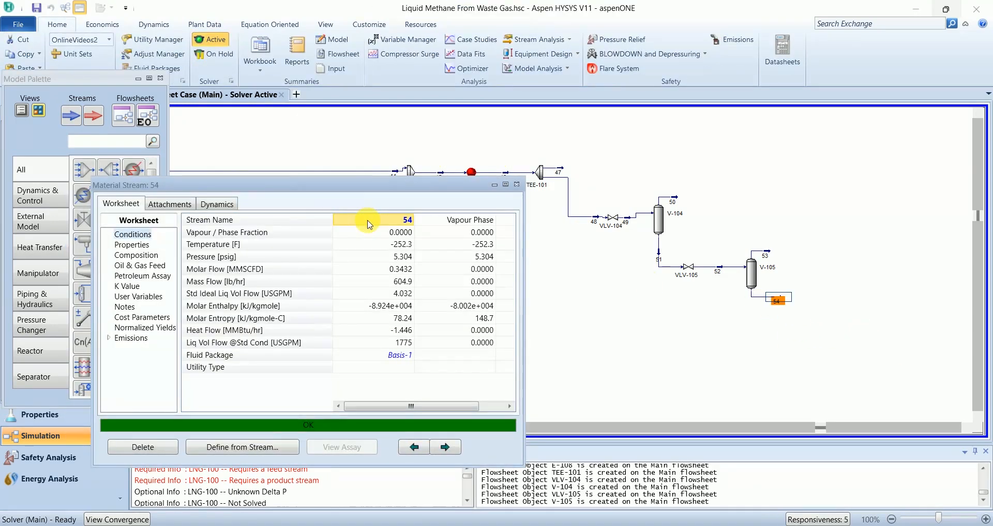
text(Liq CH)
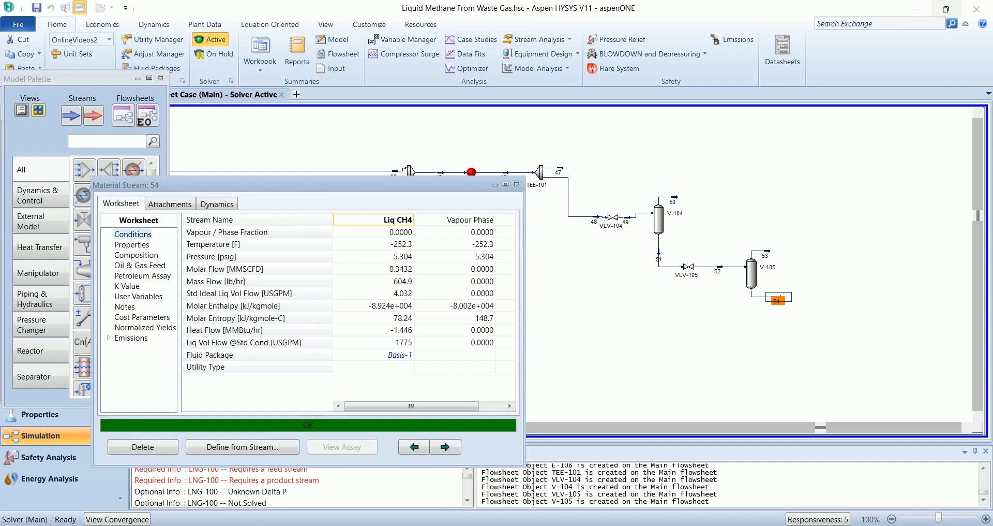
key(Return)
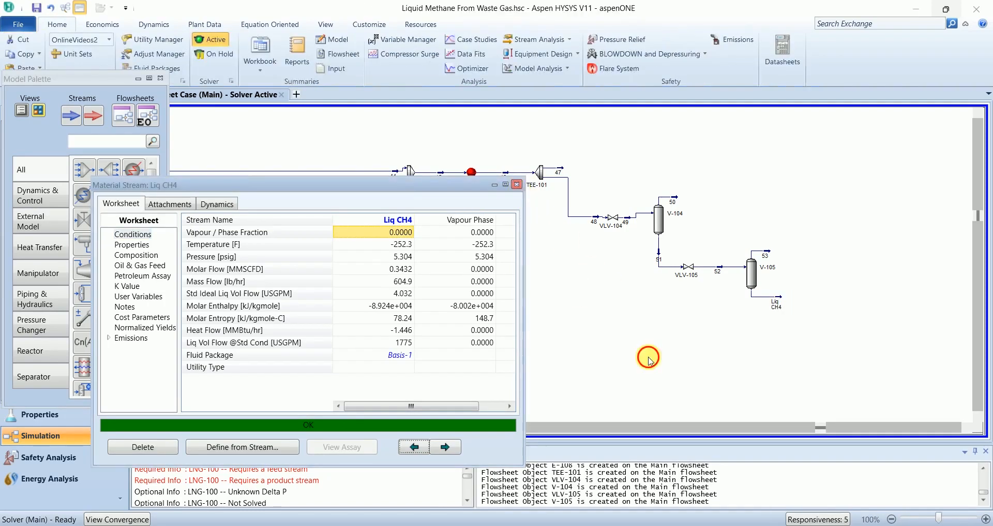
click(648, 357)
key(ctrl+s)
- Raise vapour stream 53 above separator V-105 and add a heater beside it with inlet 53, outlet 54 and energy stream H3
drag(769, 253, 775, 239)
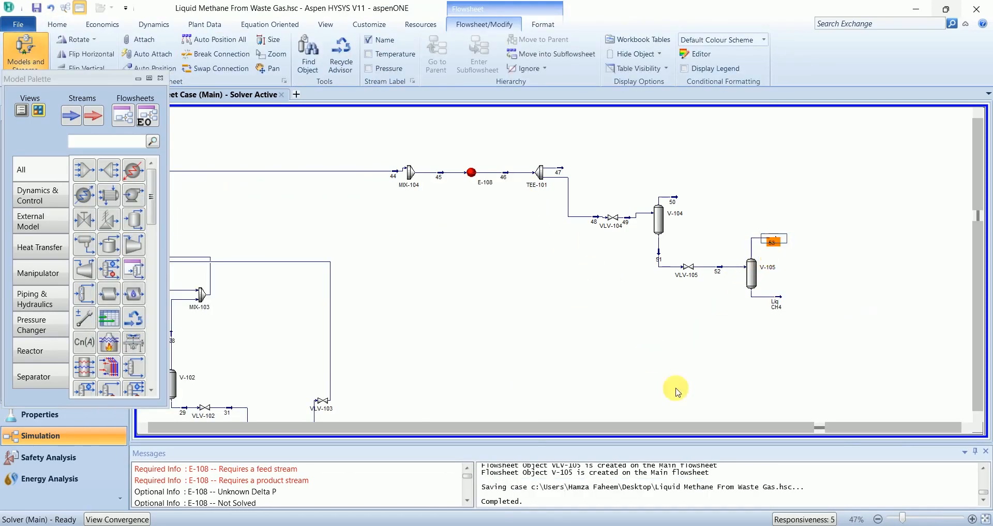
click(969, 427)
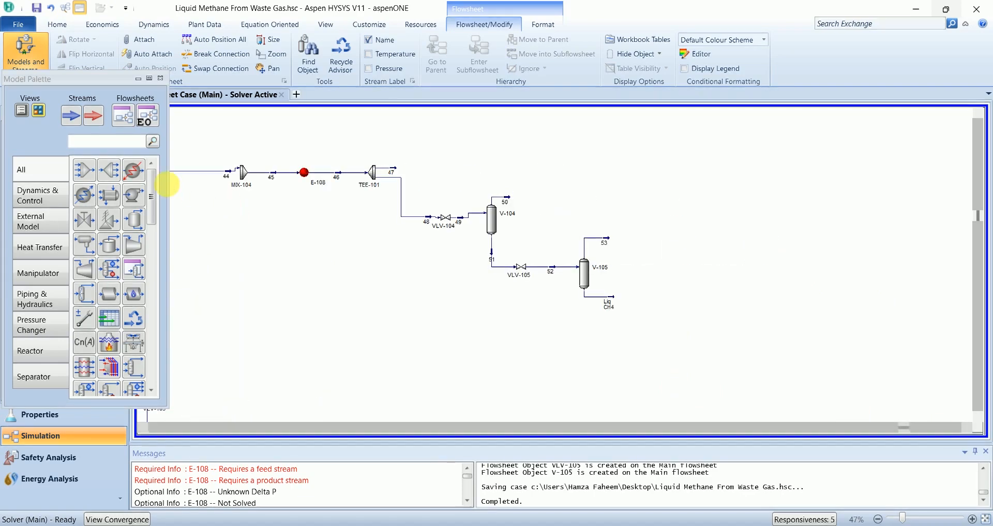
drag(135, 170, 634, 243)
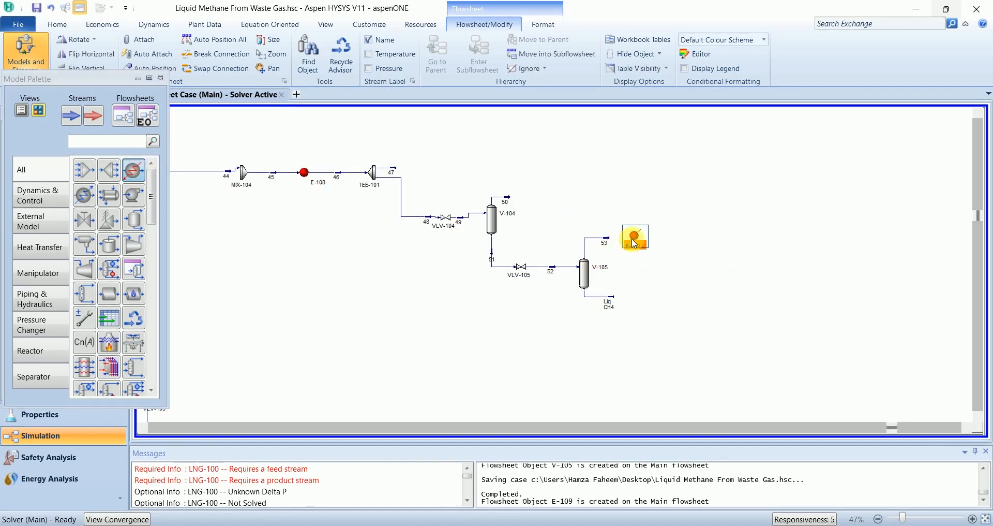
double_click(635, 246)
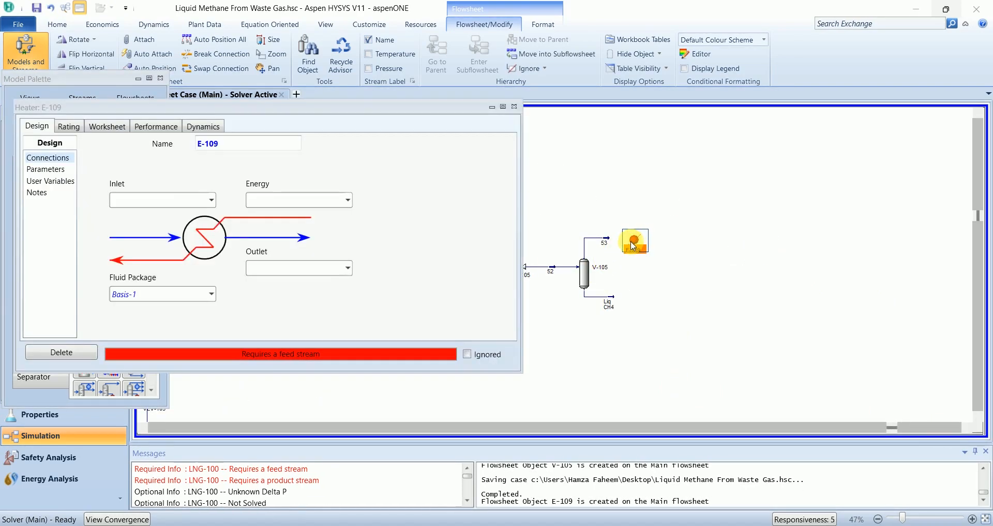
click(211, 200)
click(157, 281)
click(284, 273)
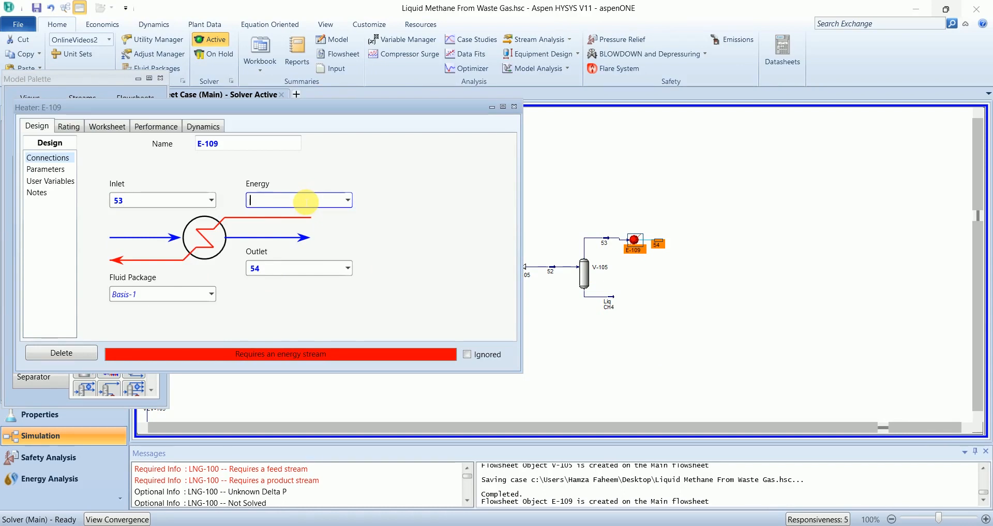
click(348, 200)
click(348, 200)
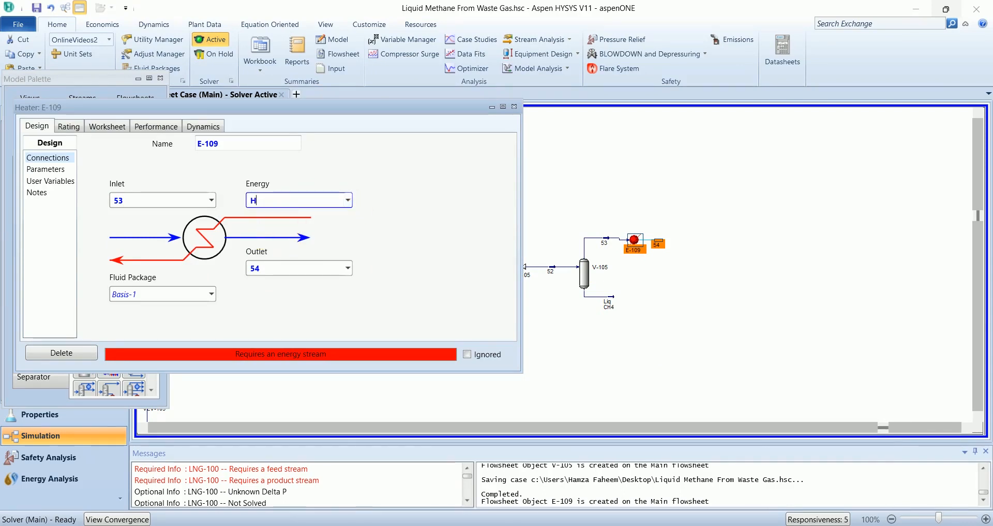
text(H3)
key(Return)
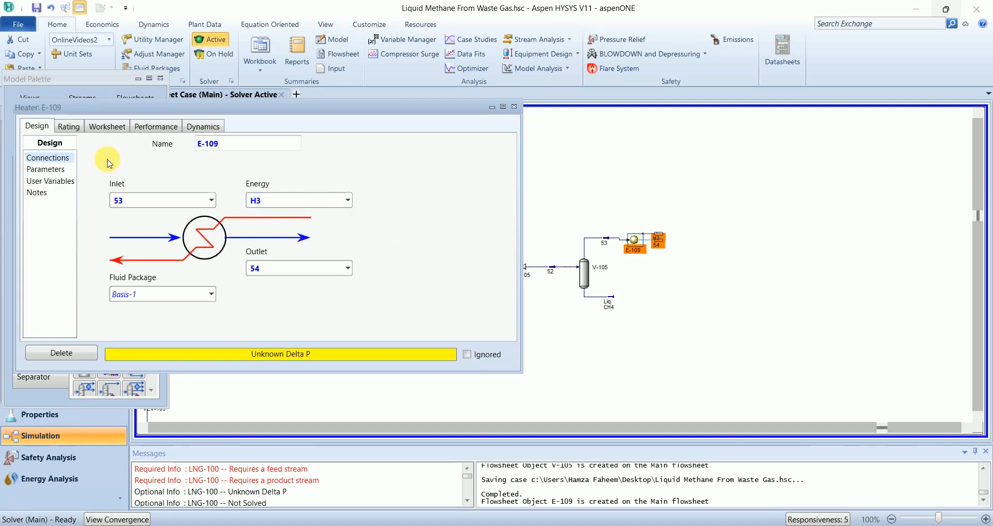
- Set the temperature of outlet stream 54 to -134.7 F in the worksheet of heater E-109
click(123, 132)
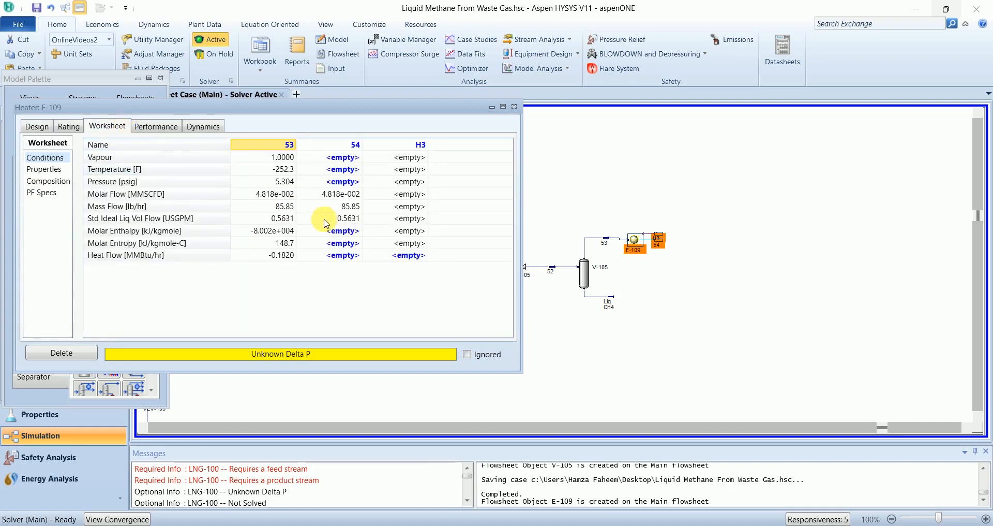
click(337, 171)
text(-134)
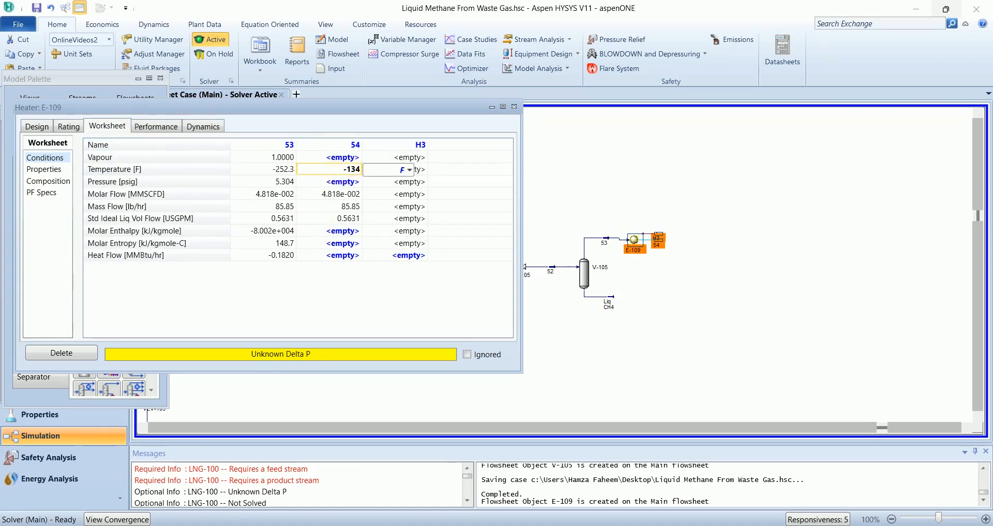
text(.7)
key(Return)
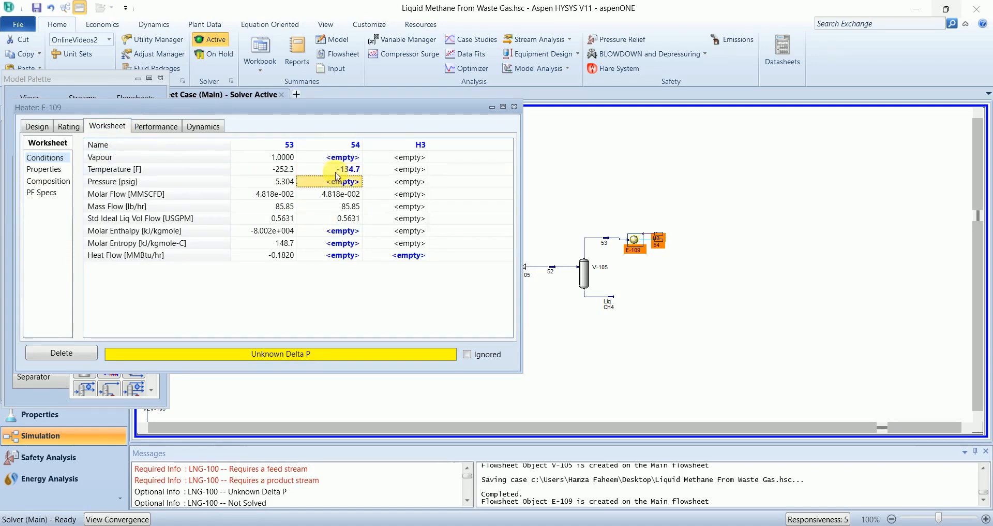
- Set the pressure drop of heater E-109 to 2 psi and check its worksheet
click(46, 125)
click(176, 167)
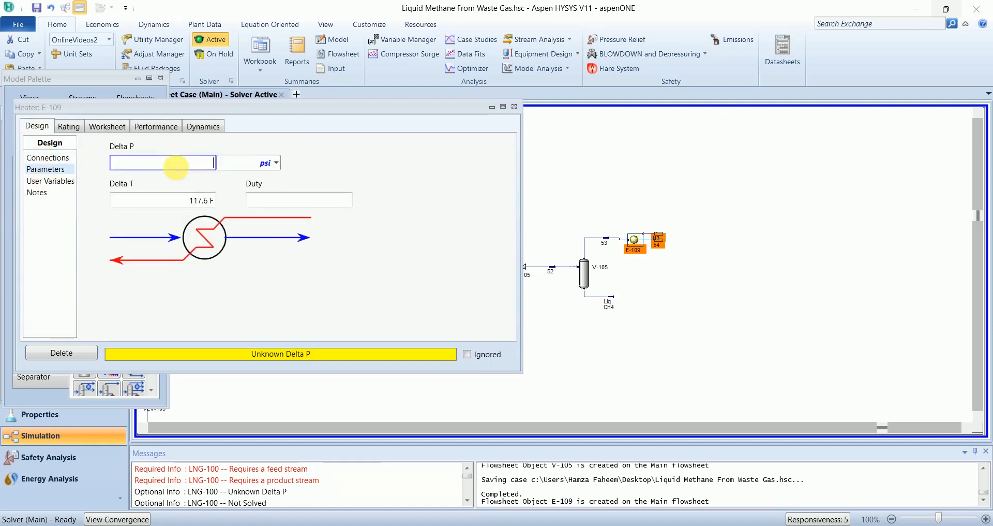
text(2)
click(179, 184)
click(108, 128)
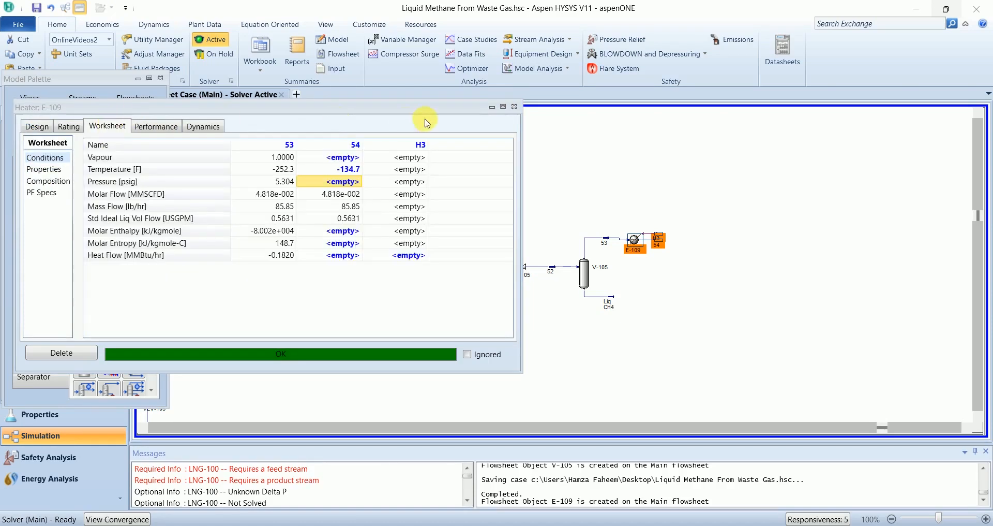
click(517, 106)
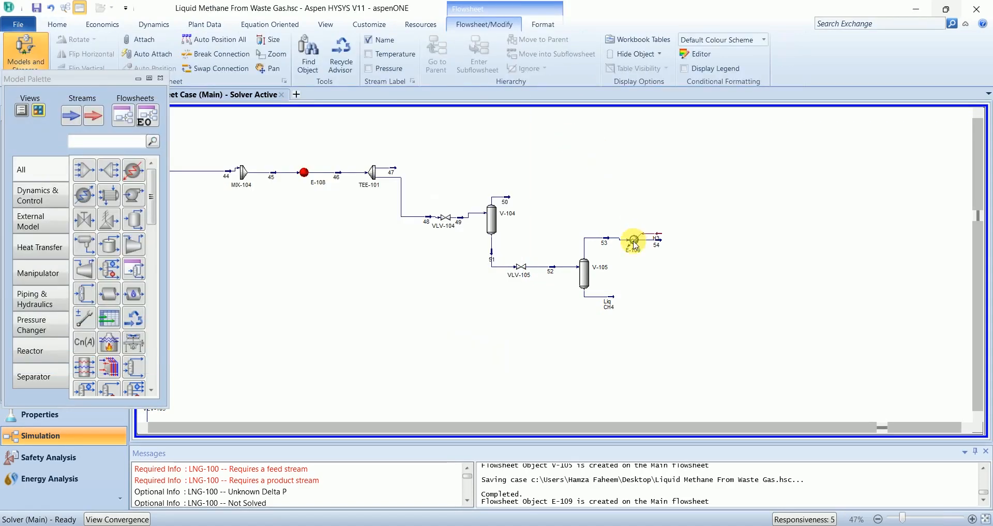
- Align heater E-109 with stream 53 and add a second heater downstream with inlet 54, outlet 55 and energy stream H4
mouse_move(634, 242)
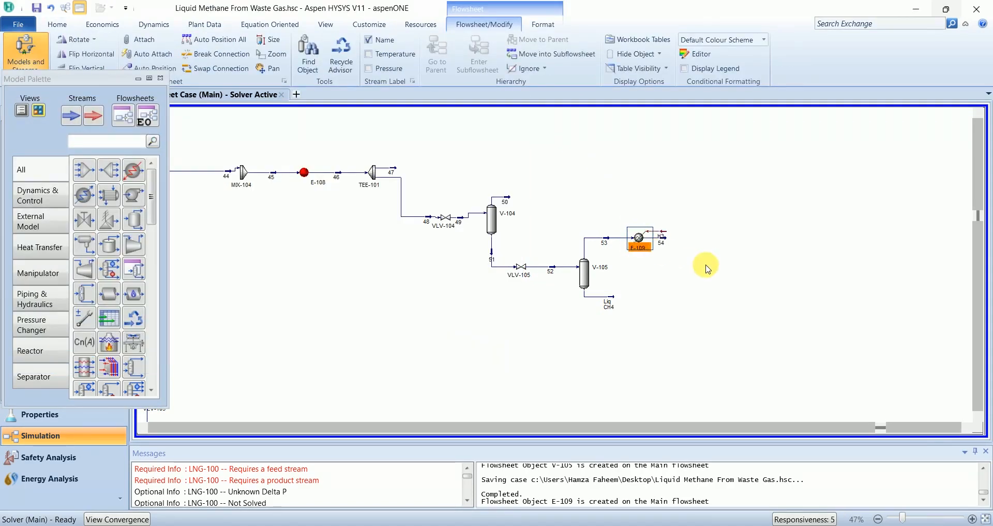
drag(134, 171, 690, 248)
double_click(690, 251)
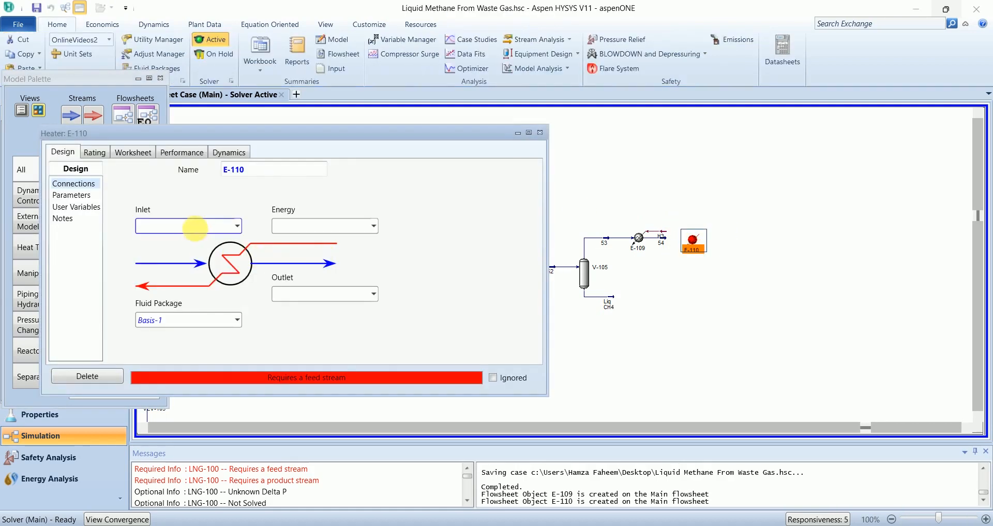
click(237, 225)
click(196, 308)
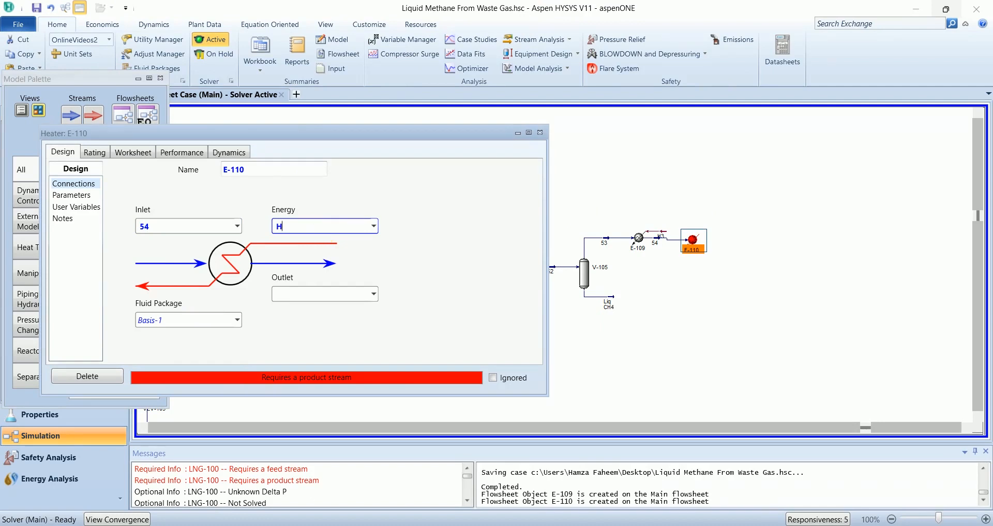
click(330, 300)
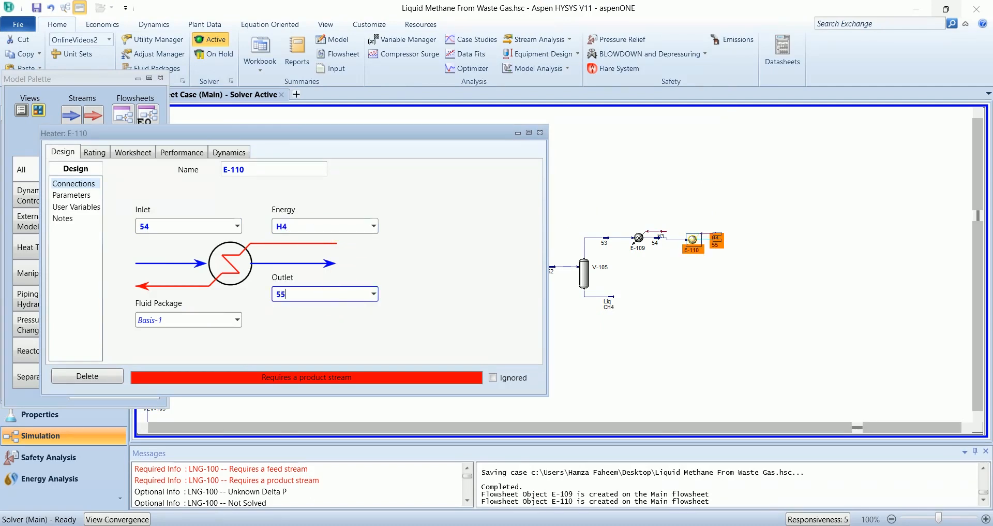
key(Return)
- Give heater E-110 a pressure drop of 2 psi and set the temperature of outlet stream 55 to 70 F
click(72, 195)
click(240, 192)
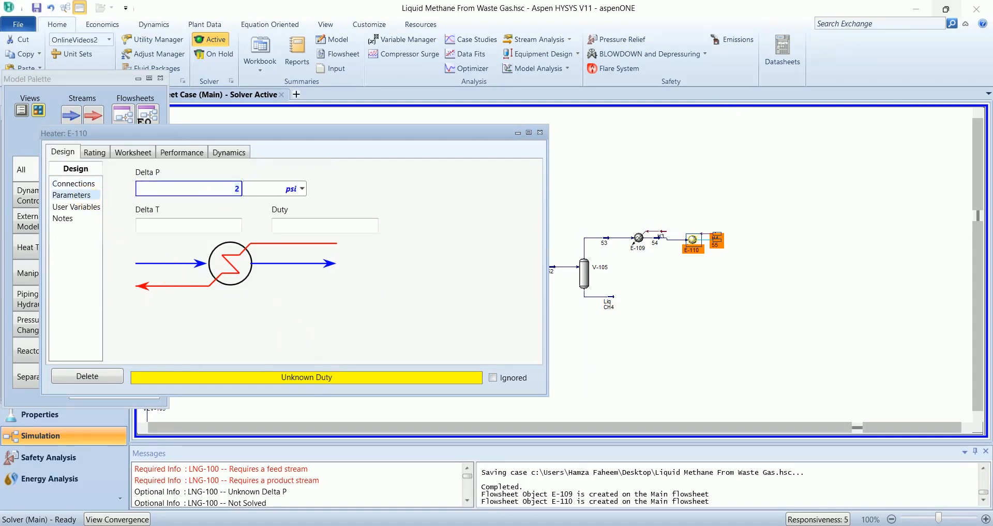
click(124, 155)
click(361, 195)
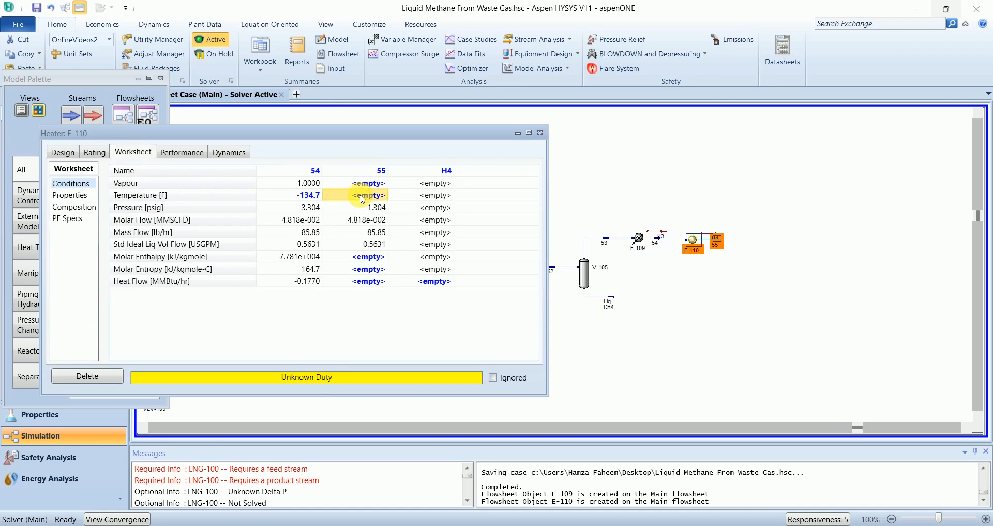
text(70)
key(Return)
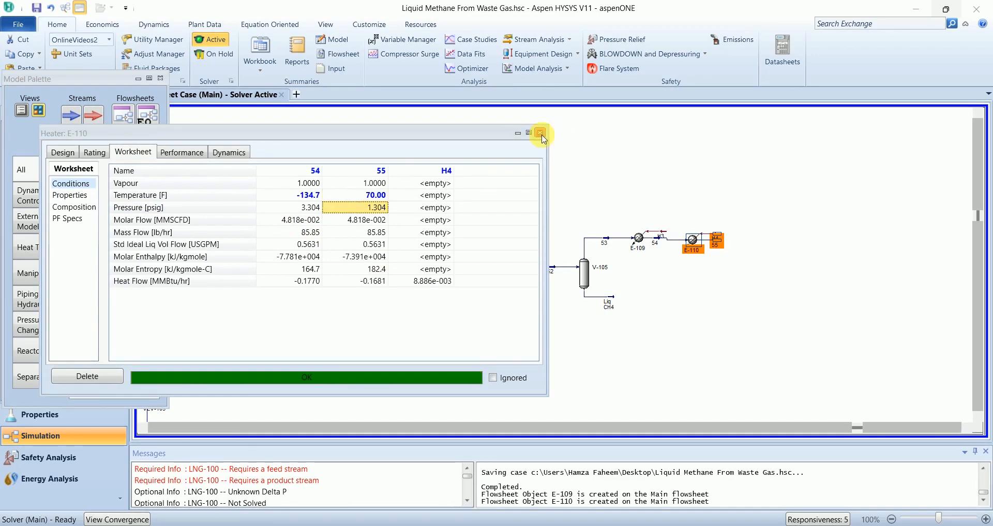
click(540, 132)
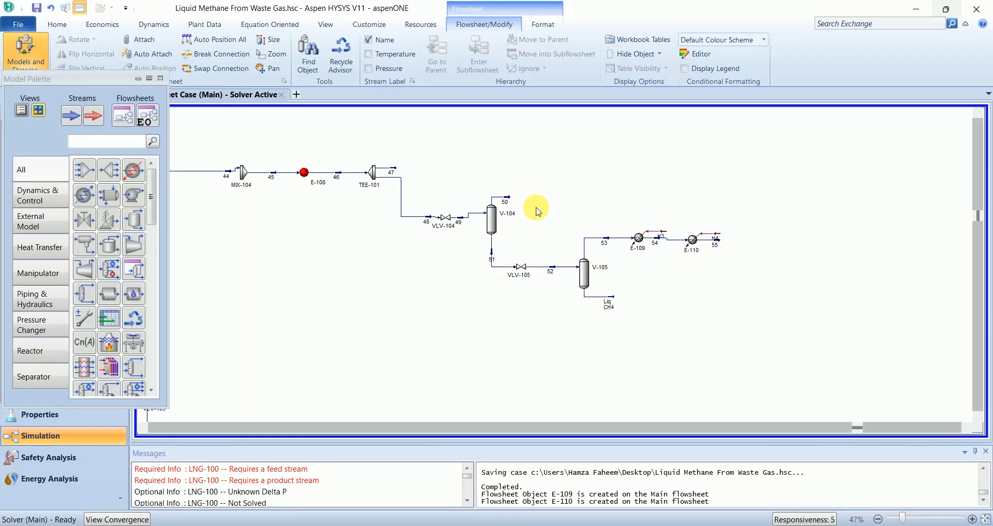
- Move heater E-110 farther from E-109, level with stream 54, and space out its connected streams
drag(693, 241, 737, 239)
click(716, 261)
click(757, 255)
- Add a compressor after stream 55 and connect it with inlet 55 and energy stream C6
click(961, 423)
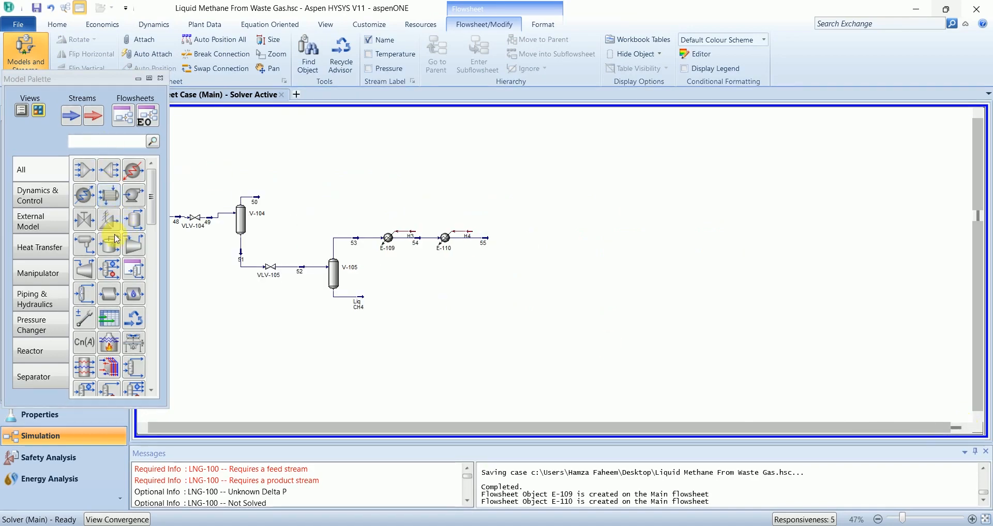
drag(133, 245, 509, 261)
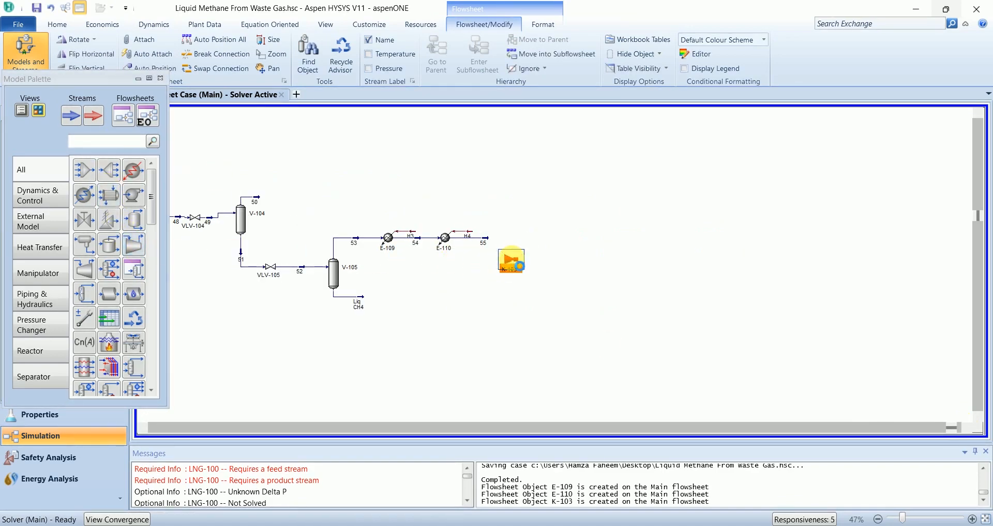
double_click(511, 261)
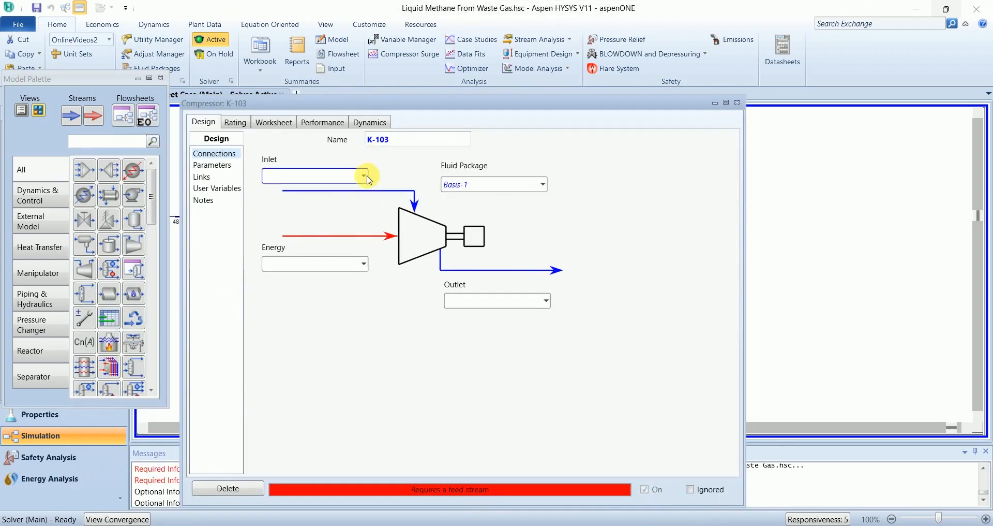
click(368, 178)
click(311, 249)
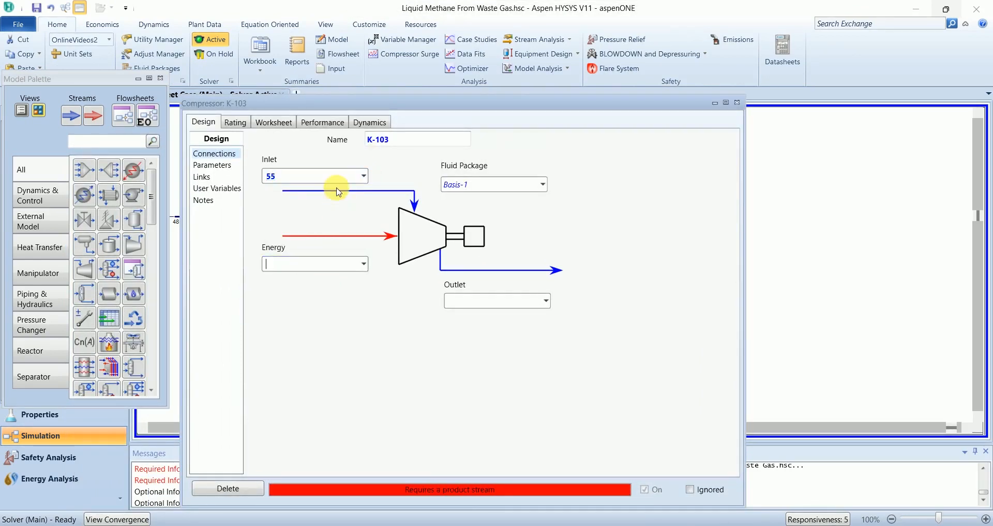
click(365, 268)
click(365, 268)
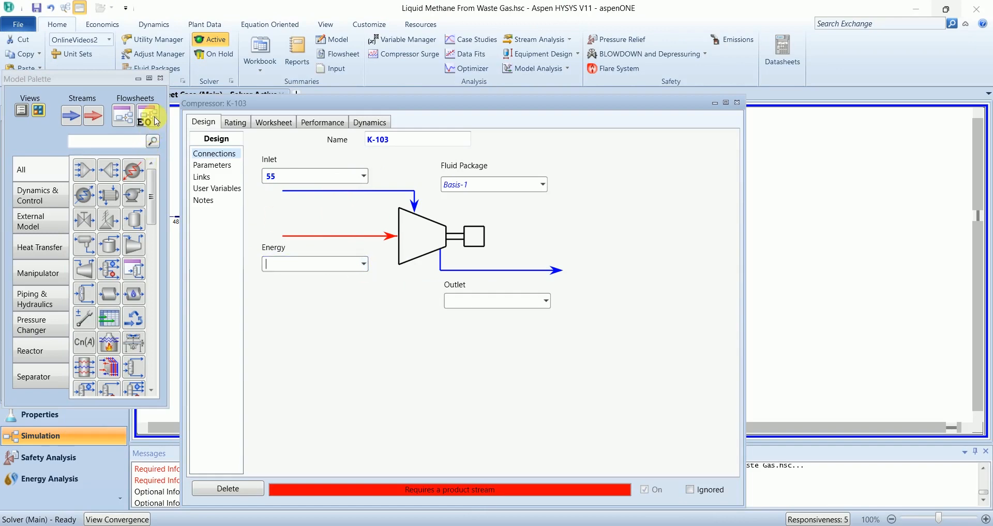
drag(235, 110, 445, 117)
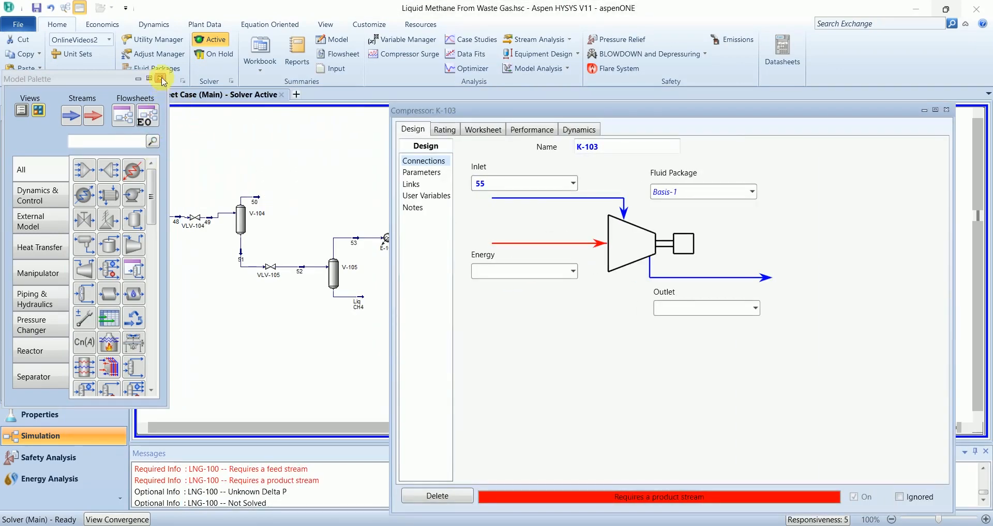
click(161, 80)
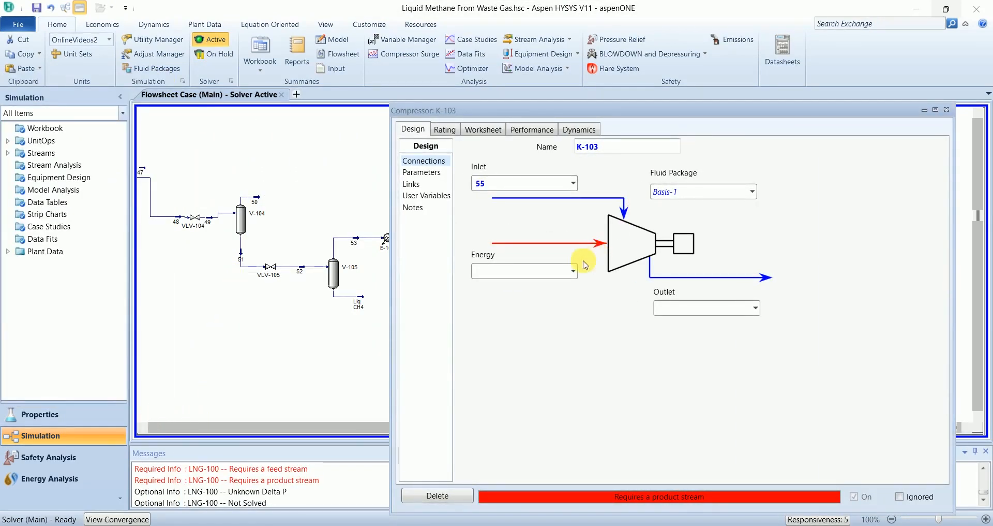
click(549, 277)
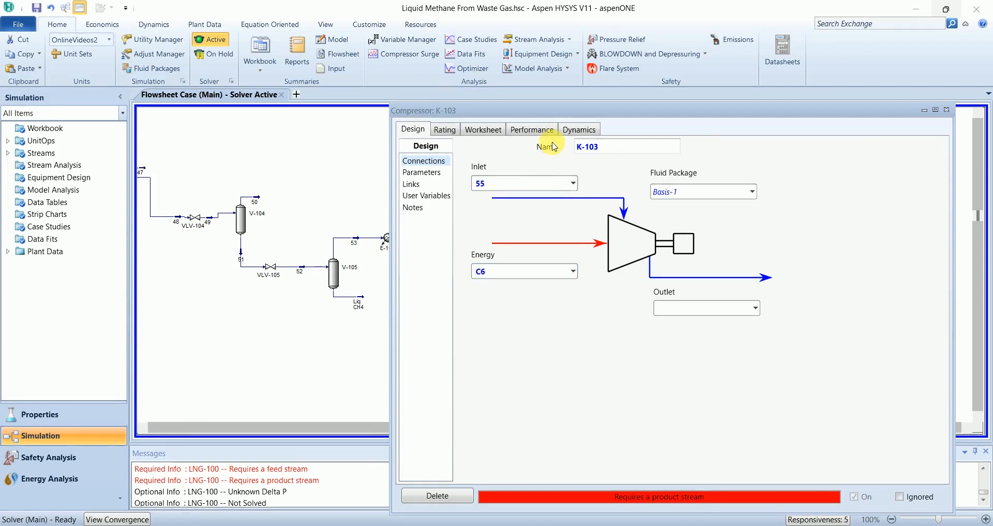
- Connect outlet stream 56 to compressor K-103
drag(516, 108, 281, 76)
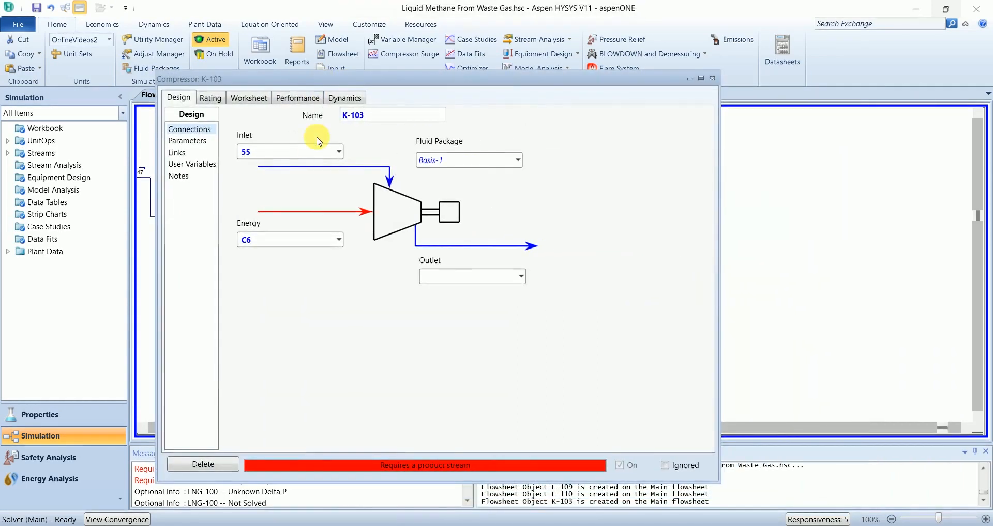
click(187, 141)
click(258, 100)
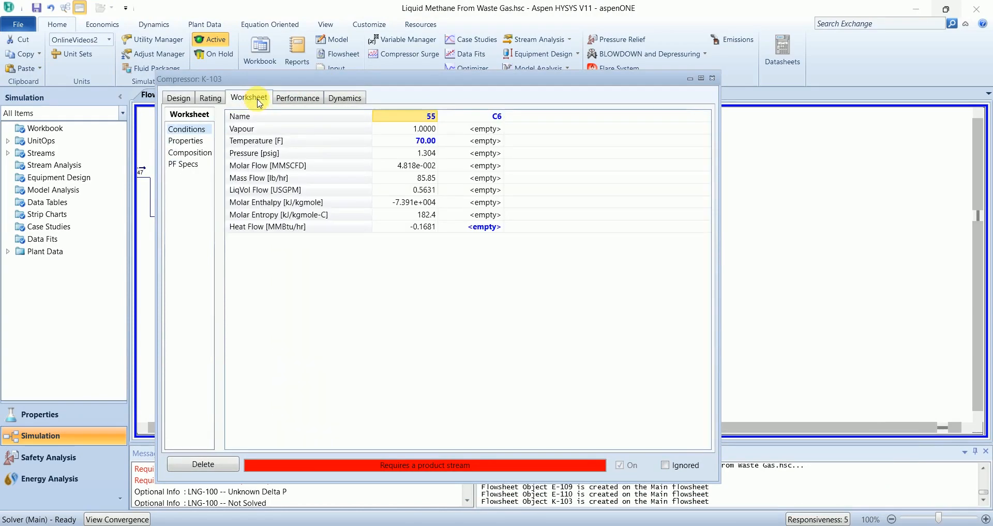
click(180, 98)
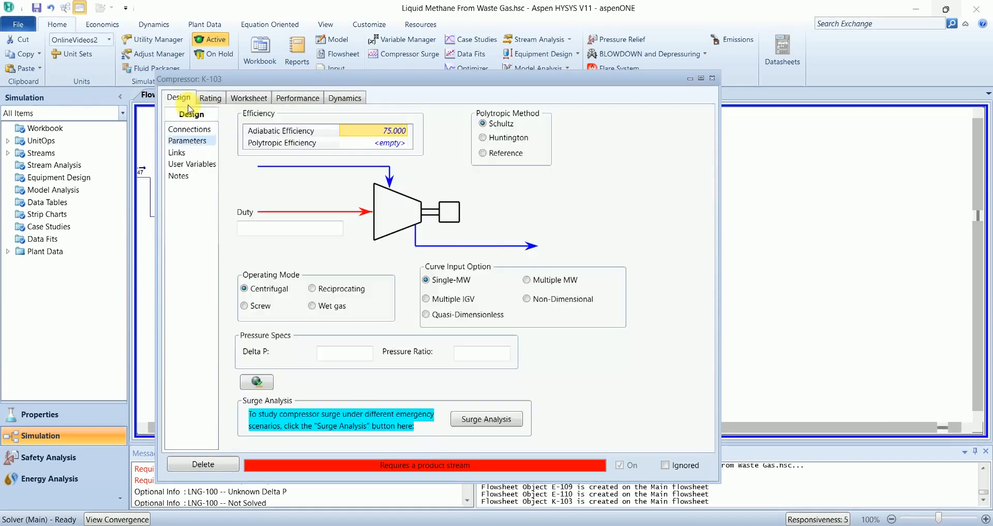
click(190, 129)
click(458, 279)
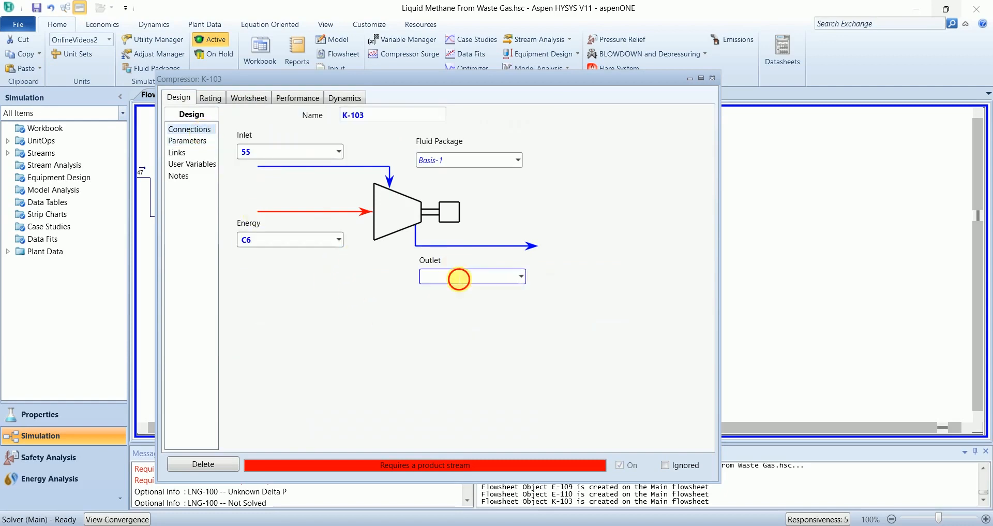
key(Return)
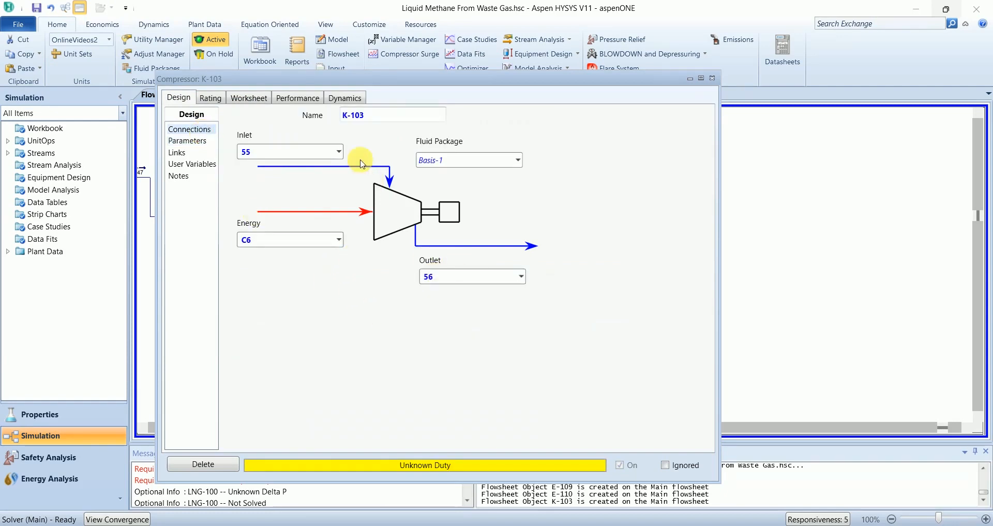
- Set the pressure of stream 56 to 43.3 psig and place the stream level with stream 55
click(248, 98)
click(475, 153)
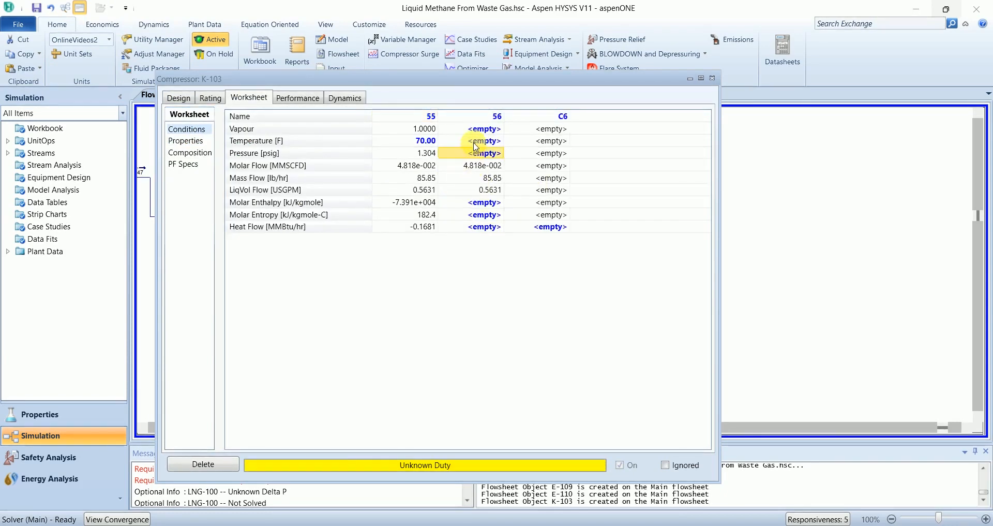
text(43.3)
key(Return)
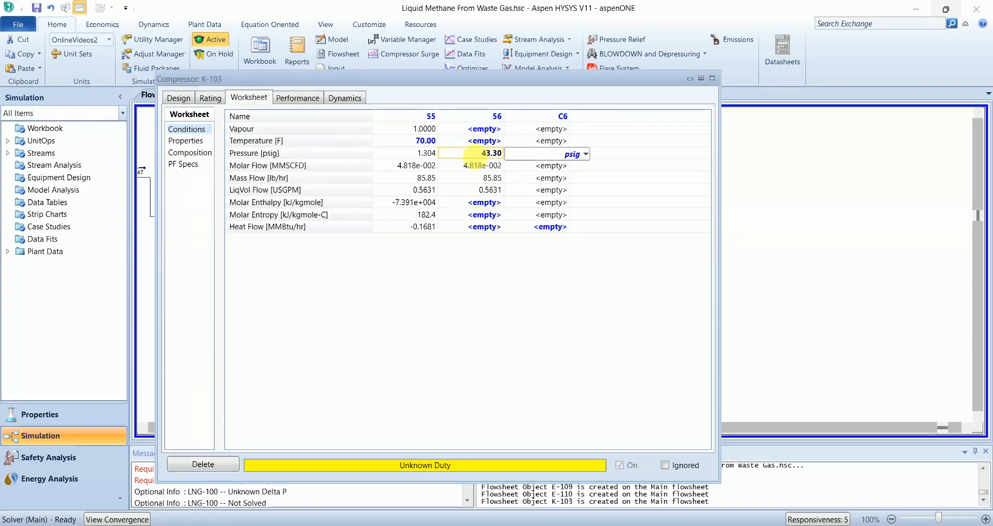
click(713, 79)
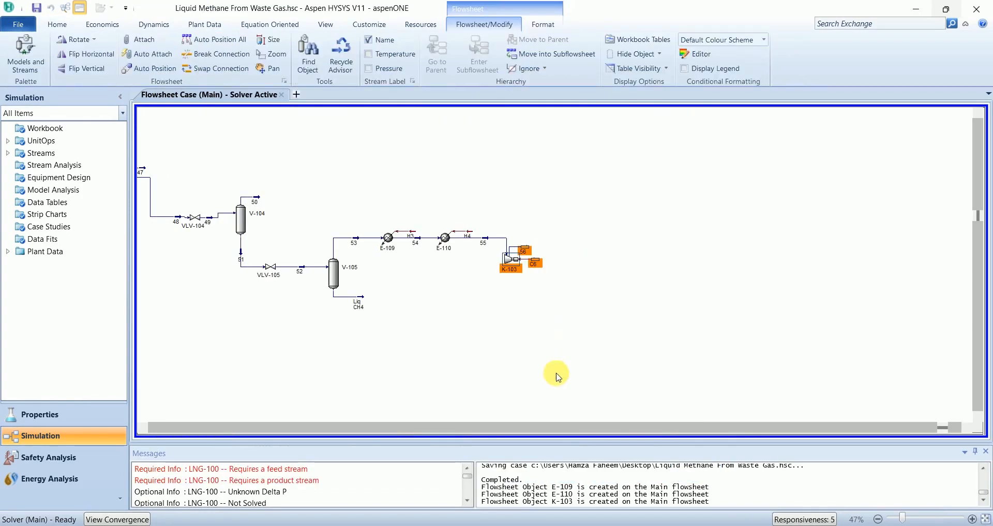
drag(526, 247, 527, 238)
click(368, 309)
- Add a cooler downstream of compressor K-103 with inlet 56, outlet 57 and energy stream E4
click(28, 57)
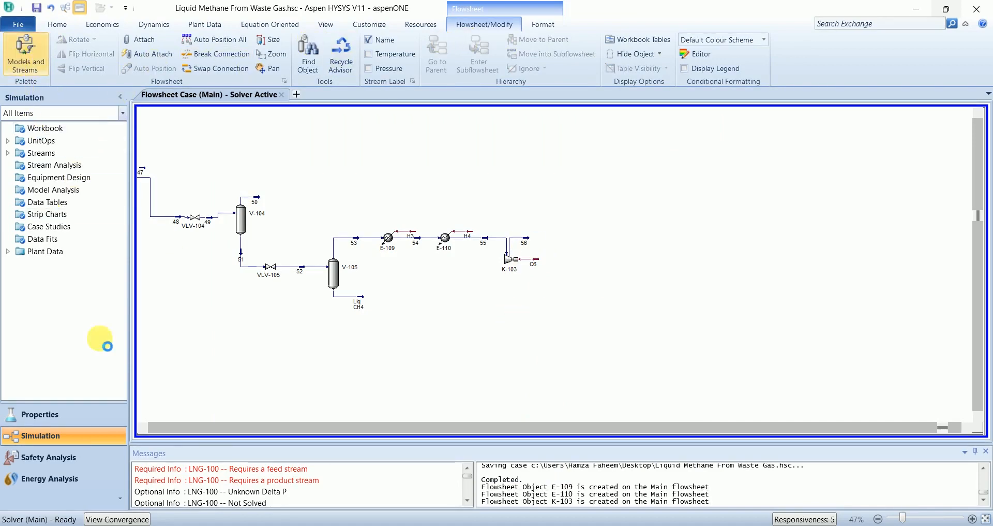
drag(93, 203, 556, 239)
double_click(556, 239)
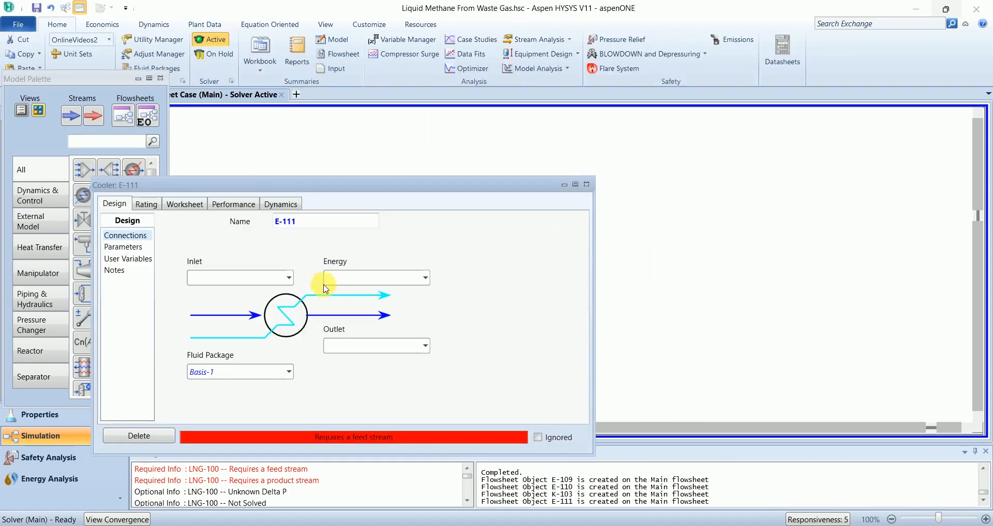
click(288, 277)
click(266, 366)
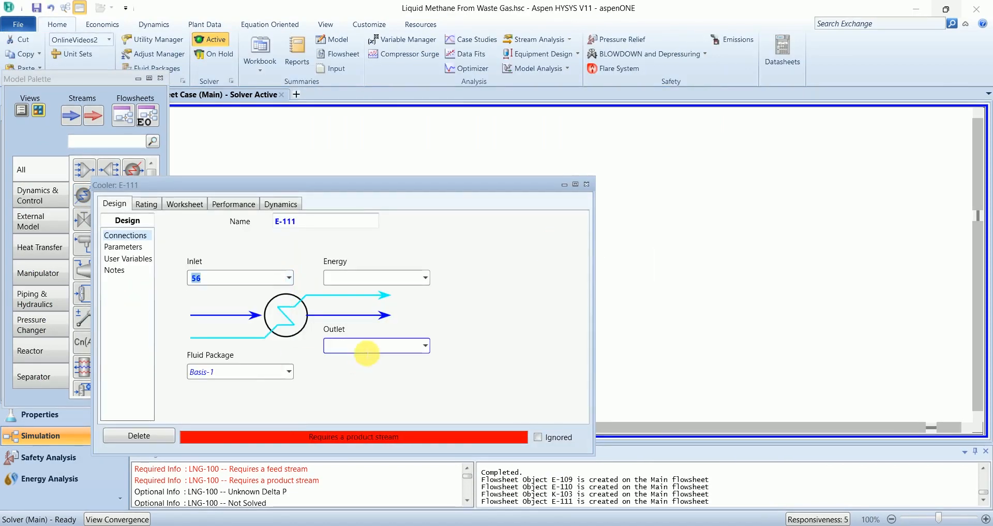
text(57)
click(383, 282)
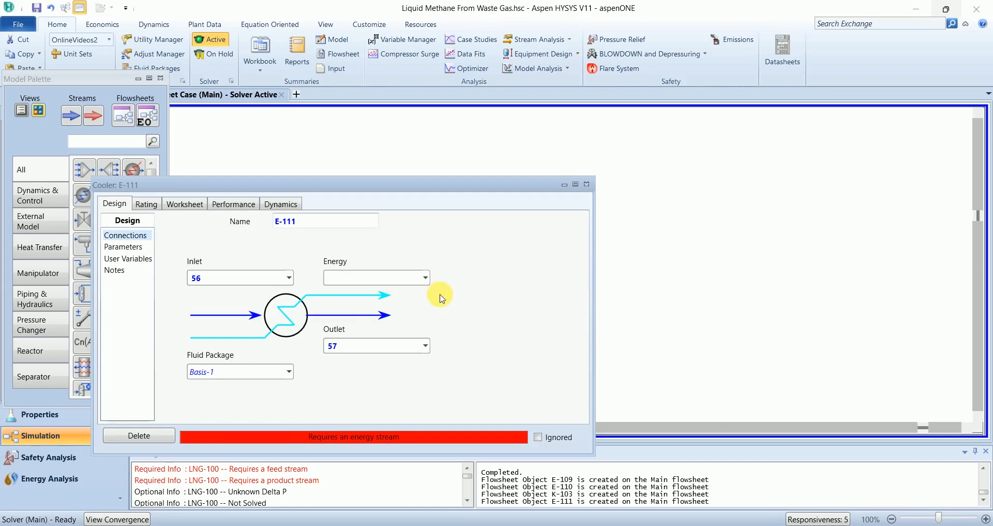
click(427, 281)
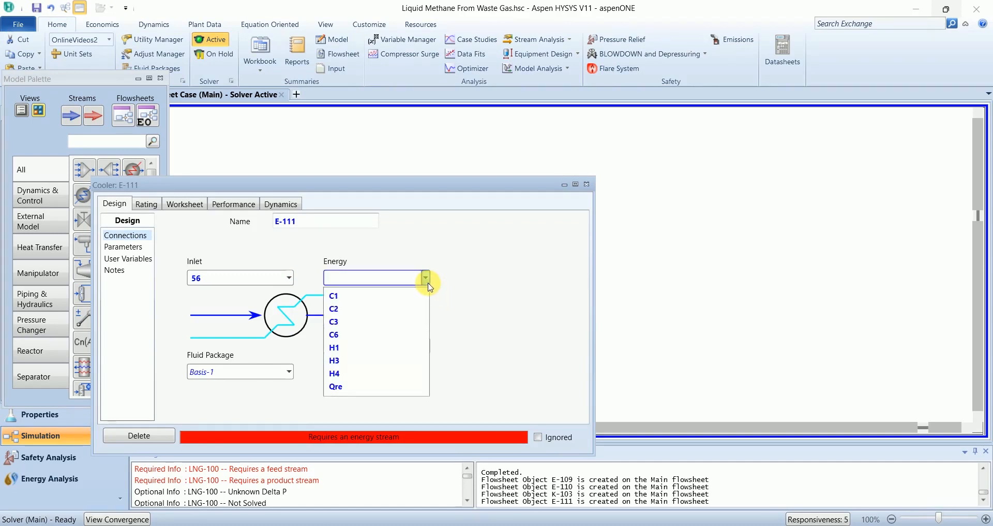
click(401, 282)
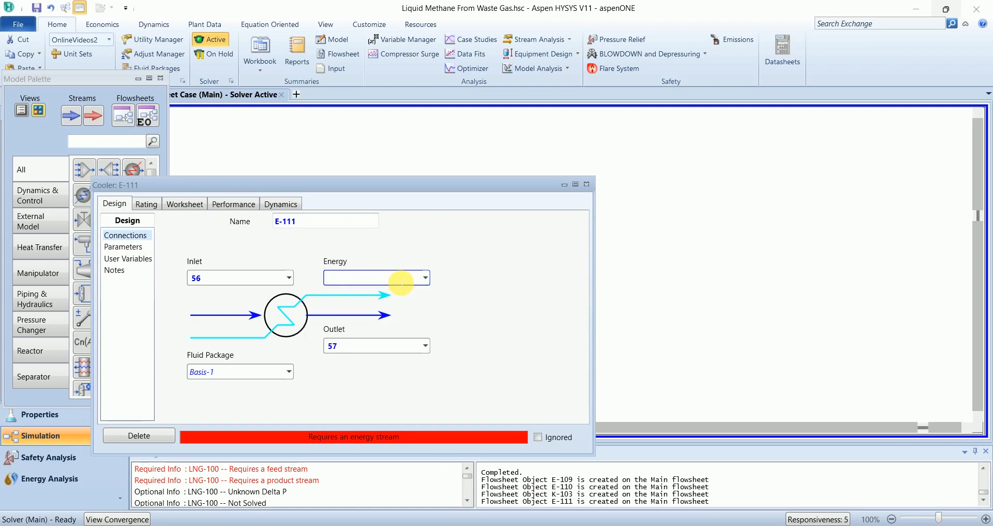
click(427, 281)
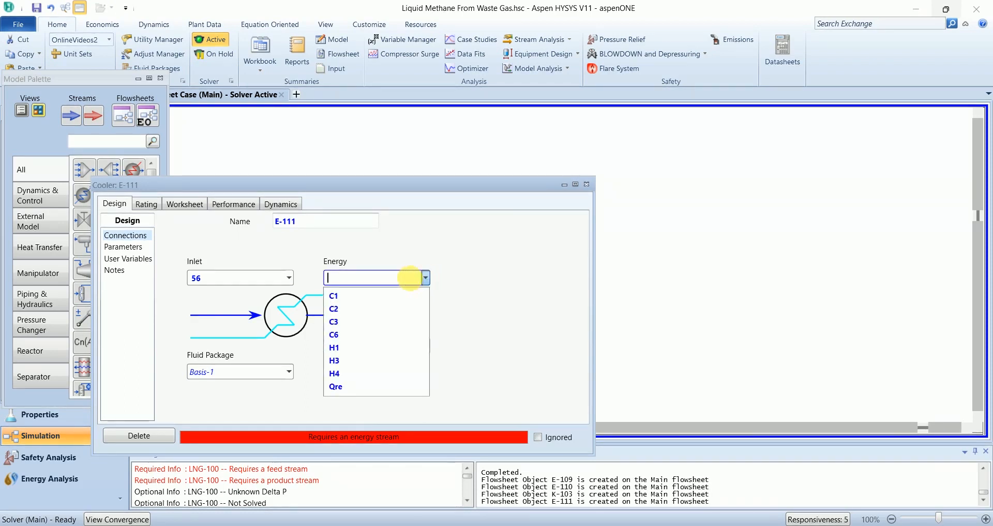
click(411, 283)
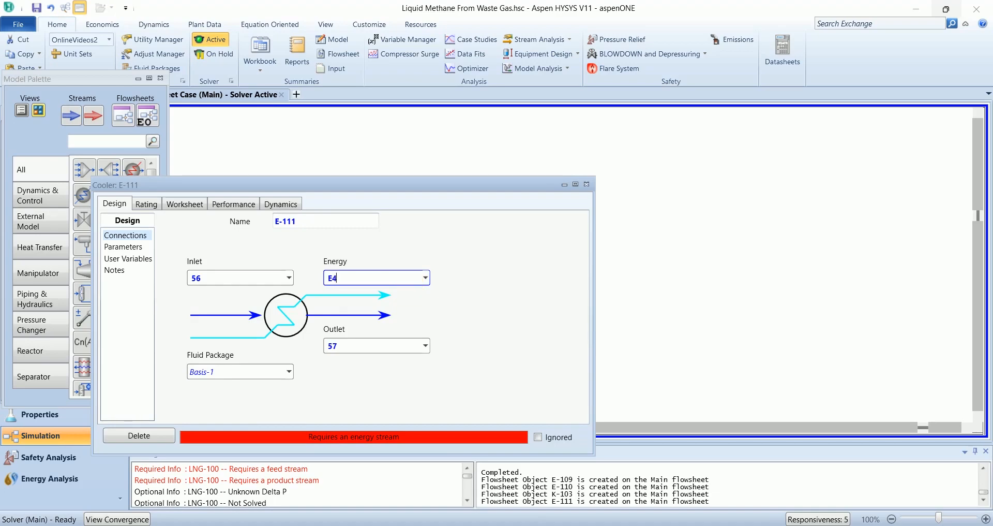
key(Return)
- Give cooler E-111 a pressure drop of 5 psi and set the temperature of outlet stream 57 to 100 F
drag(479, 185, 588, 167)
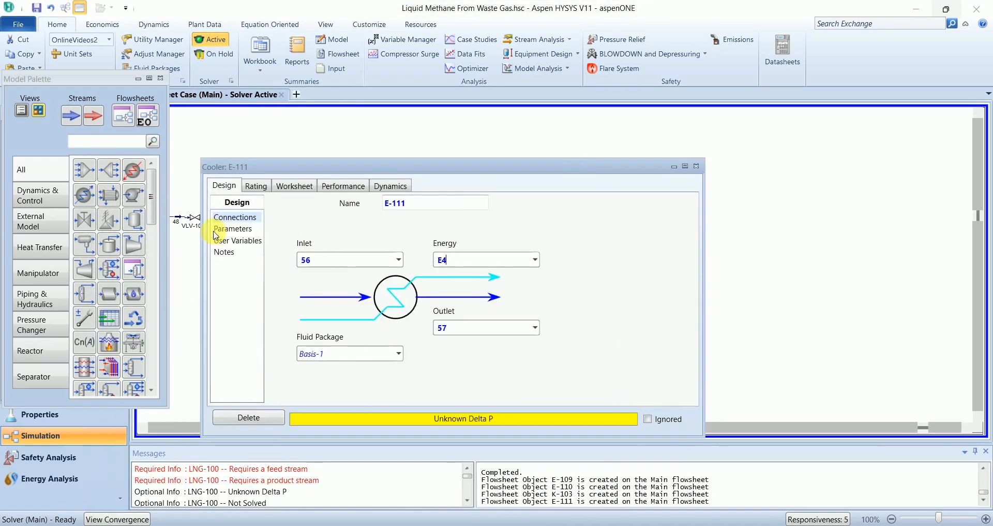
click(214, 231)
click(365, 222)
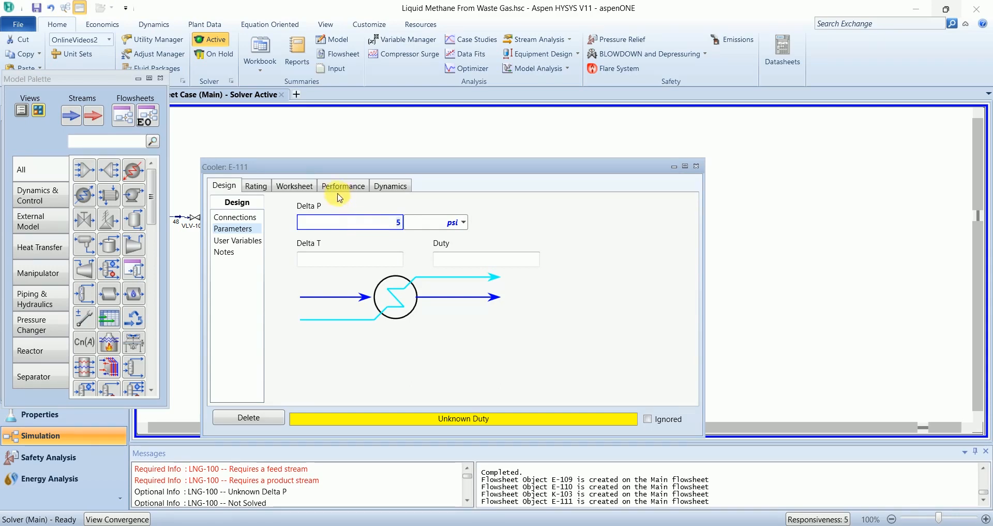
click(294, 186)
click(529, 230)
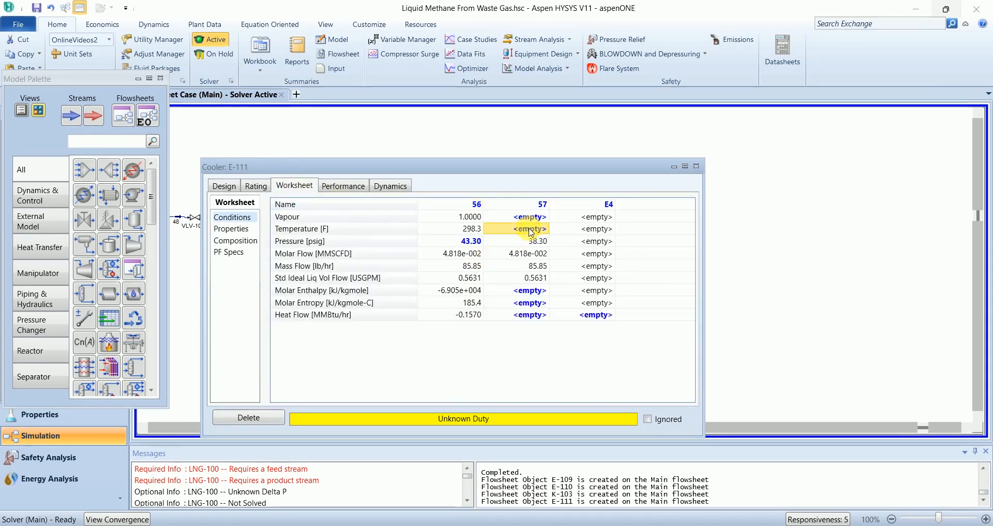
text(100)
key(Return)
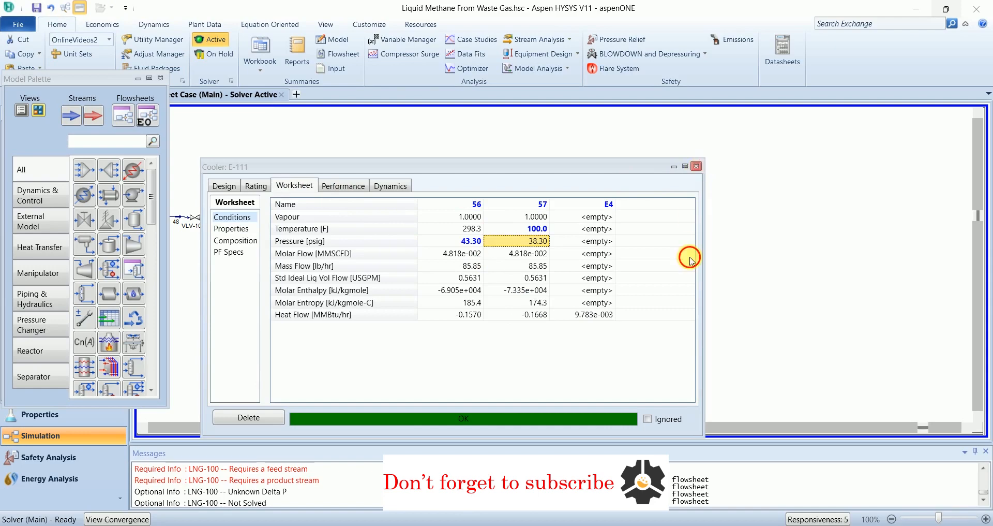
click(696, 166)
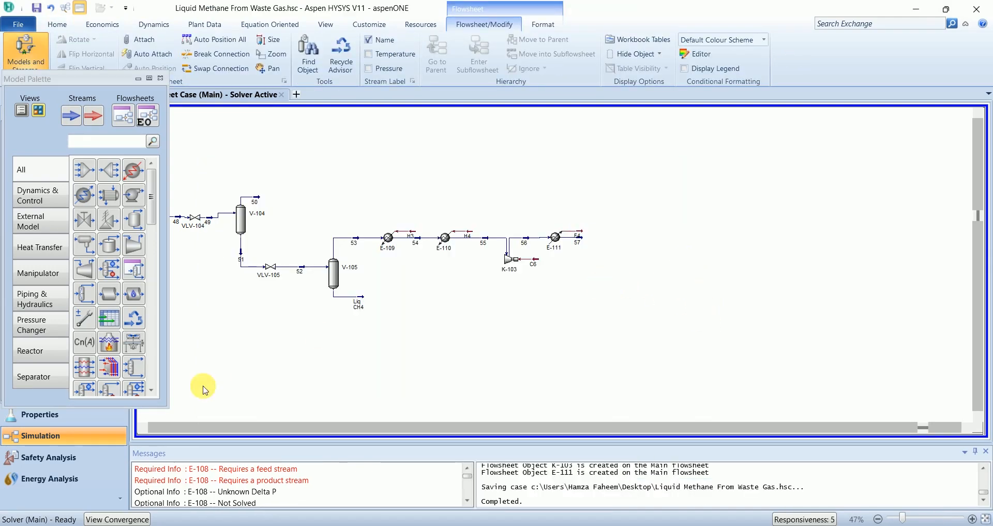
- Add a heater to the vapour line of separator V-104 and connect stream 50 as its inlet
click(141, 426)
click(134, 170)
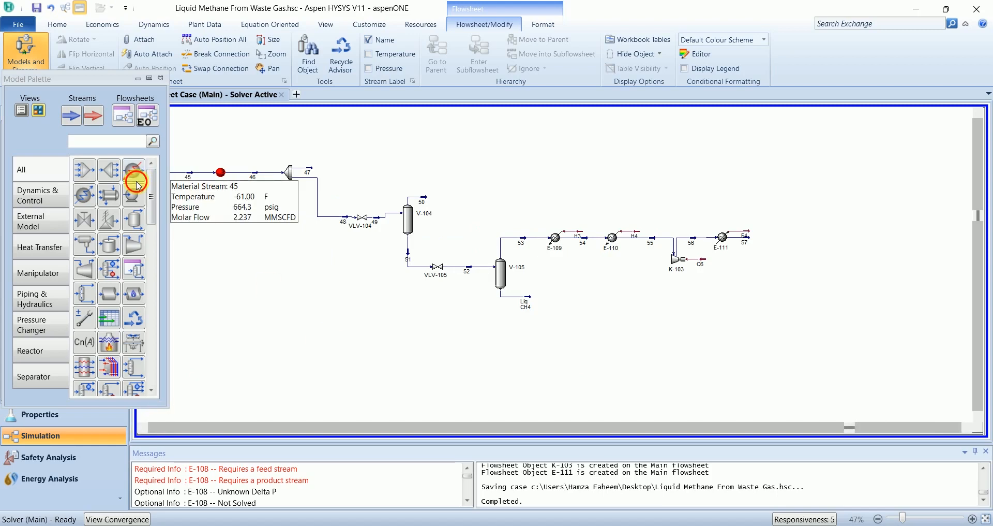
click(476, 182)
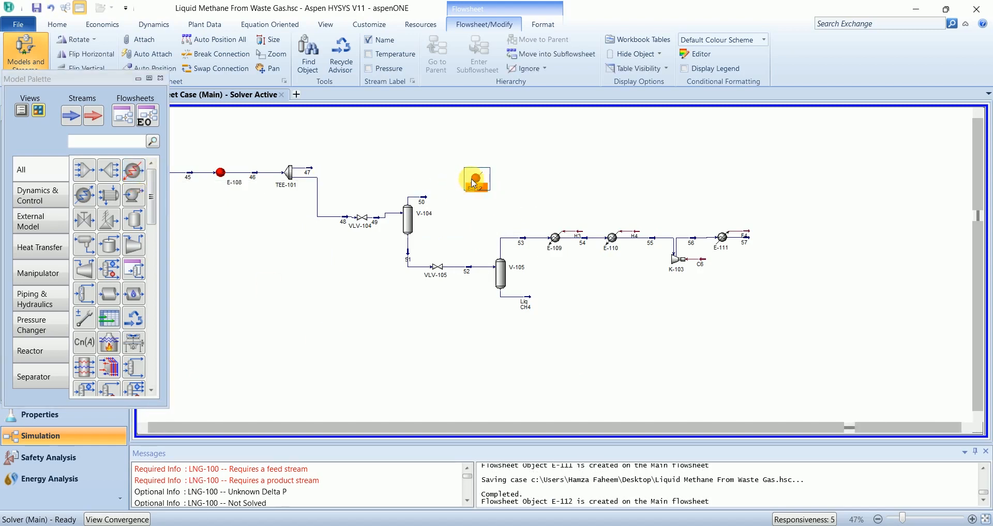
double_click(476, 182)
click(211, 200)
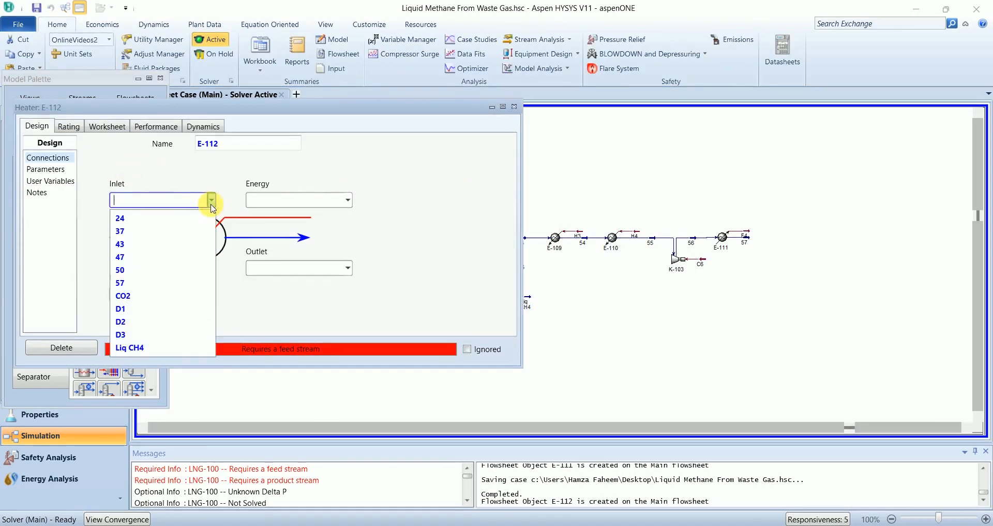
click(179, 266)
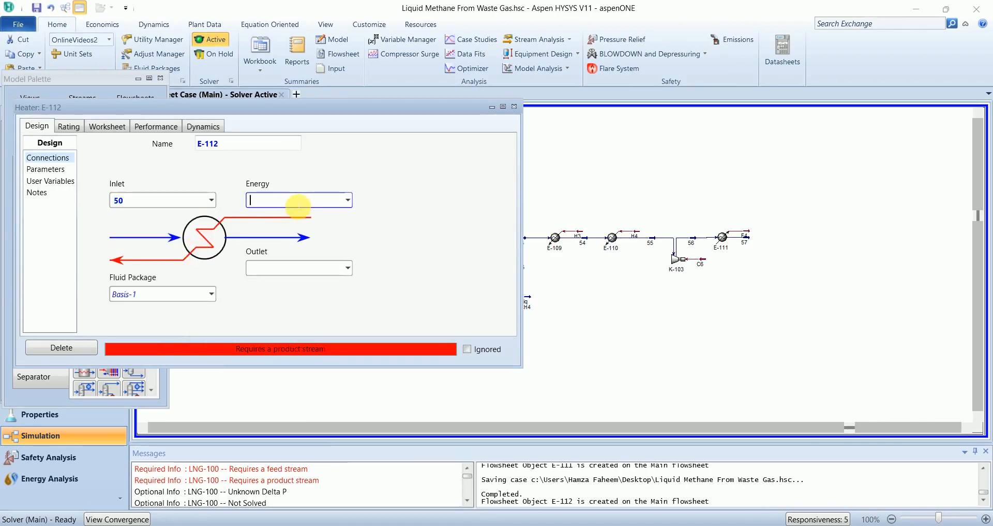
- Connect energy stream H5 and outlet stream 58 to heater E-112
drag(310, 109, 425, 141)
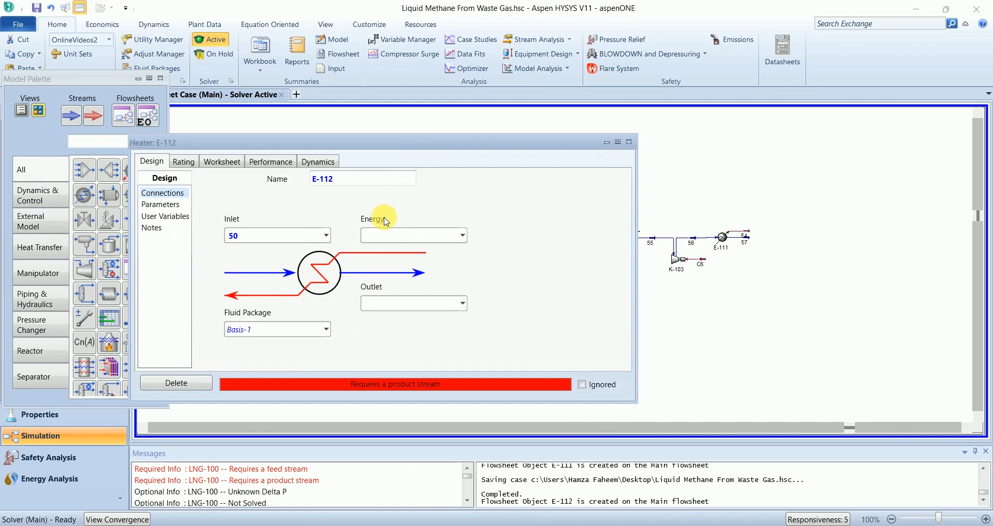
click(396, 235)
text(H5)
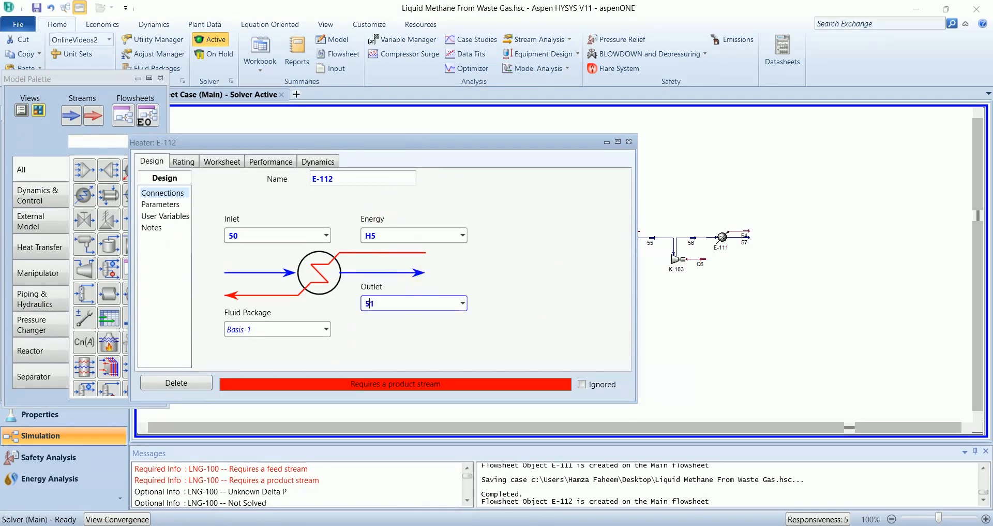
key(Return)
click(565, 319)
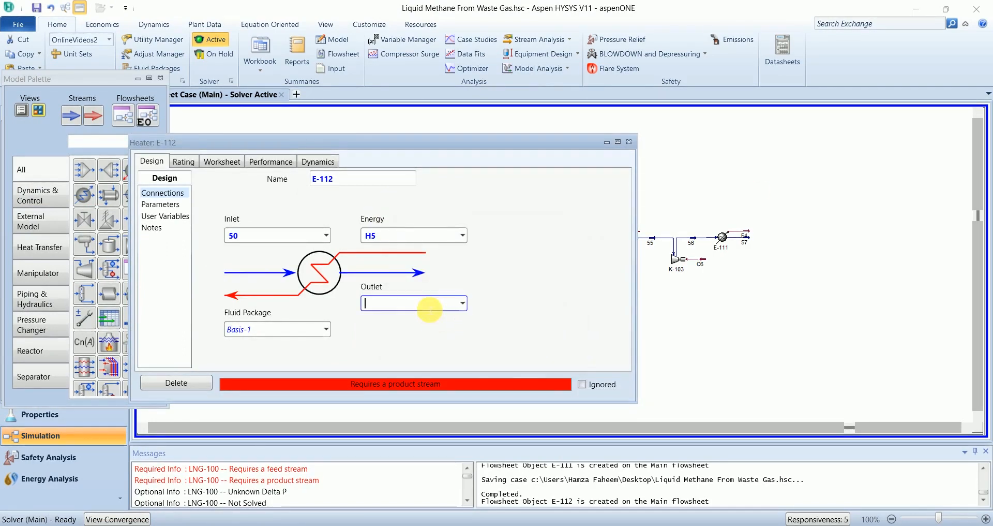
text(58)
key(Return)
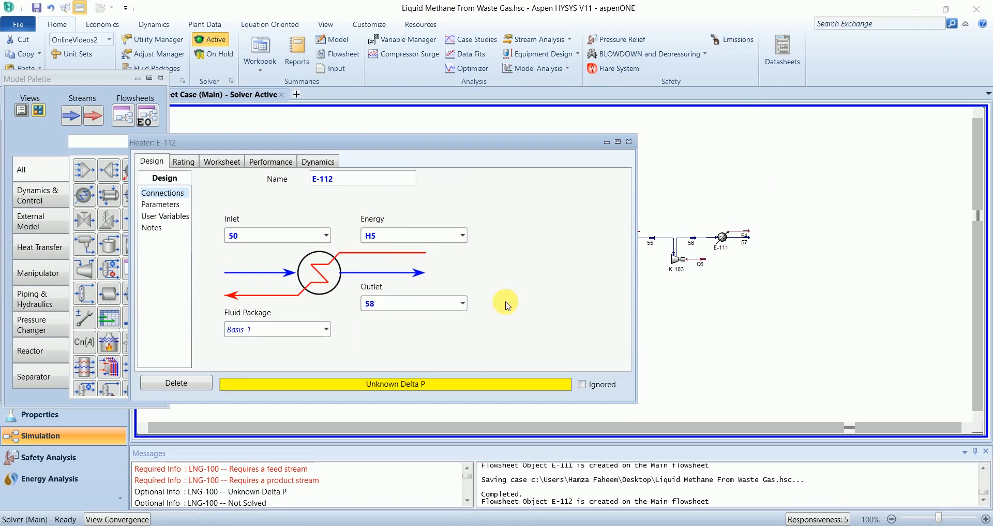
- Give heater E-112 a pressure drop of 5 psi and set the temperature of outlet stream 58 to -134.7 F
click(152, 205)
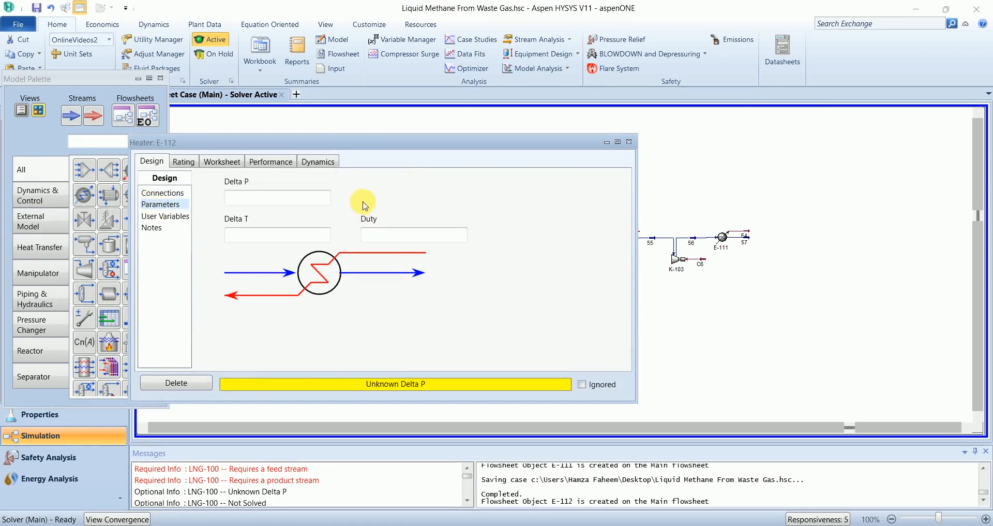
click(292, 198)
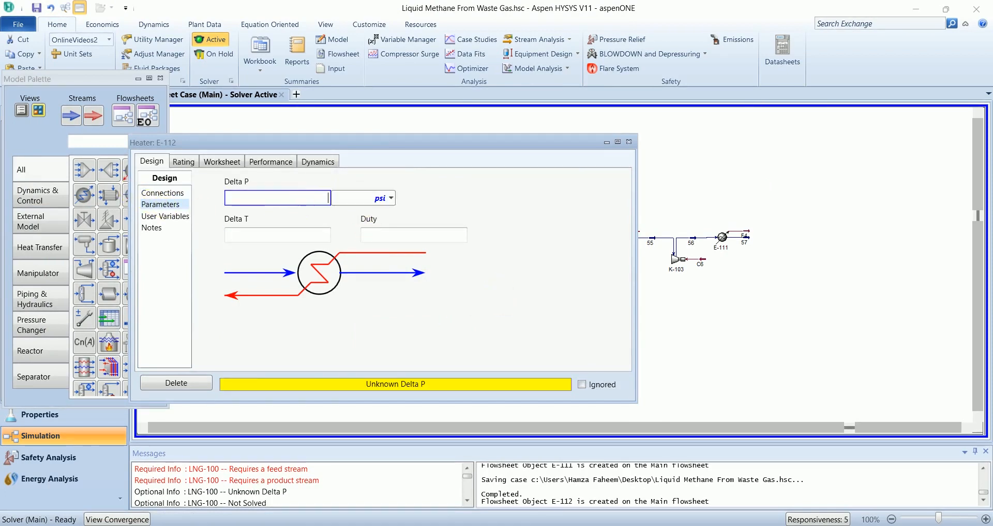
click(210, 160)
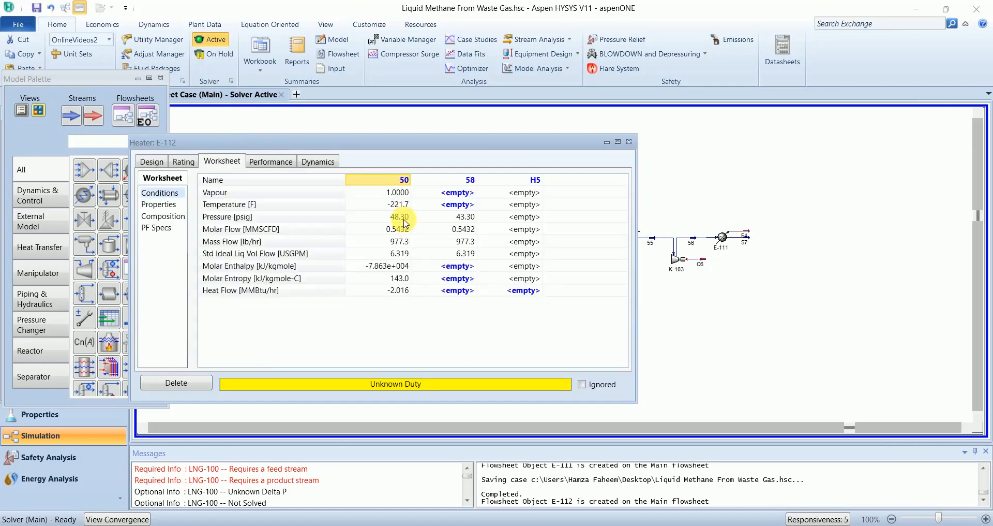
click(455, 209)
text(-134.7)
key(Return)
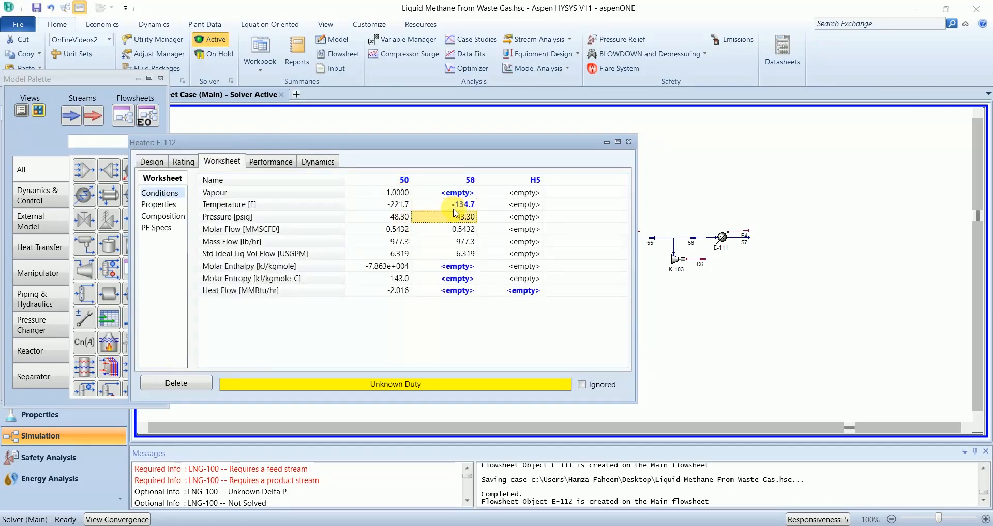
click(630, 145)
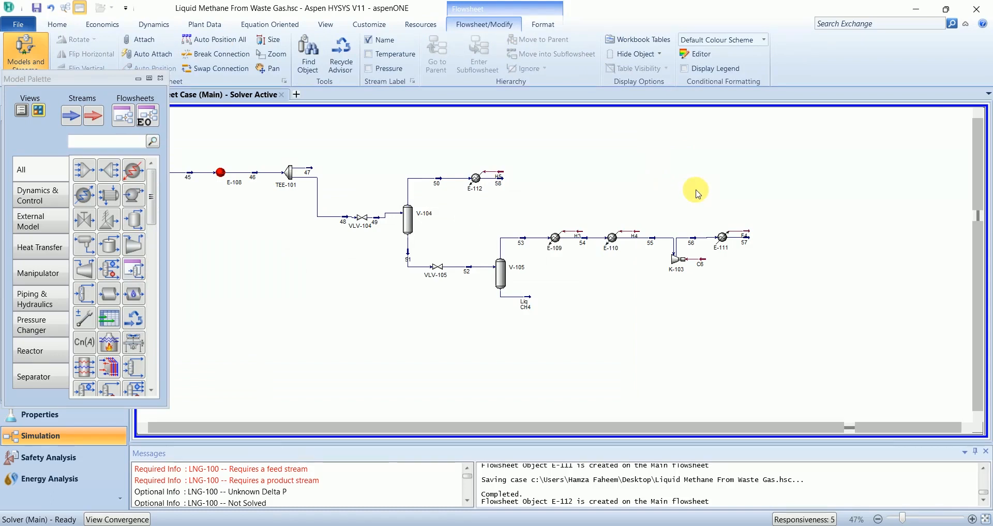
- Add a tee after heater E-112 and connect stream 58 as its inlet
click(102, 175)
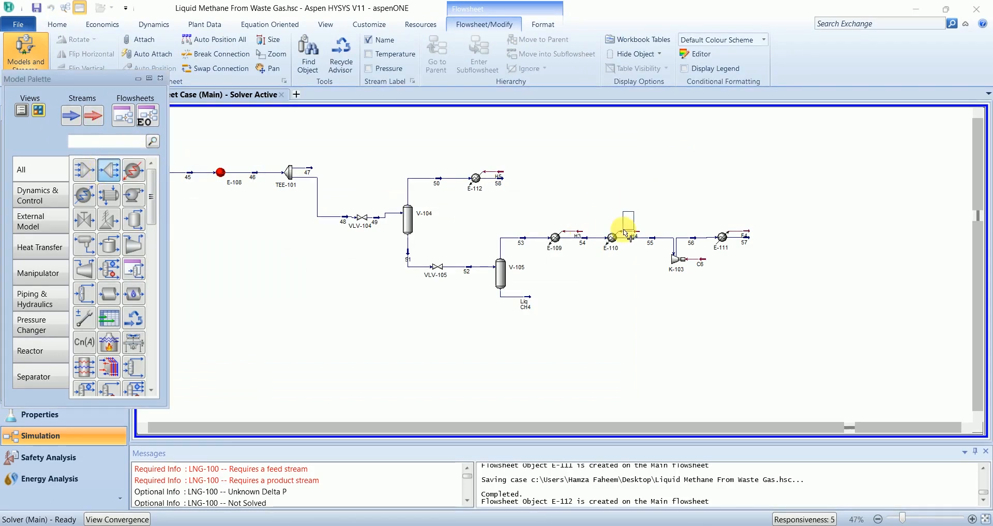
click(552, 193)
double_click(549, 183)
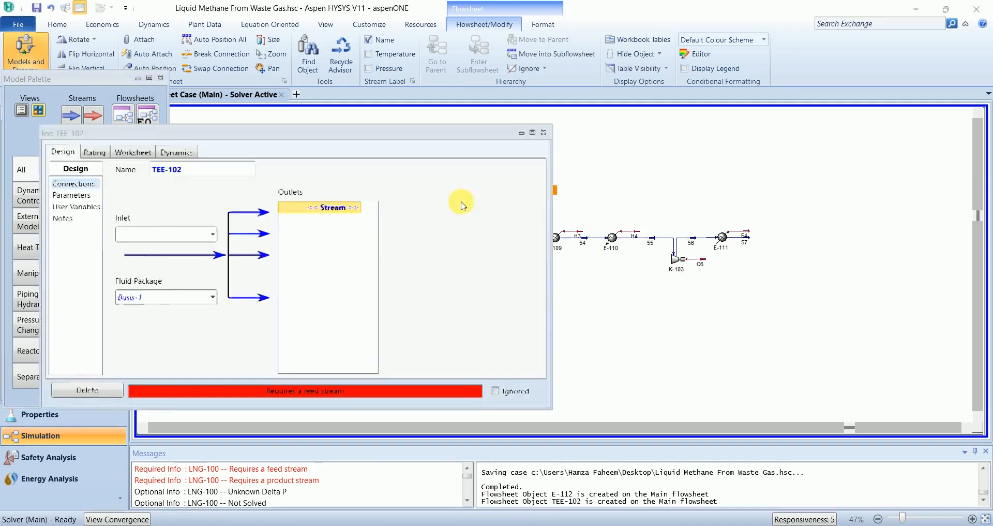
click(213, 234)
click(197, 317)
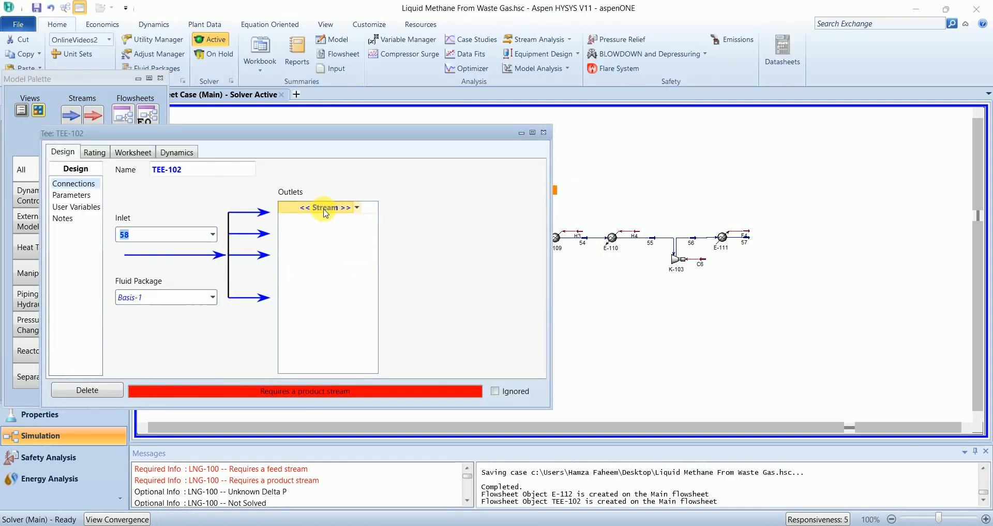
- Connect outlet streams 59 and 60 to tee TEE-102
click(325, 213)
text(59)
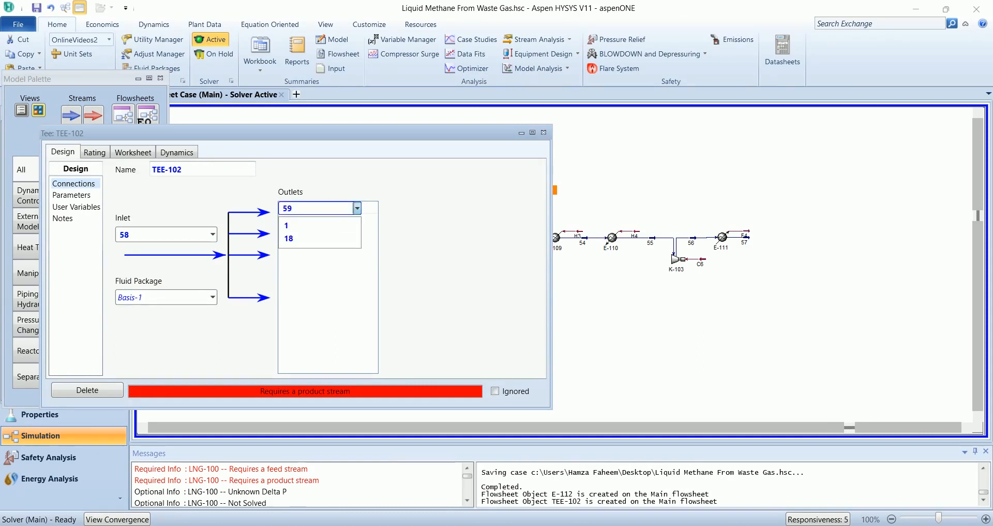
key(Return)
click(336, 222)
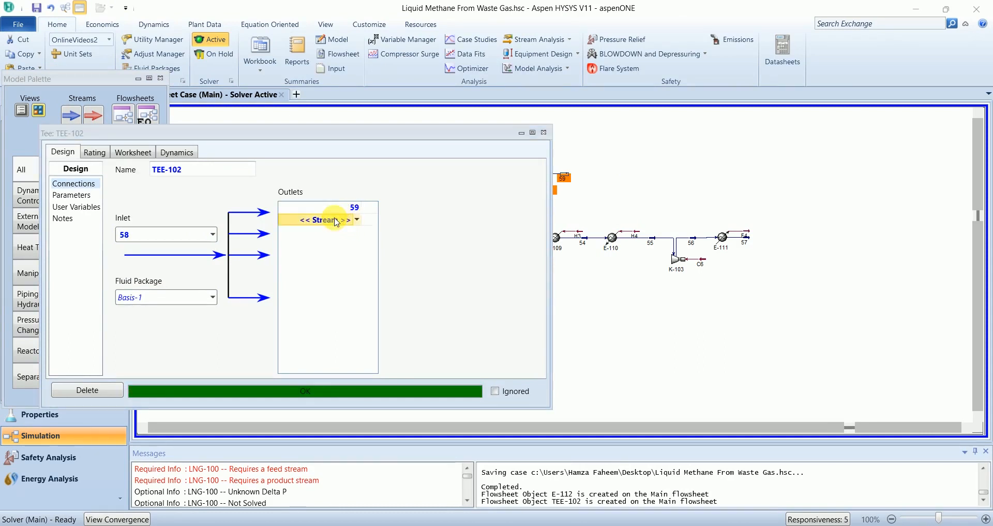
text(60)
key(Return)
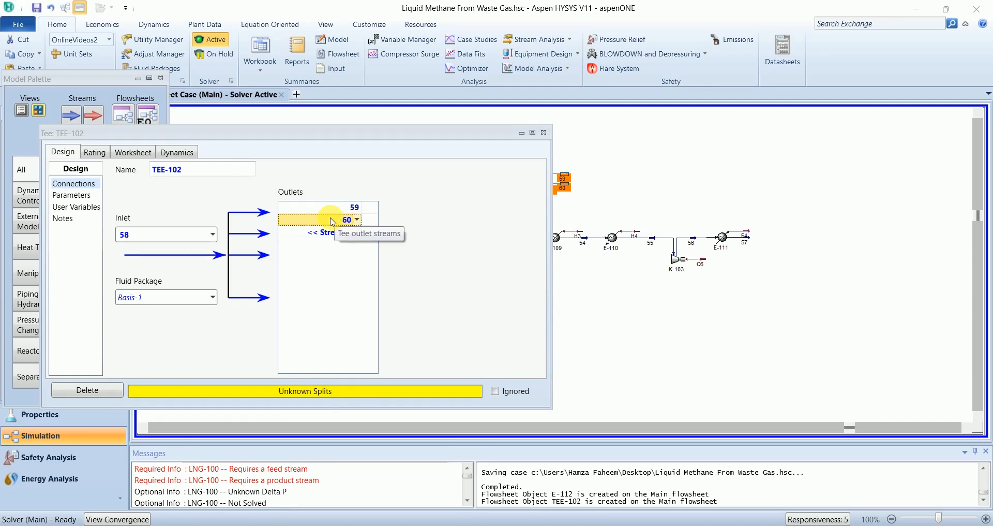
- Set the molar flow of TEE-102 outlet stream 60 to 0.2058 MMSCFD
click(133, 151)
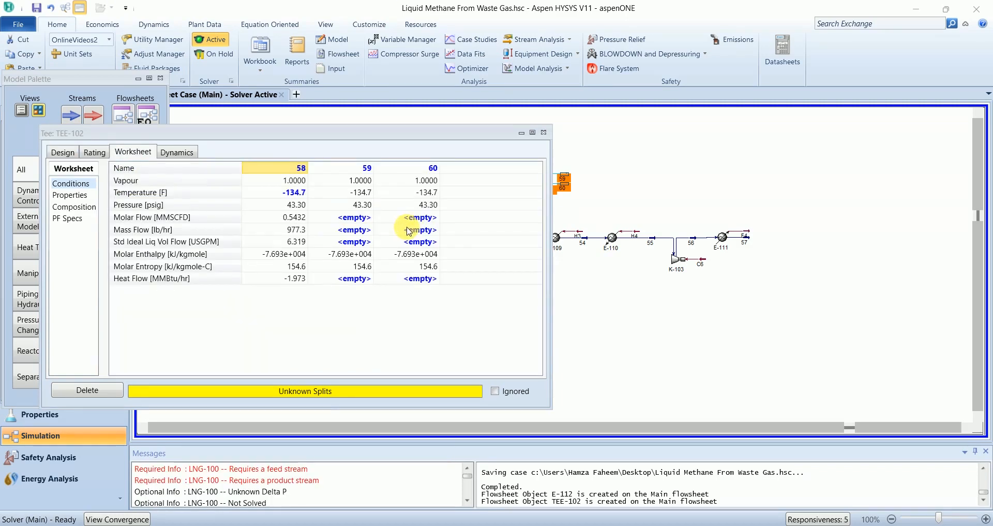
click(414, 217)
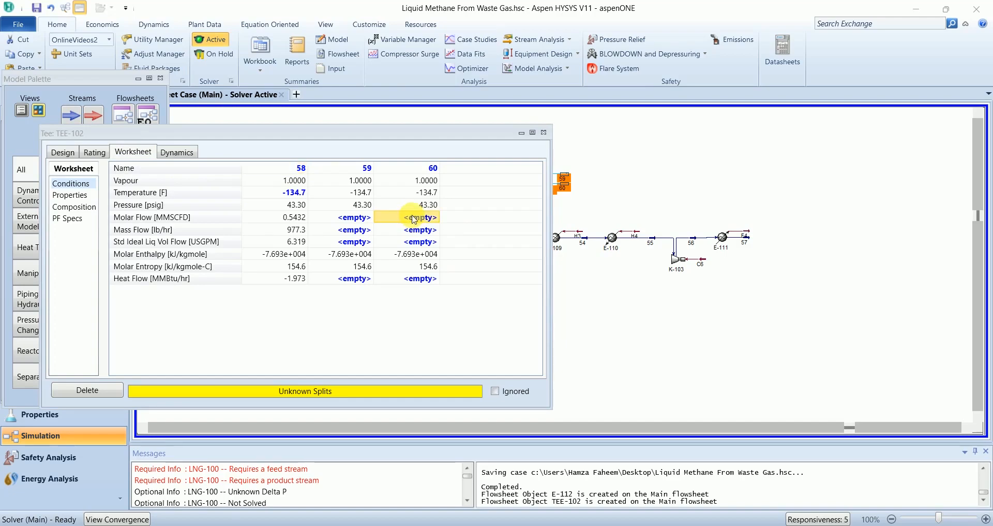
text(0.205)
key(Return)
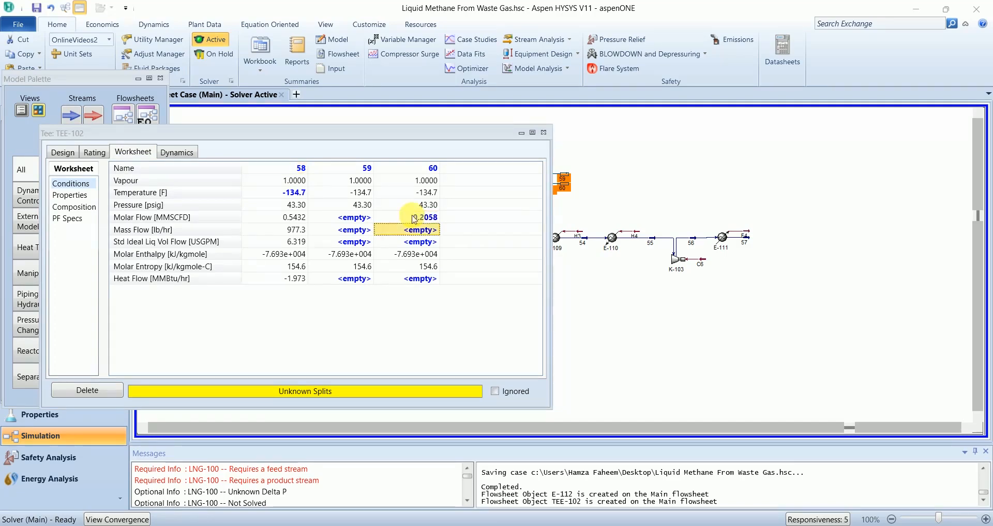
click(544, 133)
click(625, 195)
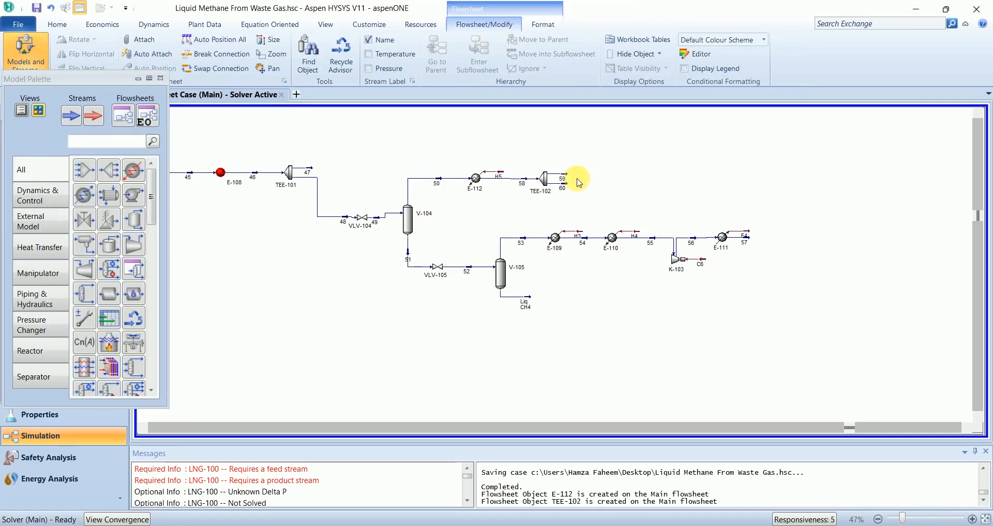
- Spread out the TEE-102 outlets by moving stream 59 above the tee and stream 60 further downstream
drag(565, 177, 588, 159)
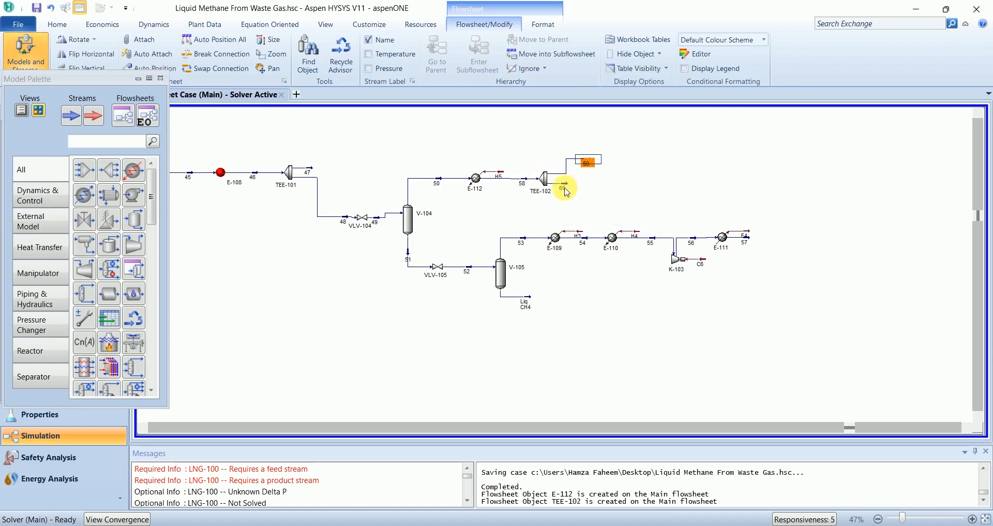
drag(635, 199, 592, 132)
click(625, 202)
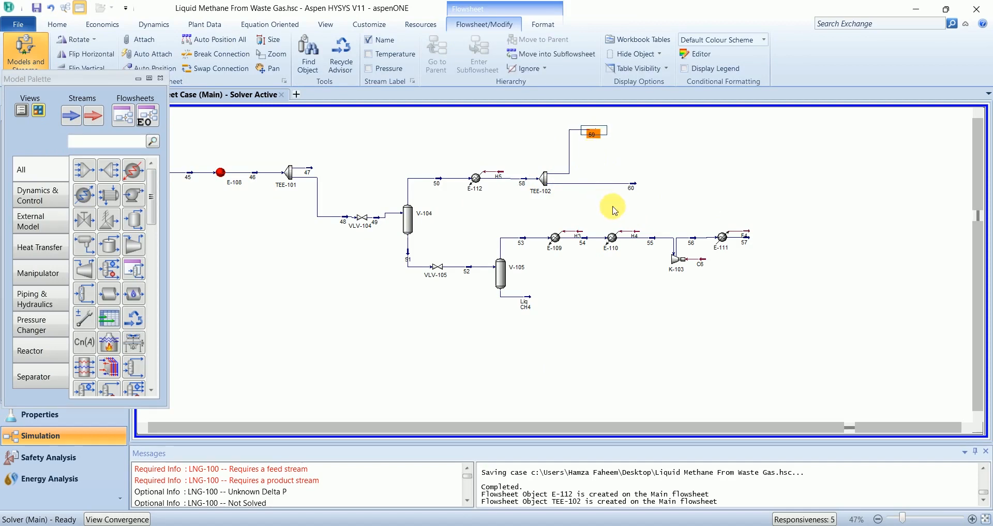
click(614, 207)
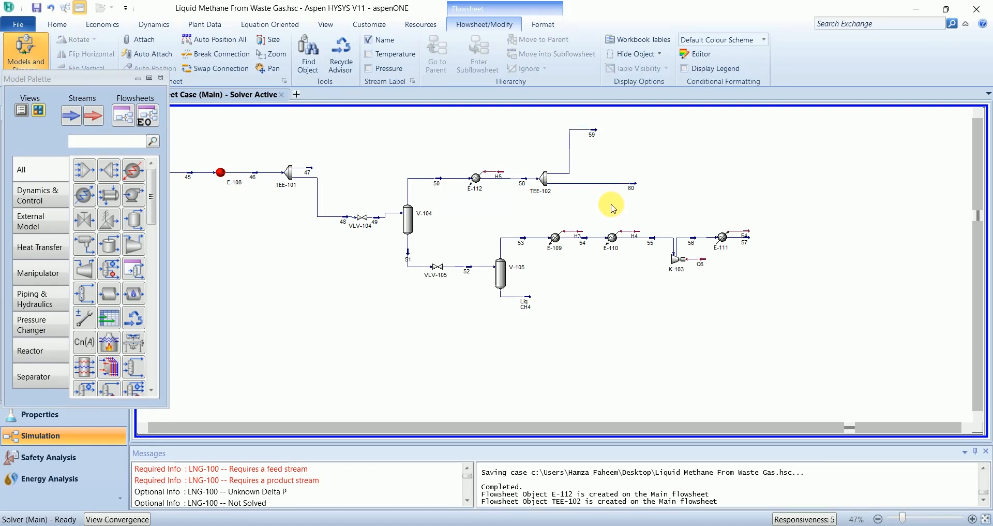
- Add a heater after TEE-102 with inlet stream 60, energy stream H6 and outlet stream 61
click(133, 170)
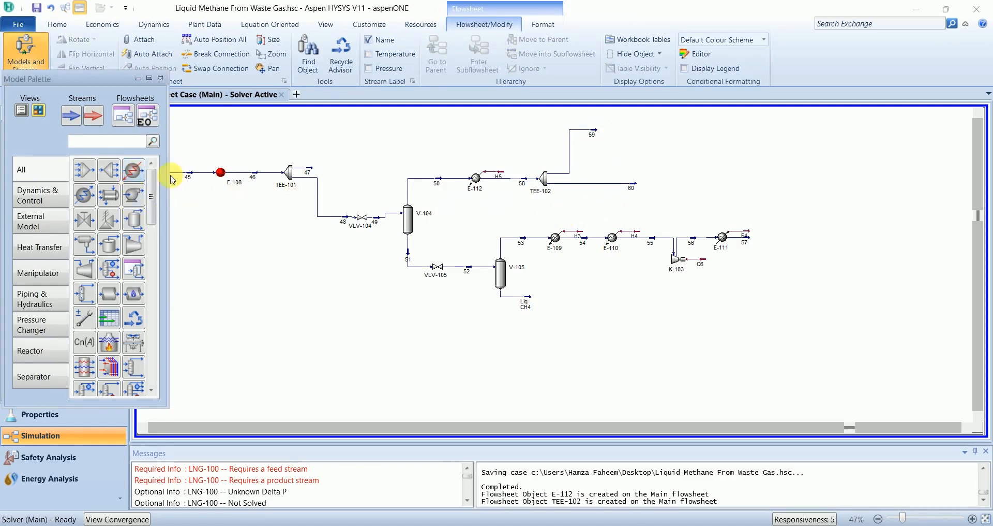
click(675, 187)
double_click(653, 185)
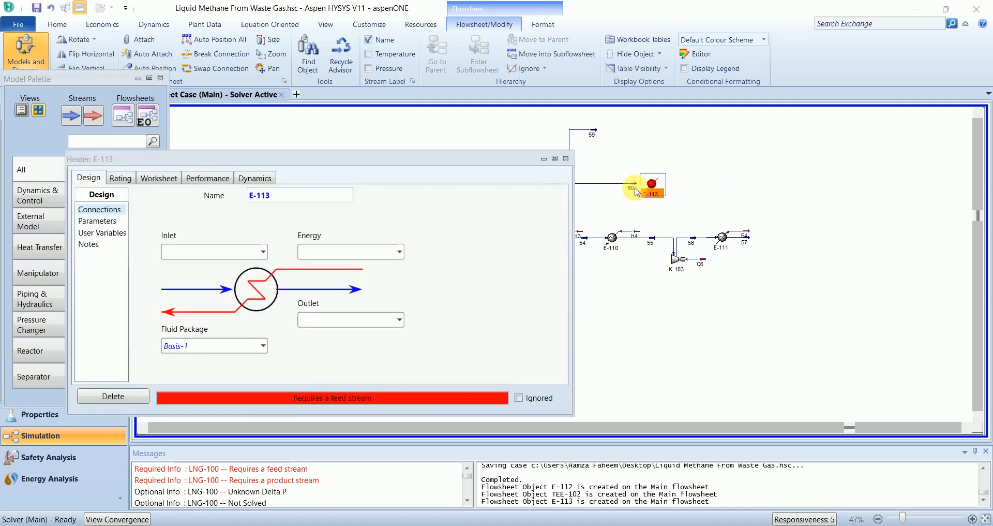
click(264, 252)
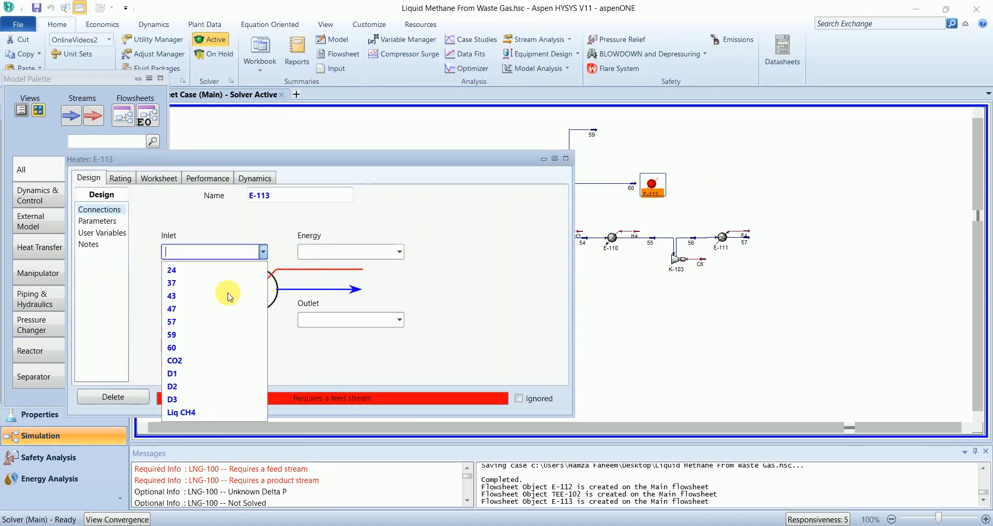
click(199, 343)
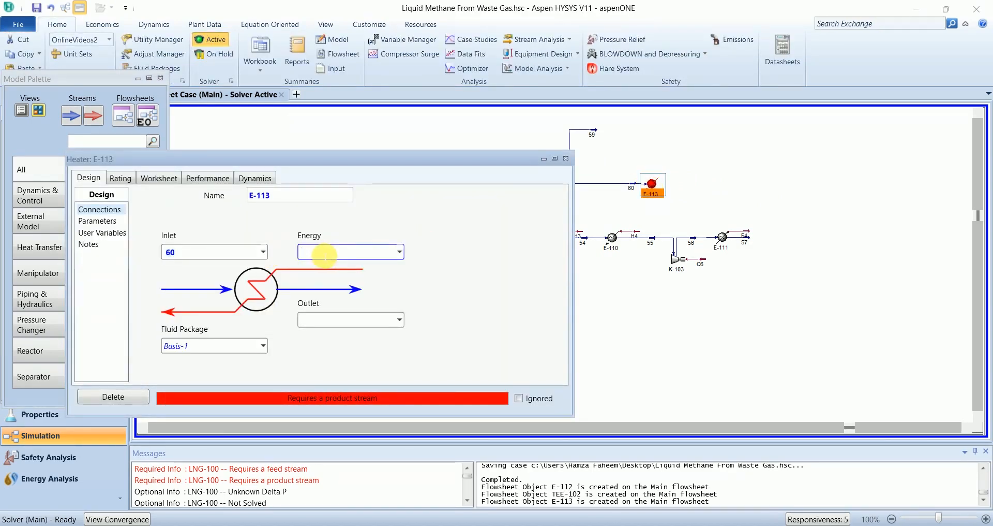
text(H6)
click(353, 322)
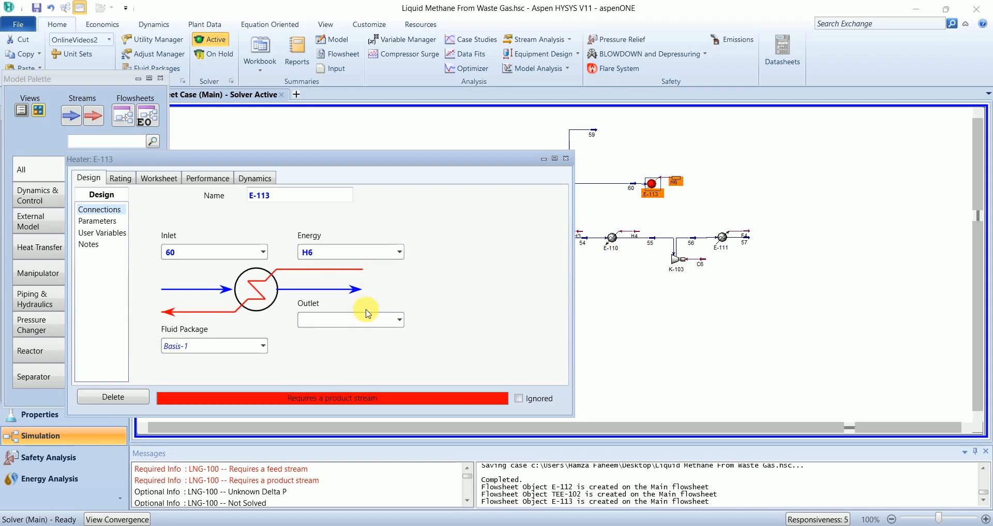
- Set the temperature of outlet stream 61 to 70 F and specify the pressure drop of heater E-113
click(159, 177)
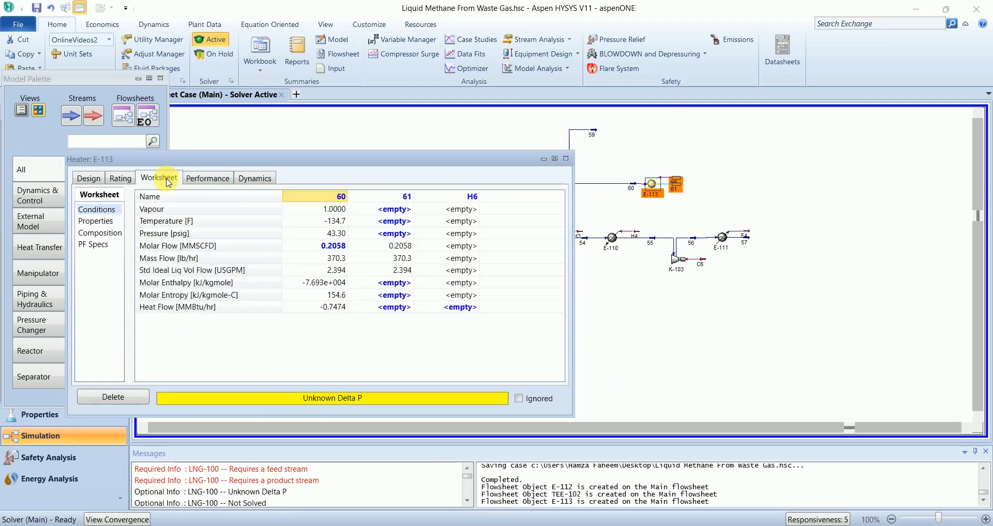
click(390, 221)
text(70)
key(Return)
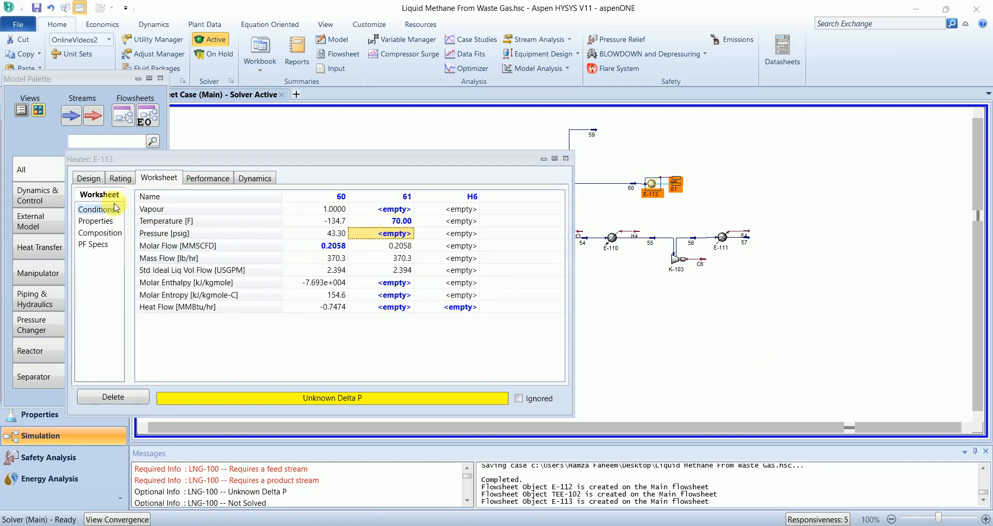
click(89, 178)
click(98, 221)
click(220, 212)
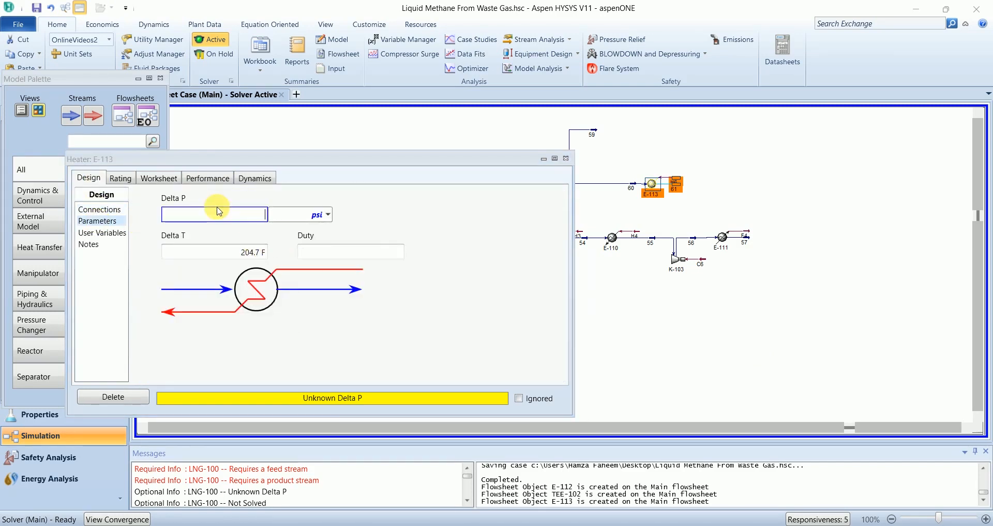
key(Return)
click(566, 158)
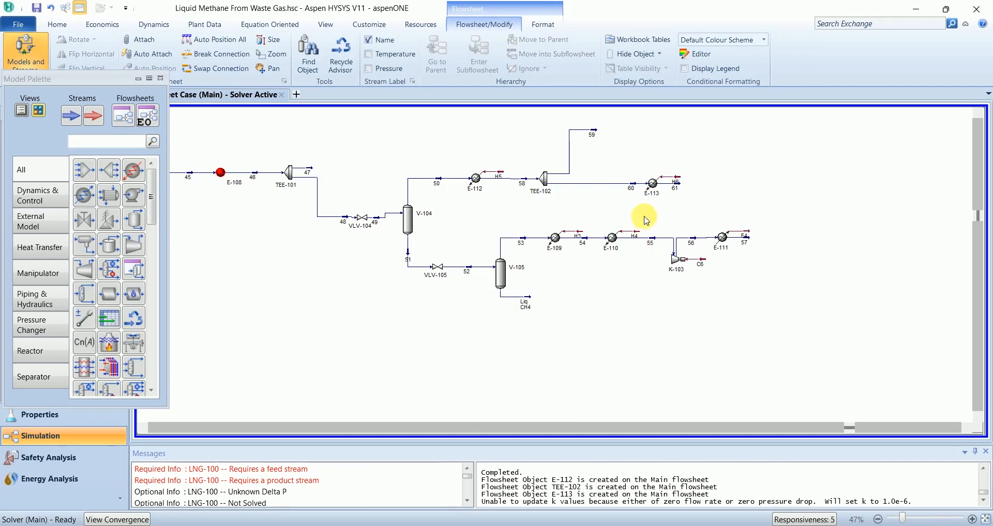
- Move heater E-113 closer to TEE-102 and save the case
drag(645, 195, 619, 193)
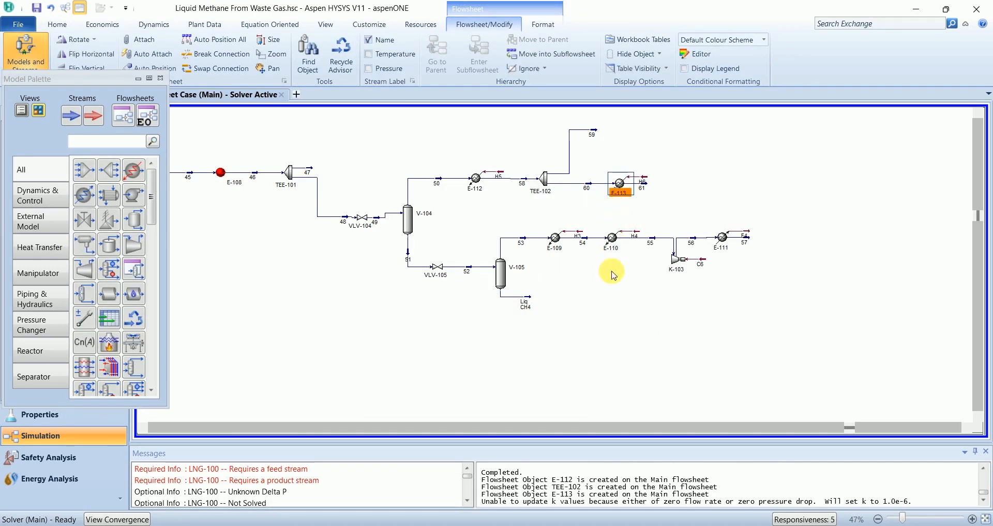
key(ctrl+s)
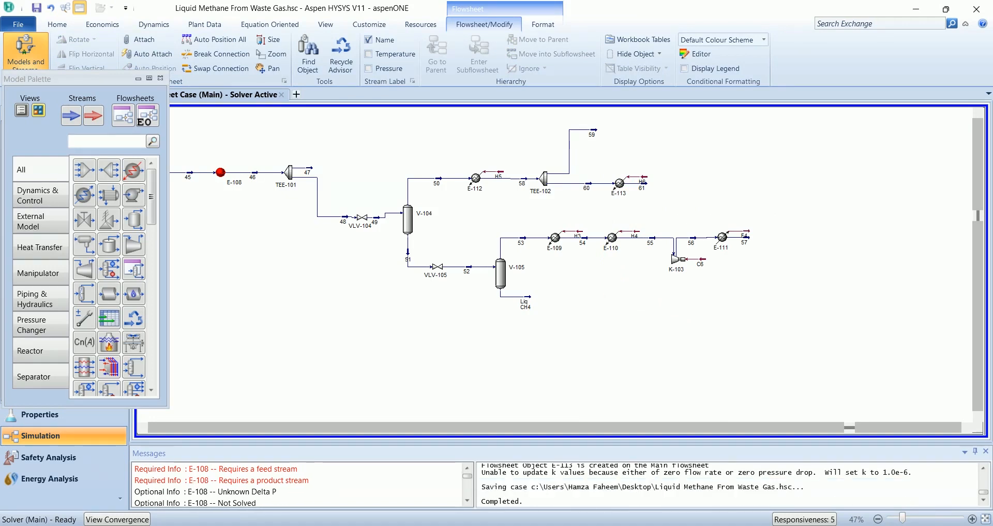
- Add a mixer downstream of E-113 and E-111 and connect streams 61 and 57 as its inlets
click(87, 167)
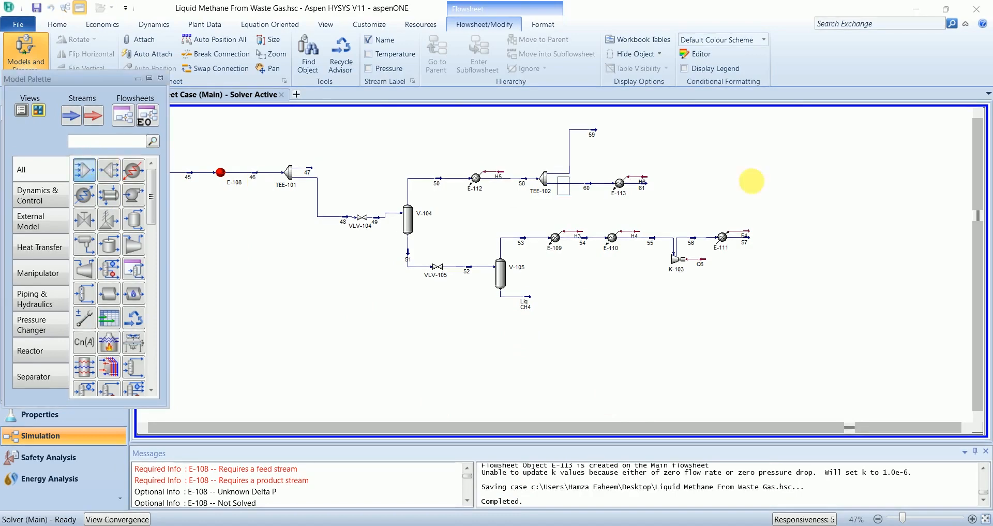
click(776, 214)
double_click(778, 208)
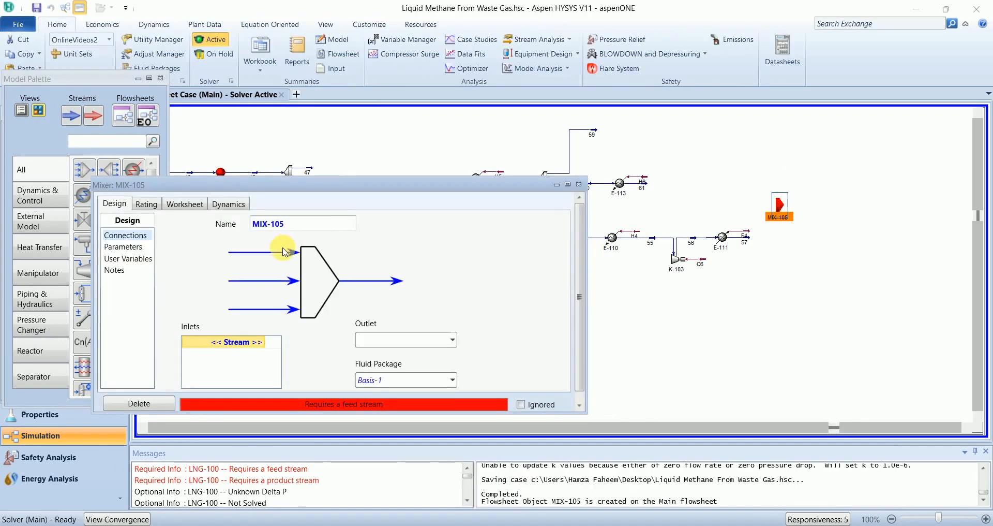
click(262, 349)
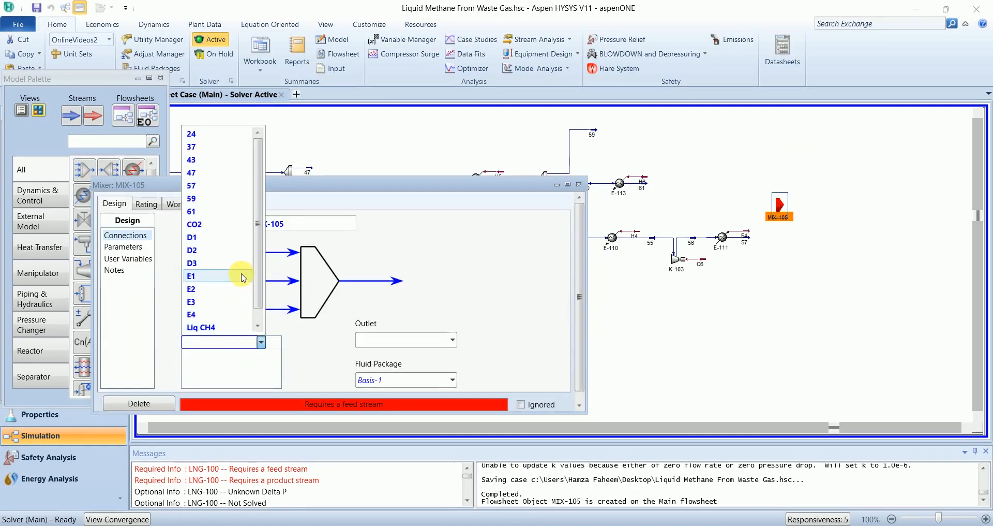
click(224, 210)
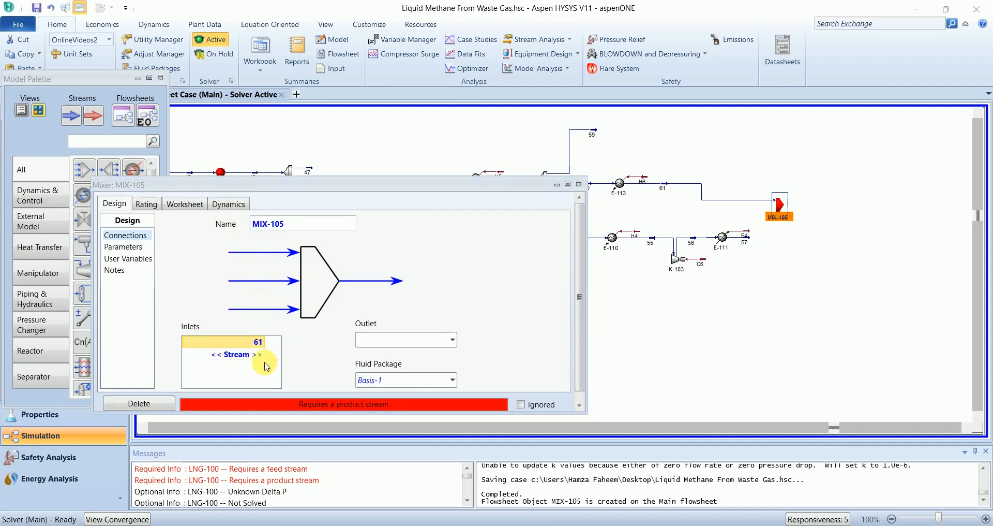
click(259, 355)
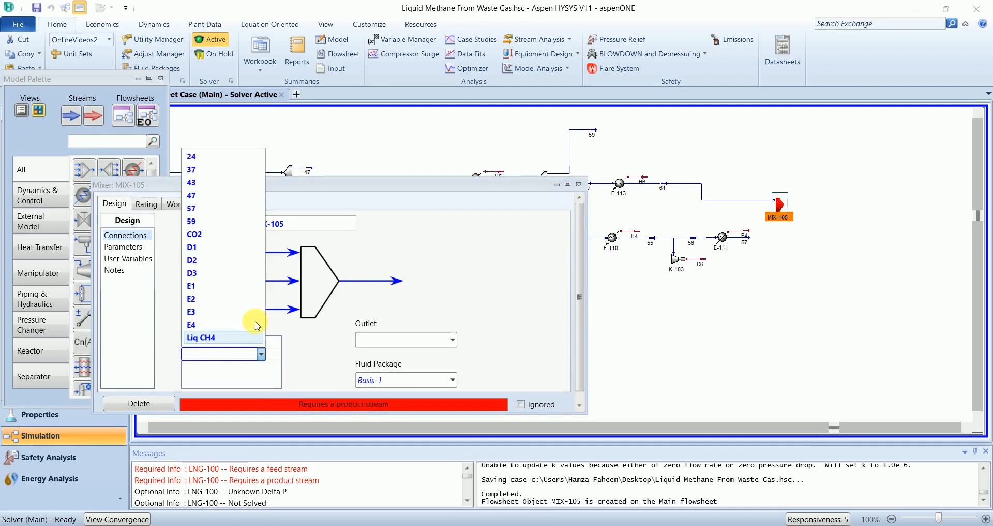
click(234, 209)
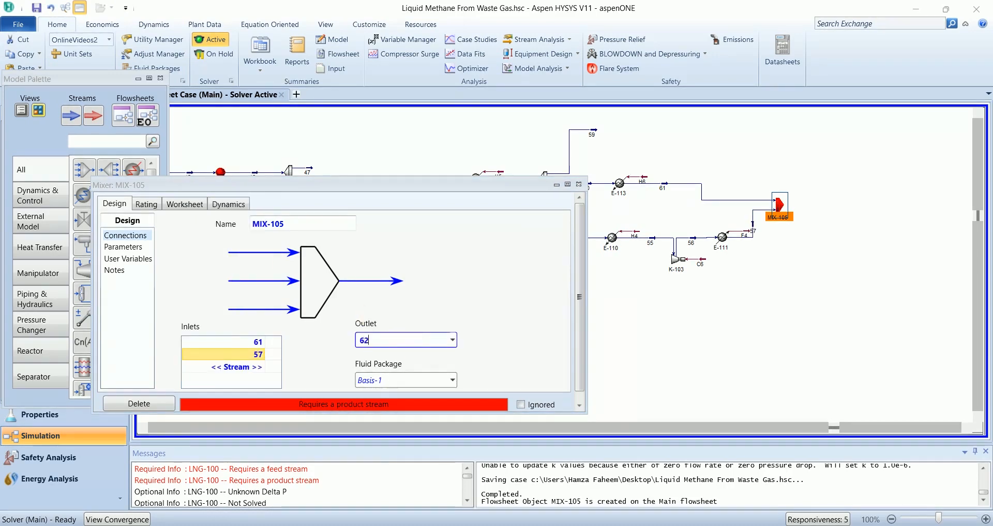
- Connect outlet stream 62 to mixer MIX-105
text(62)
key(Return)
click(578, 185)
click(699, 376)
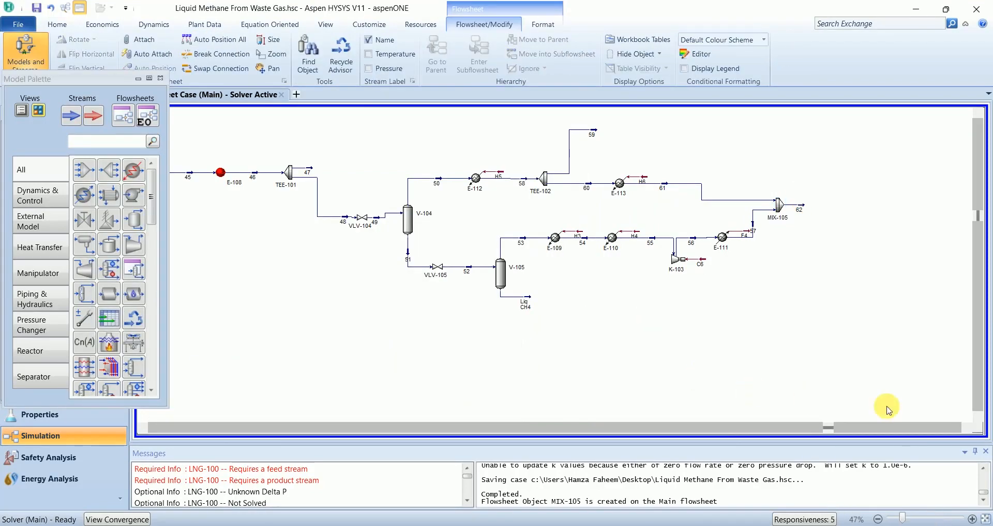
- Check the conditions of mixed stream 62 leaving MIX-105
click(966, 427)
click(967, 427)
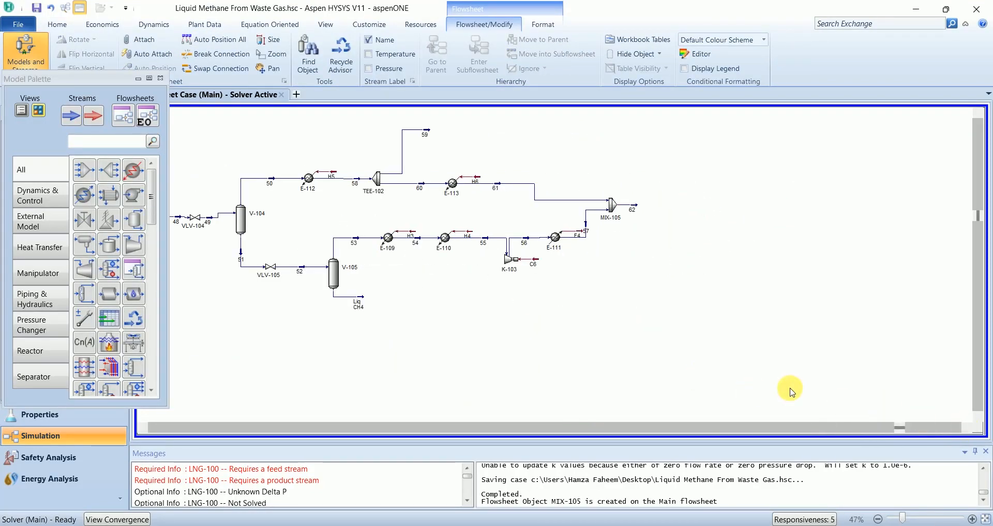
double_click(636, 208)
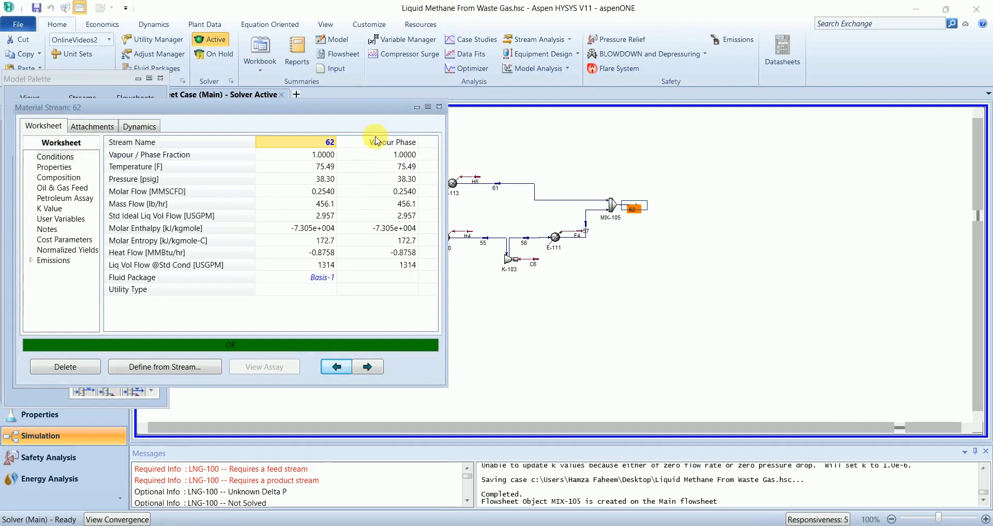
click(439, 107)
- Add a compressor downstream of MIX-105 and connect stream 62 as its inlet
click(132, 243)
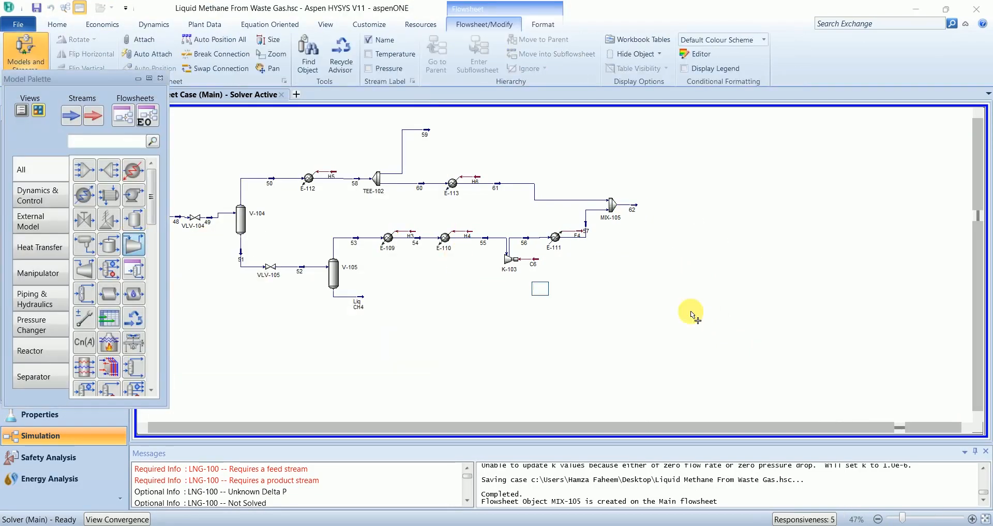
click(661, 235)
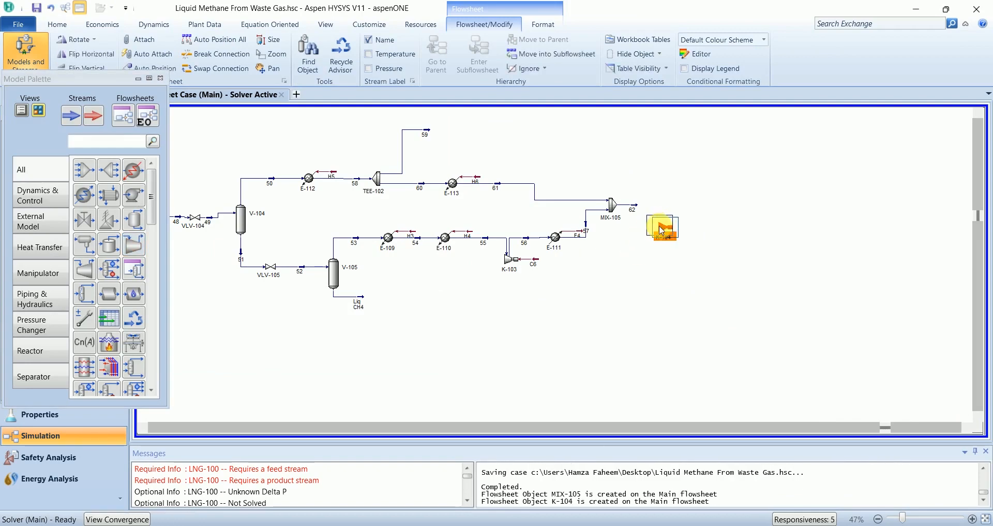
double_click(661, 230)
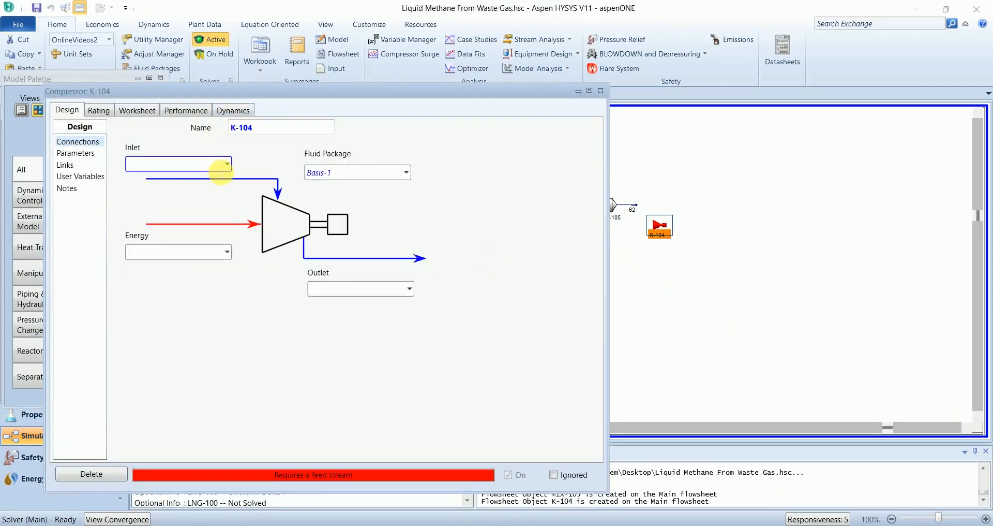
click(229, 167)
click(183, 243)
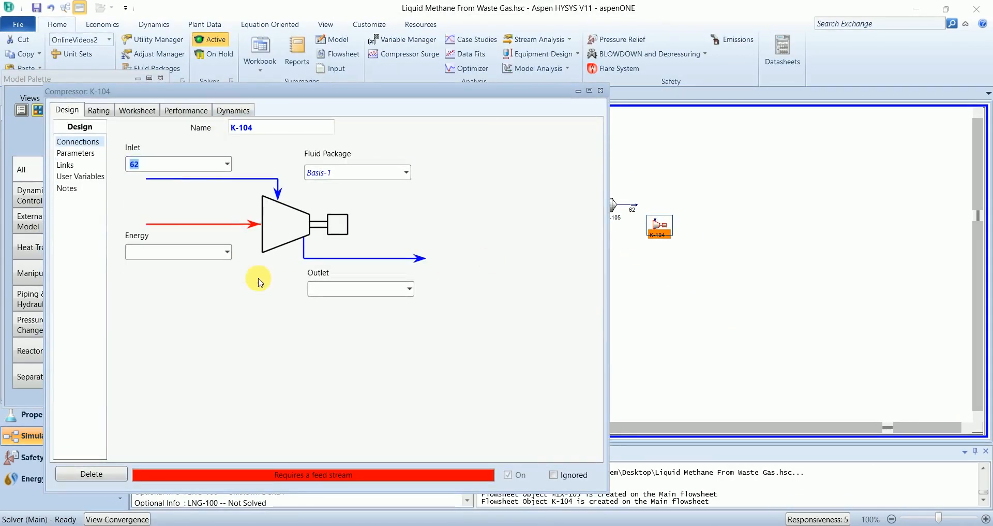
- Connect energy stream C7 and outlet stream 63 to compressor K-104
click(176, 256)
drag(266, 92, 326, 112)
click(223, 274)
text(C7)
key(Return)
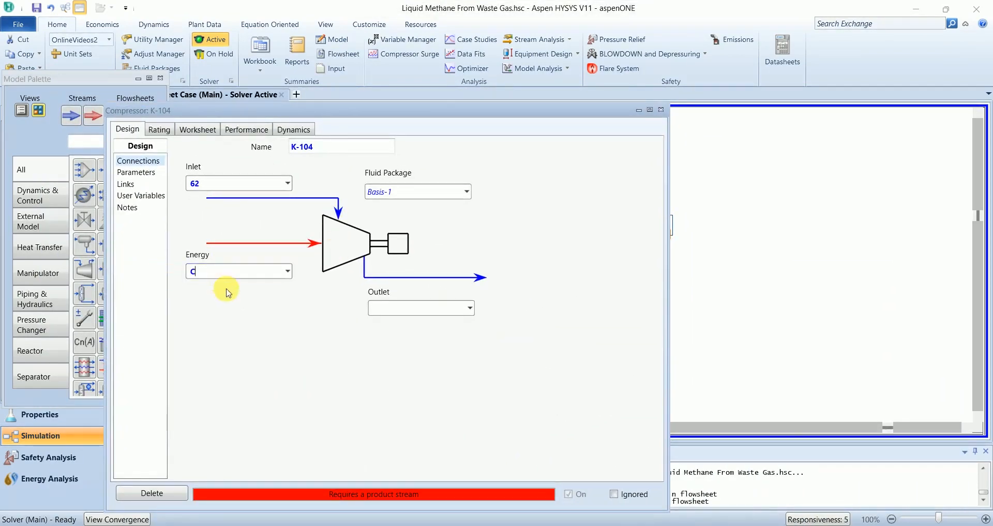
click(425, 313)
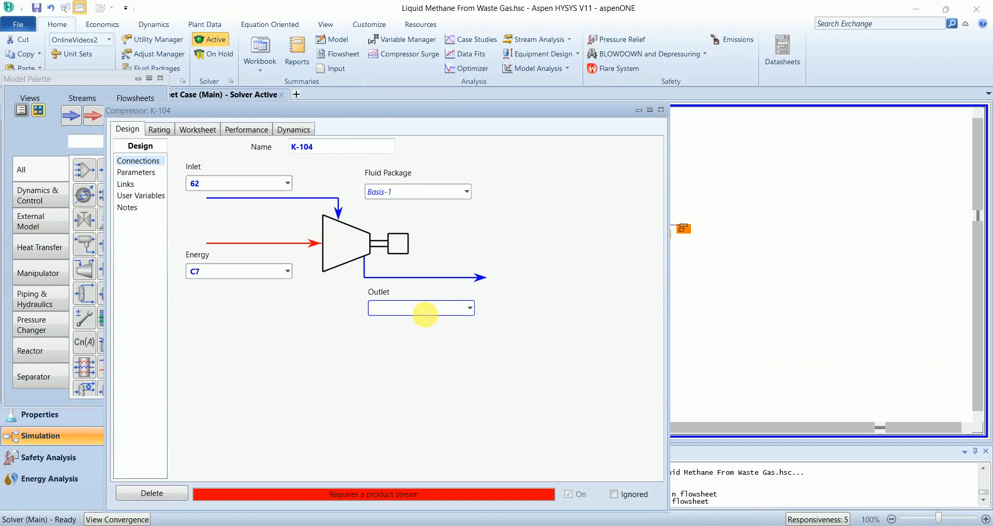
text(6)
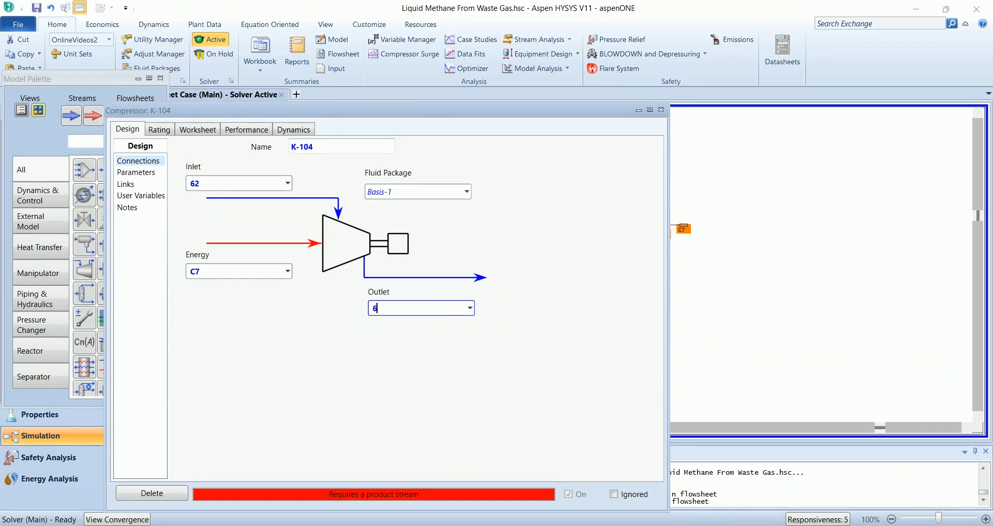
text(3)
key(Return)
- Set the pressure of compressor outlet stream 63 to 180.3 psig and move the stream farther from K-104 on the flowsheet
click(202, 129)
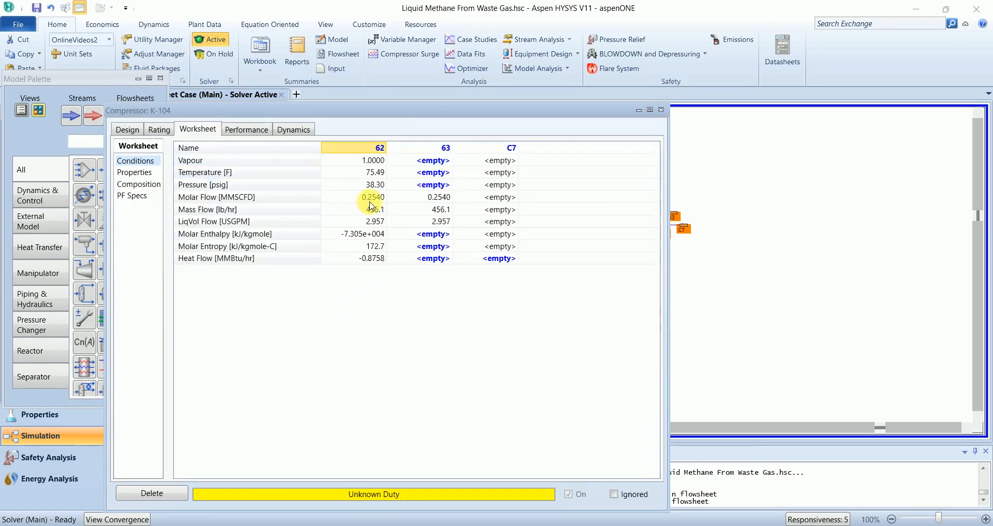
click(429, 186)
text(180.3)
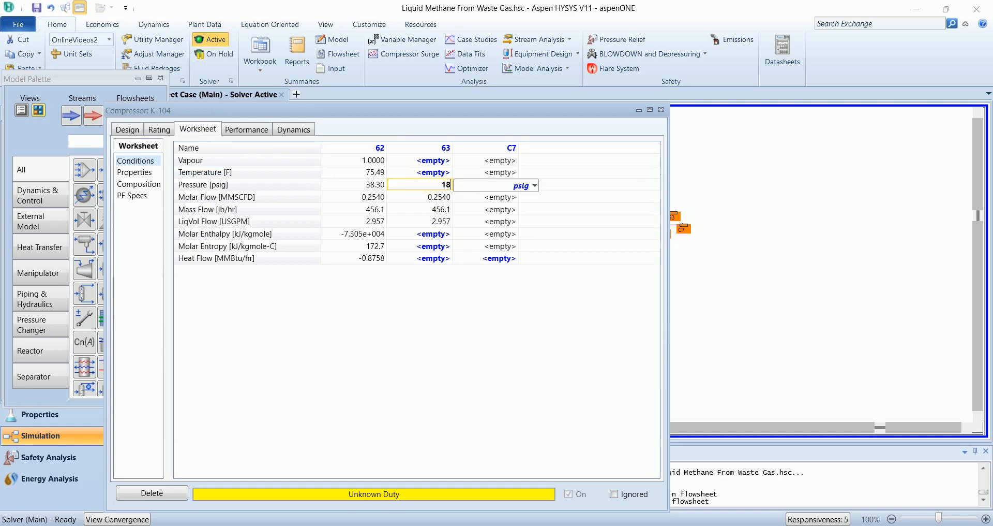
click(664, 112)
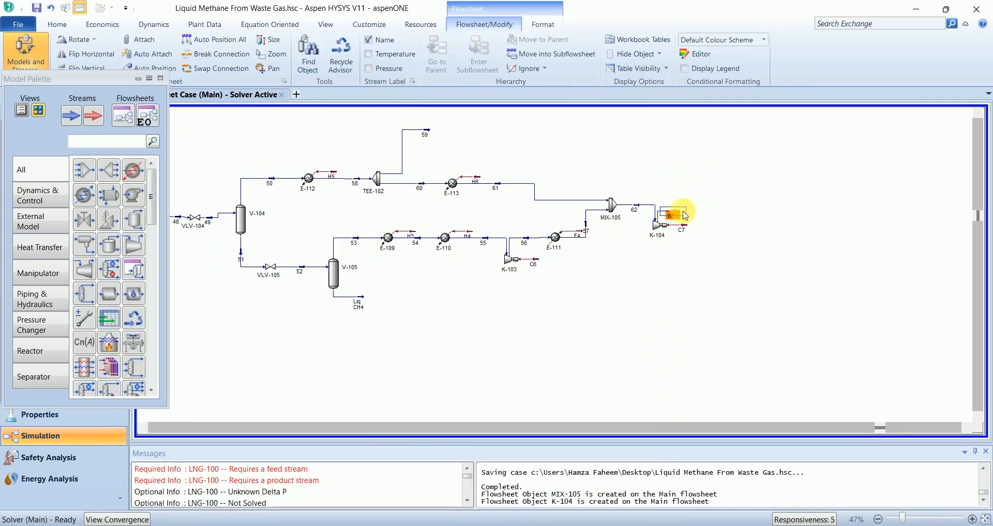
drag(685, 216, 715, 203)
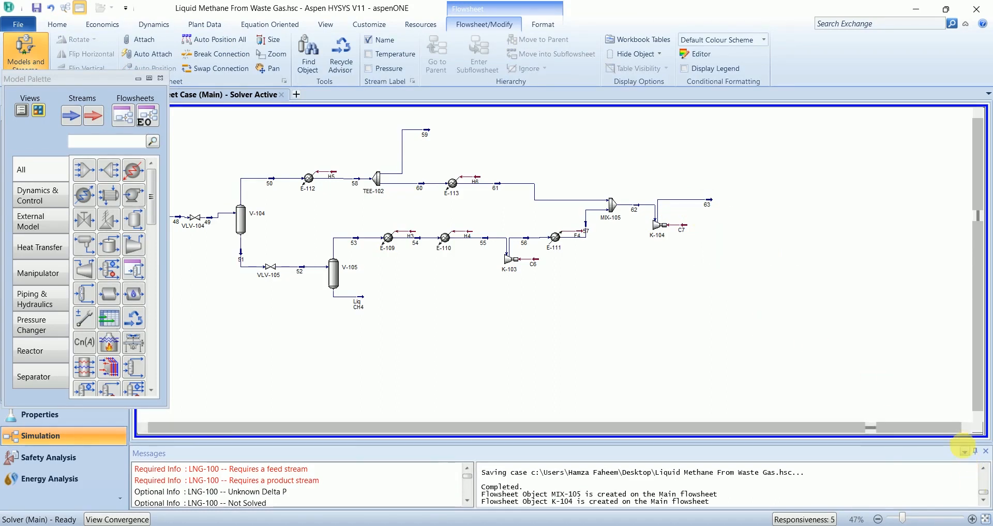
- Add a cooler downstream of K-104 with inlet stream 63, outlet stream 64 and energy stream E5
click(963, 427)
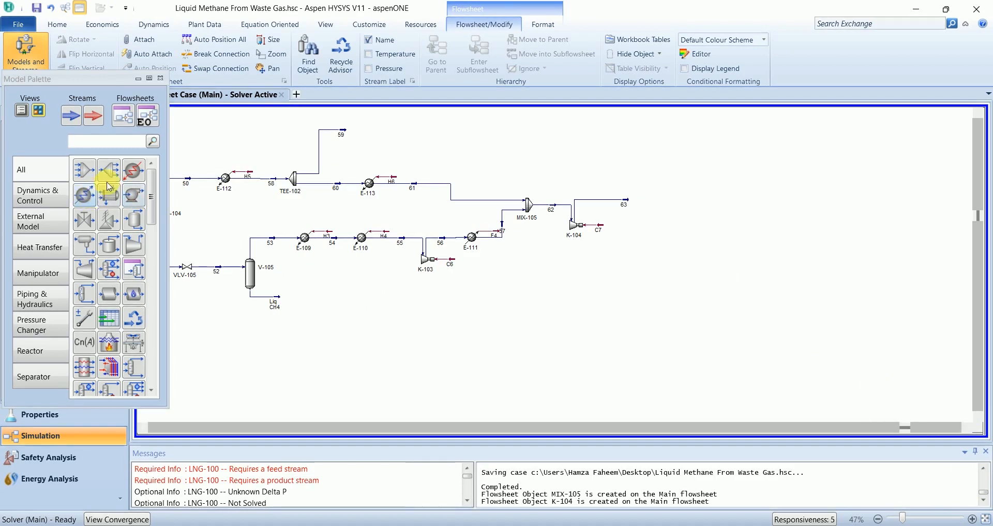
drag(79, 196, 647, 200)
double_click(646, 200)
click(263, 252)
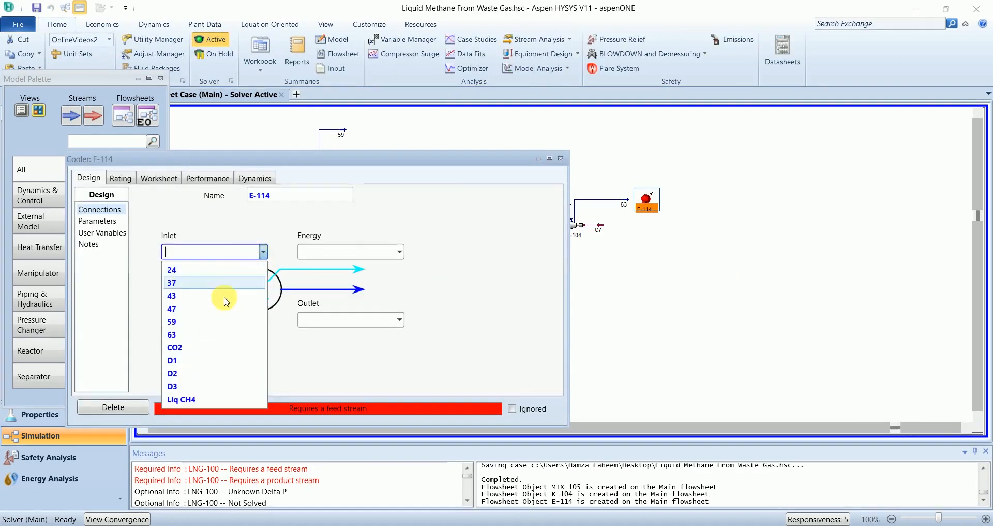
click(209, 335)
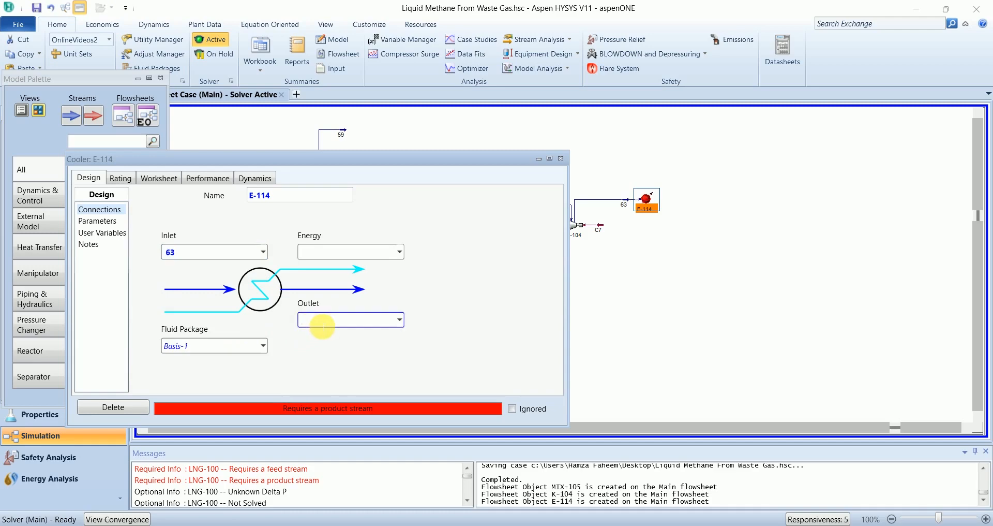
drag(325, 161, 429, 200)
click(483, 298)
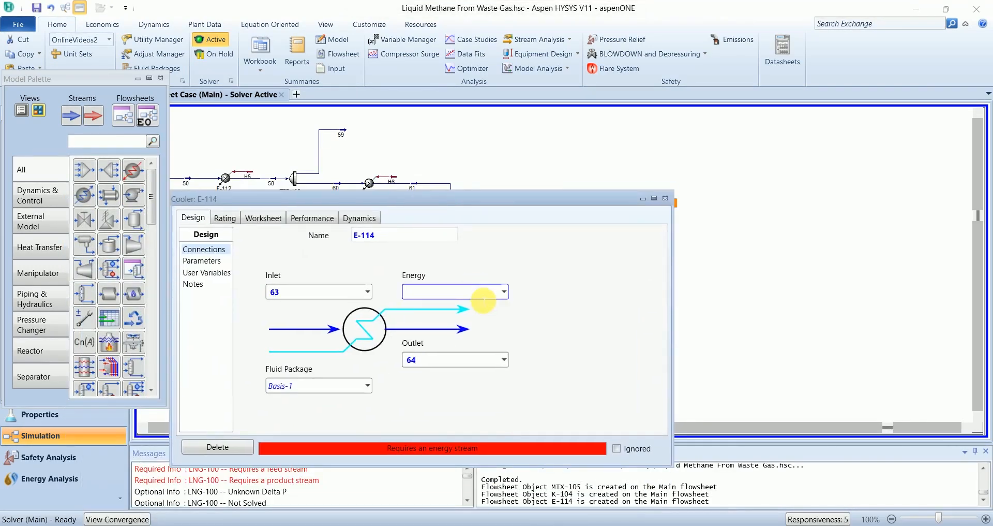
click(459, 294)
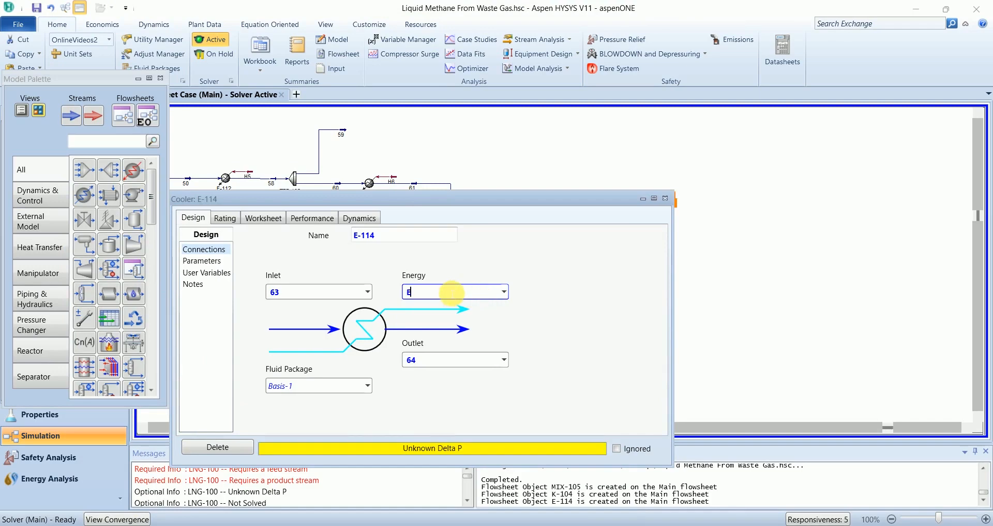
- Set the temperature of cooler outlet stream 64 to 100 F and the pressure drop of E-114 to 5 psi
click(278, 220)
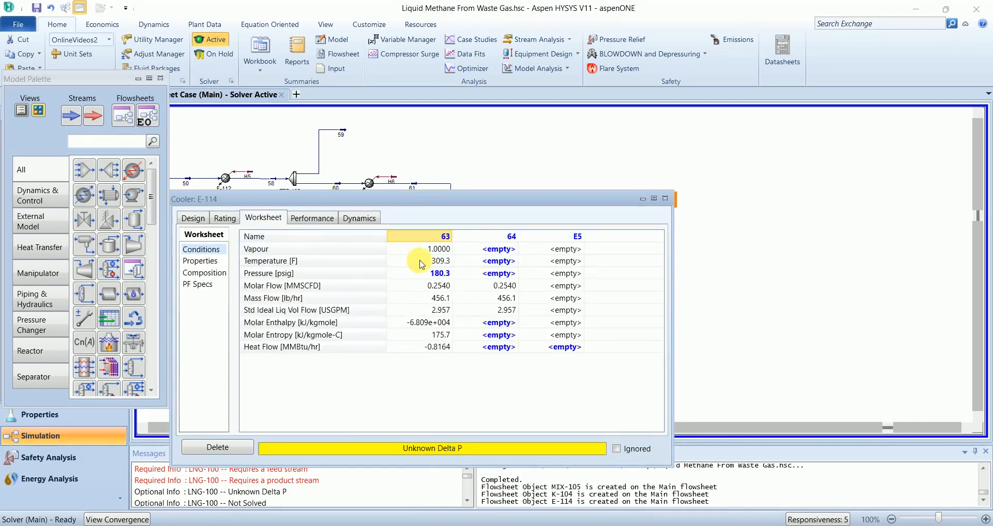
click(499, 266)
text(100)
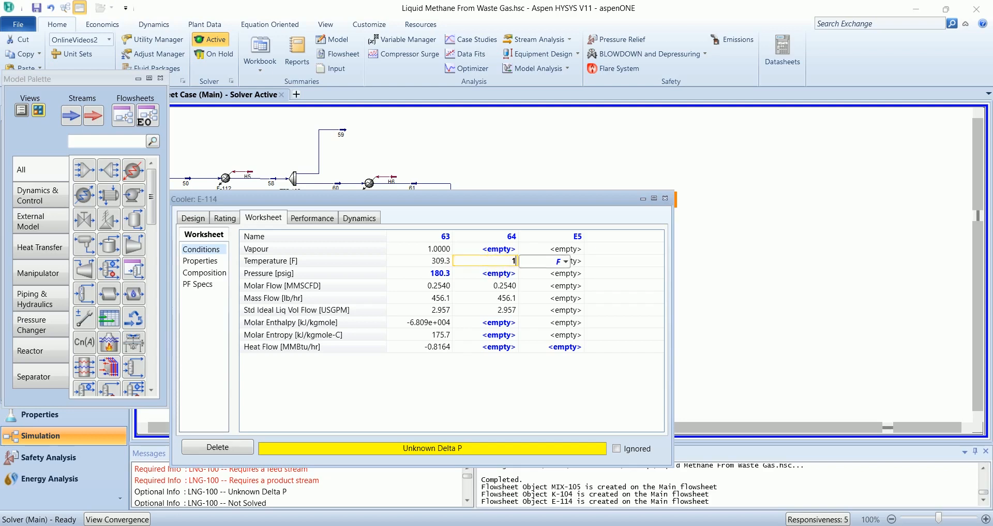
key(Return)
click(200, 220)
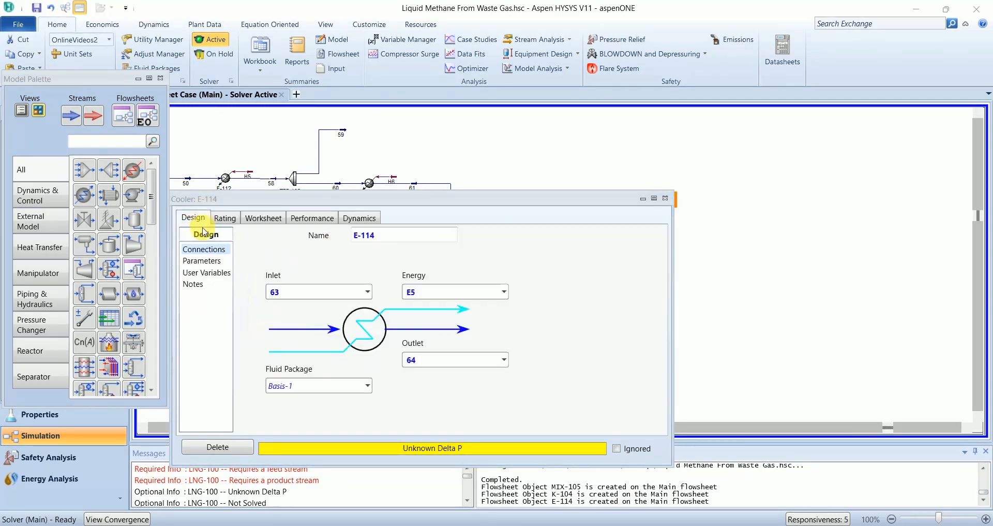
click(202, 260)
key(Return)
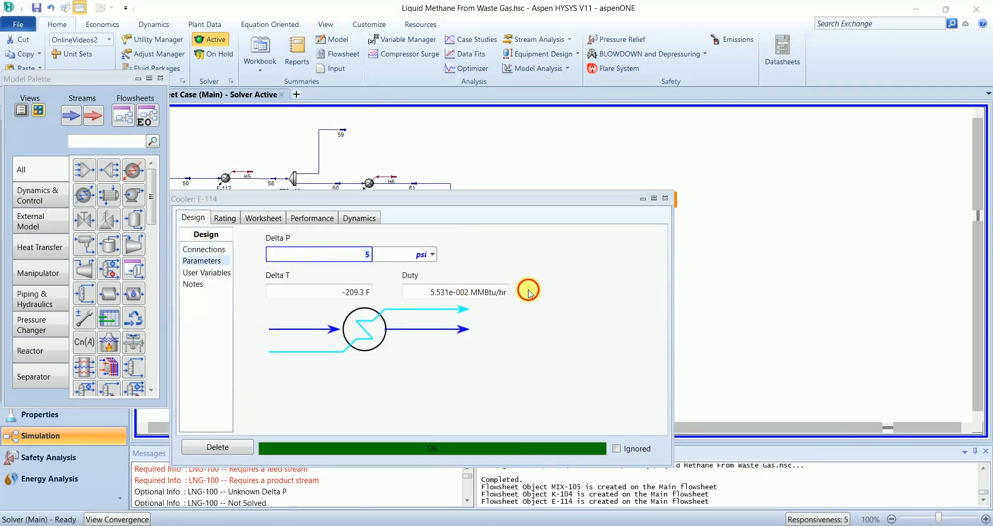
click(665, 198)
- Line up stream 64 with cooler E-114 and move energy stream E5 closer to the cooler
drag(671, 200, 696, 193)
key(Delete)
key(Return)
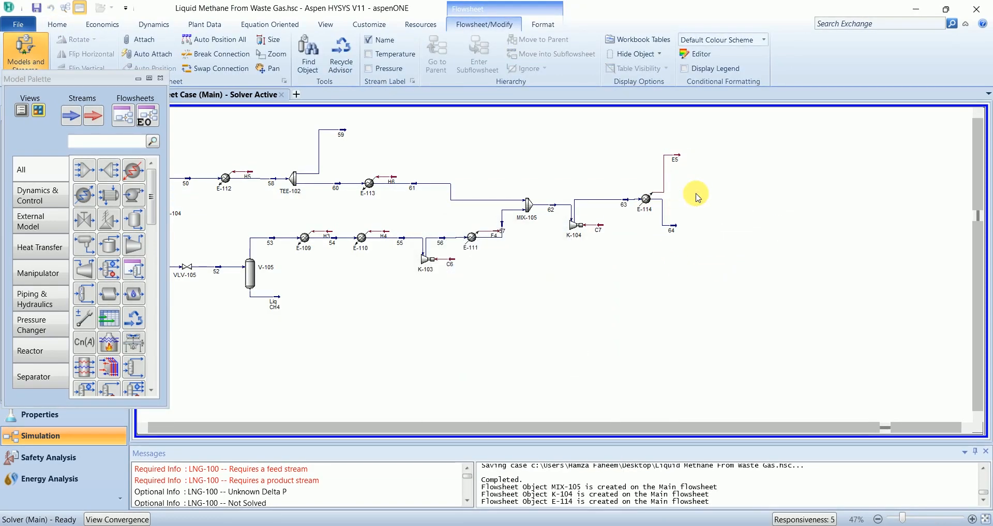
drag(671, 227, 685, 200)
drag(680, 156, 669, 182)
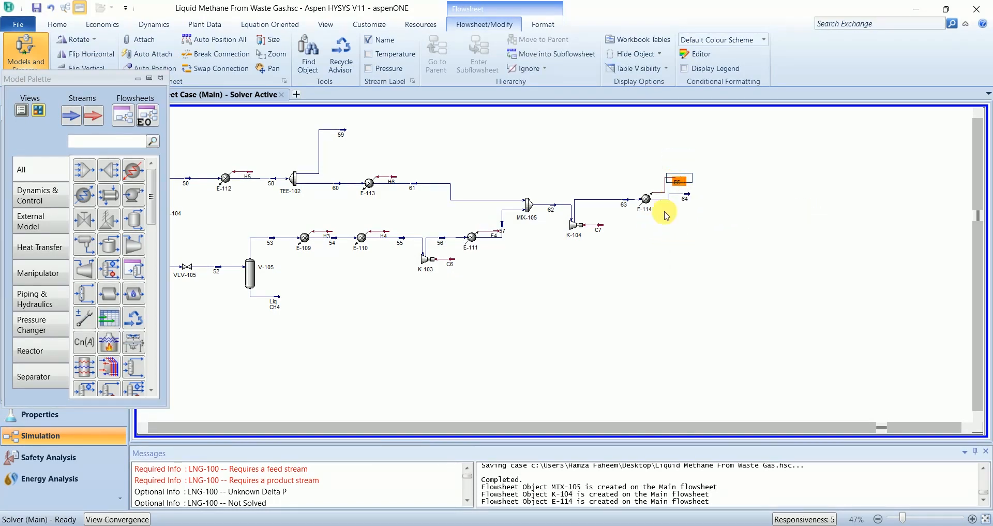
click(664, 264)
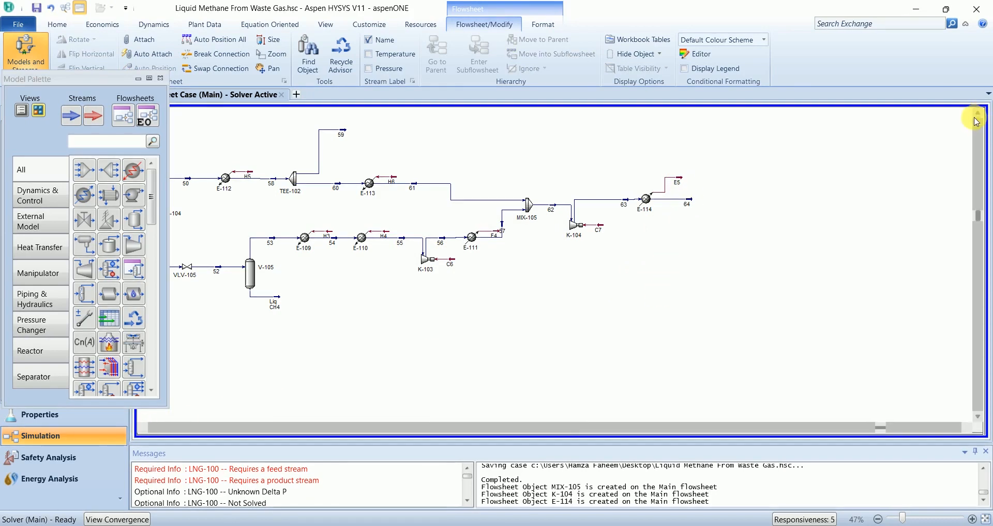
- Add a valve downstream of TEE-102 with inlet stream 59 and outlet stream 65
scroll(980, 119, up, 2)
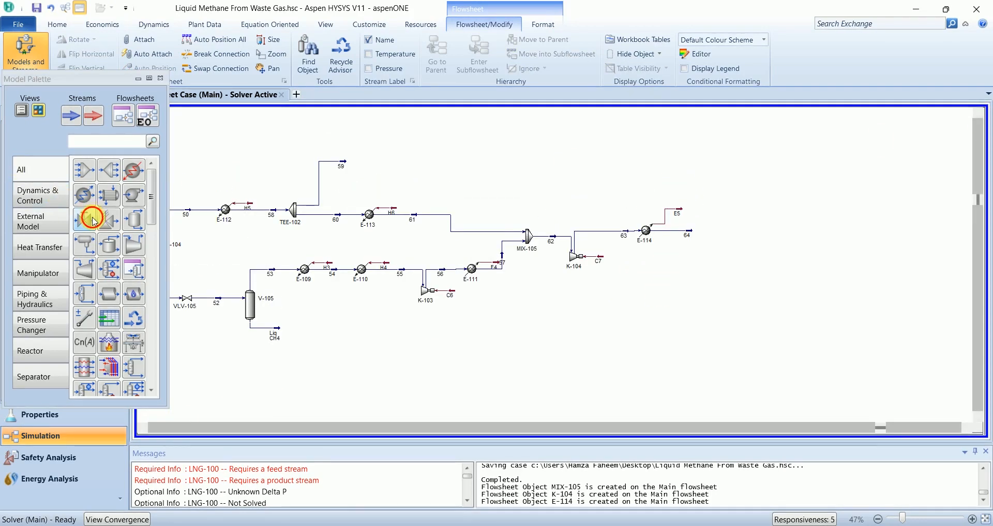
click(360, 167)
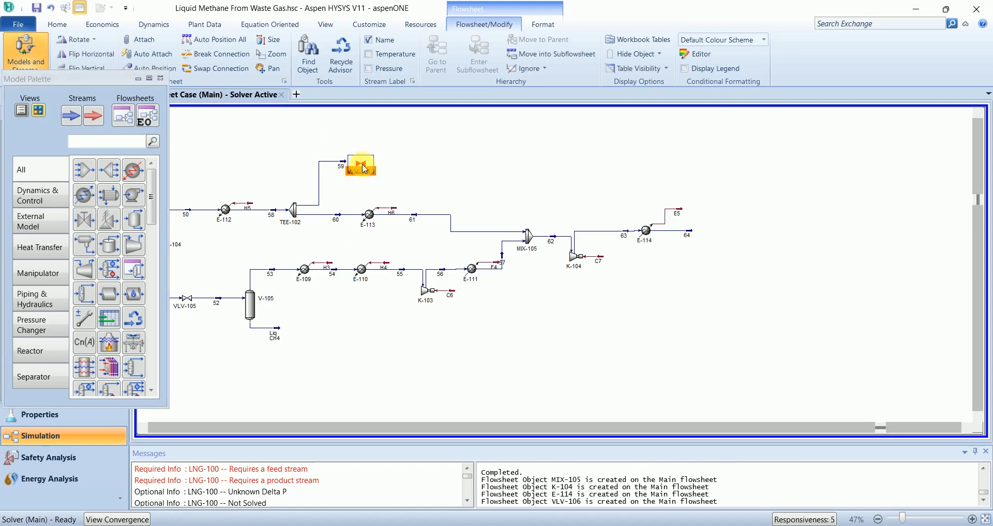
double_click(364, 168)
click(275, 320)
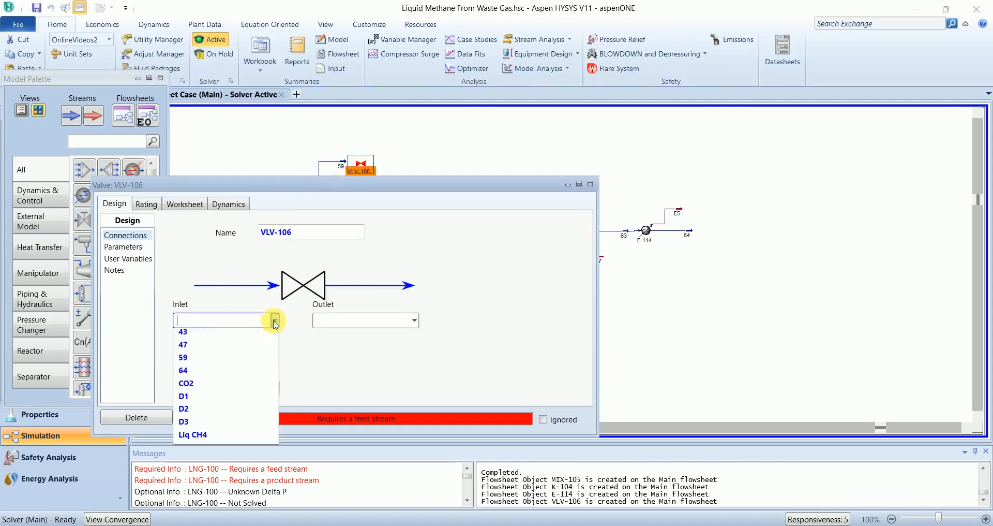
click(207, 391)
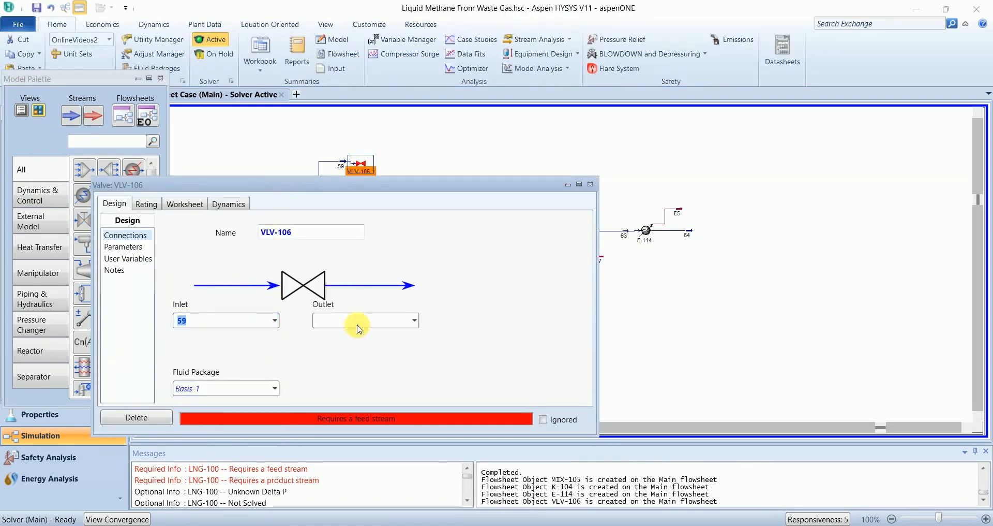
click(361, 328)
text(65)
key(Return)
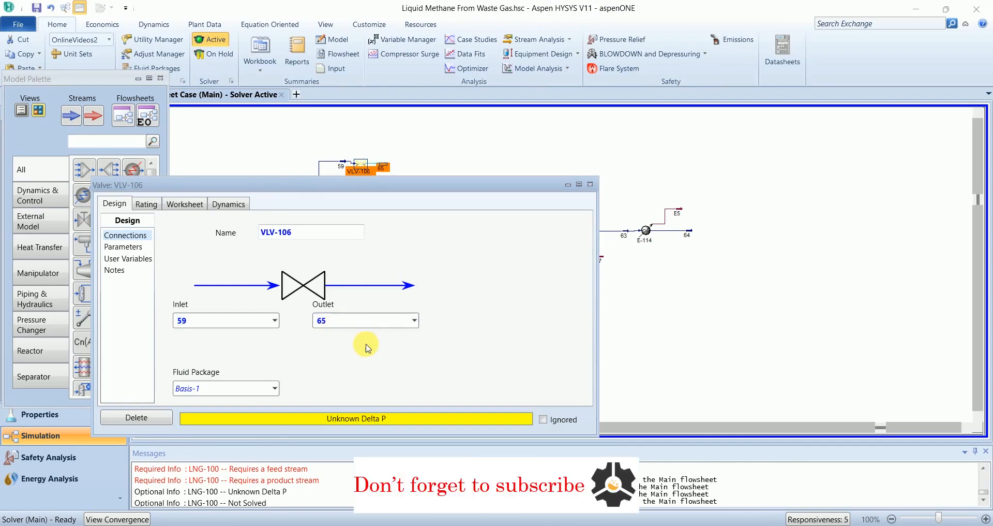
- Try to set the pressure of valve outlet stream 65 to 185.3 psig
click(134, 252)
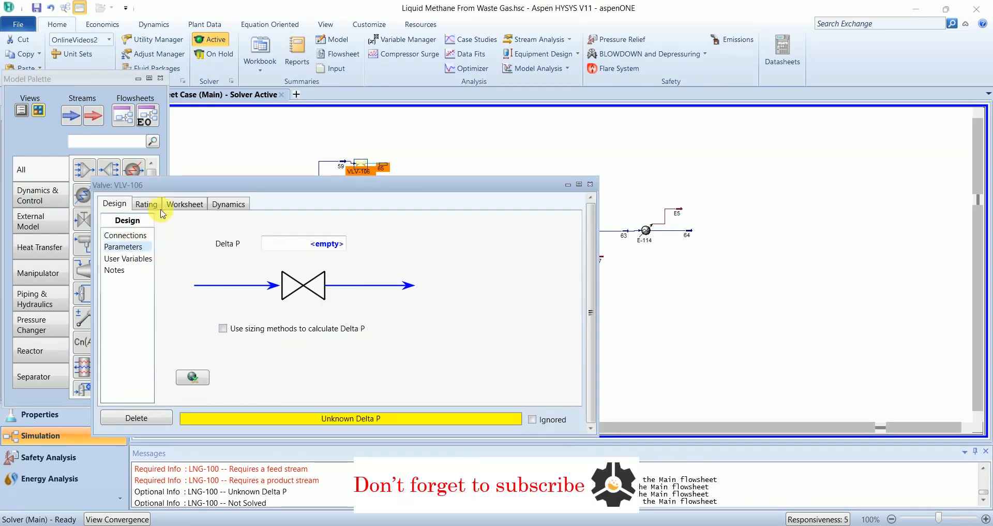
click(184, 204)
click(381, 259)
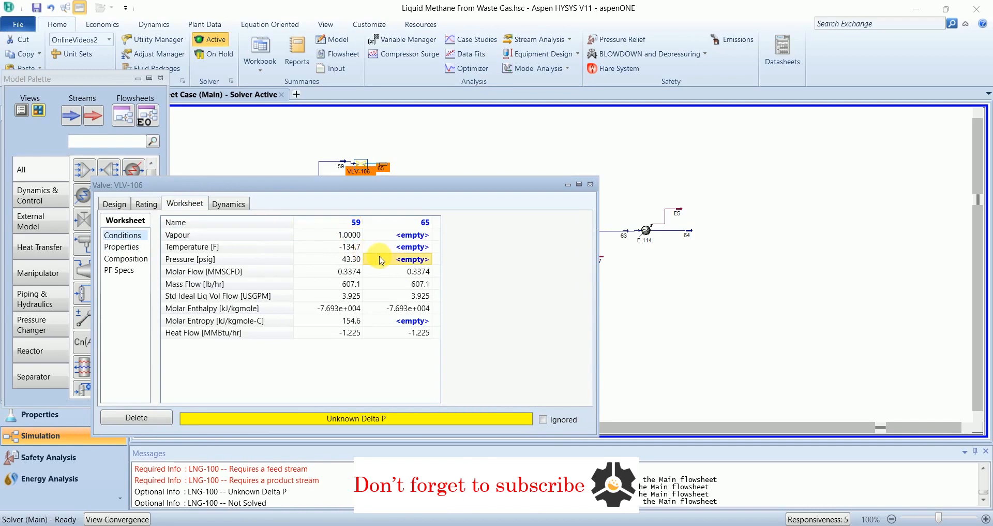
text(185.3)
key(Return)
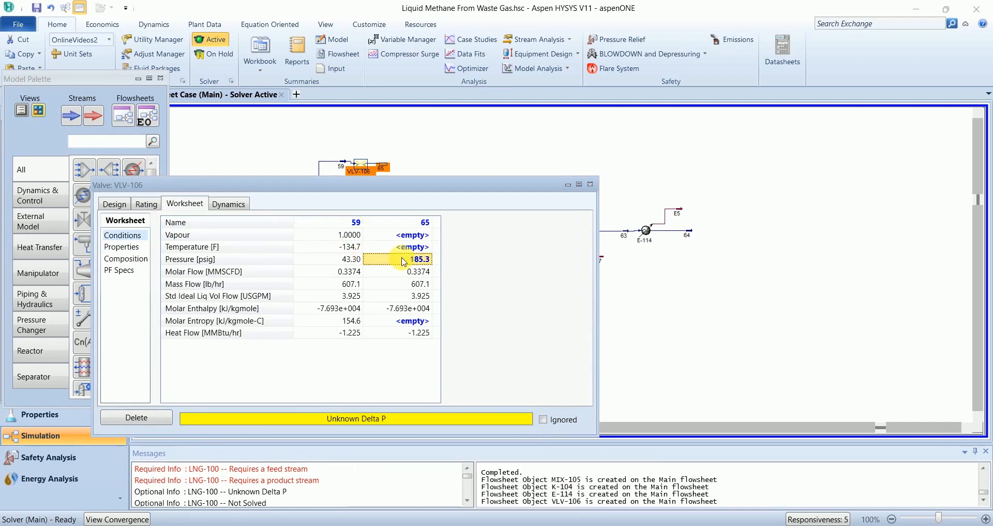
drag(385, 186, 697, 174)
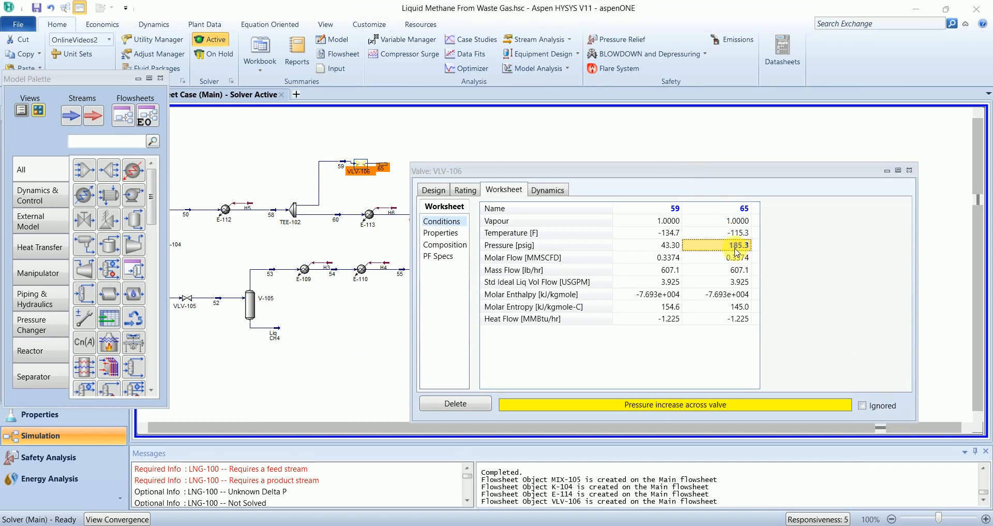
key(Delete)
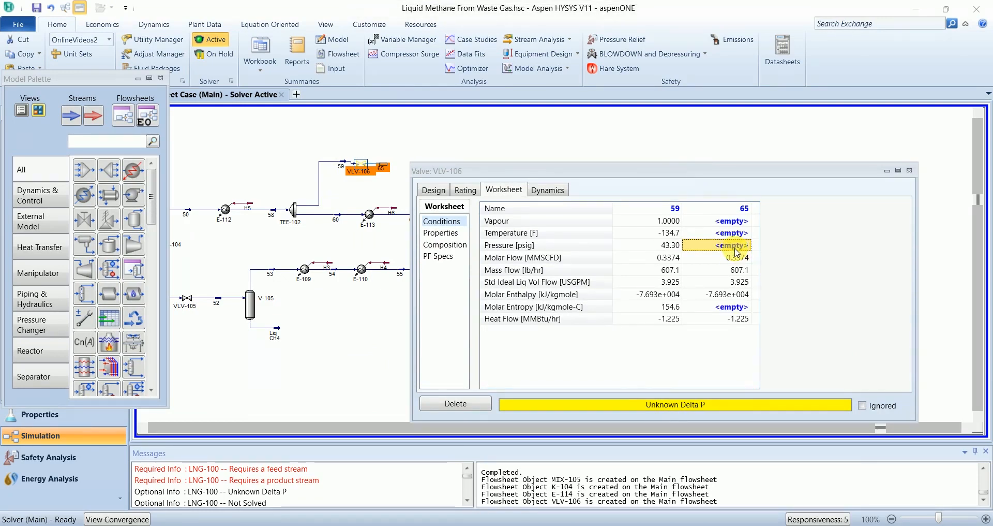
- Delete valve VLV-106 and its outlet stream 65 from the end of split stream 59
click(273, 216)
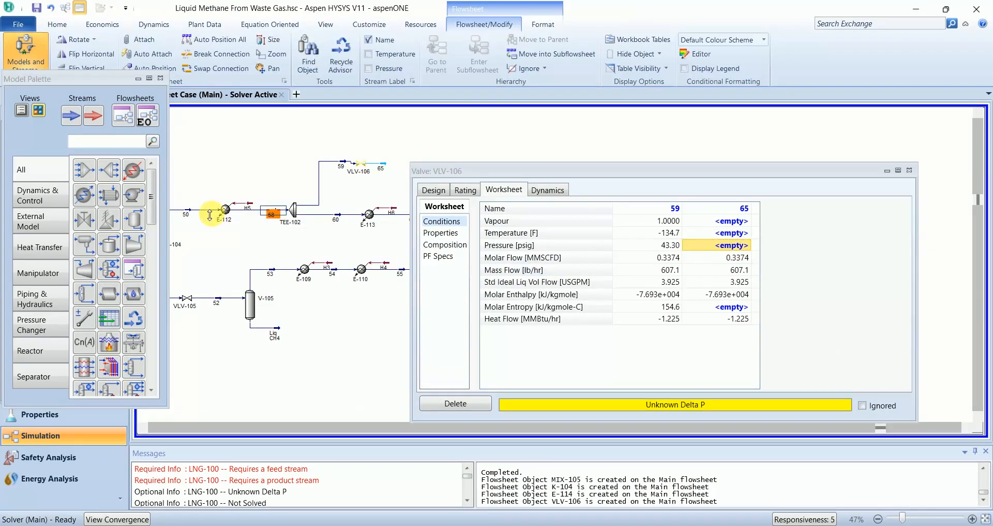
click(189, 216)
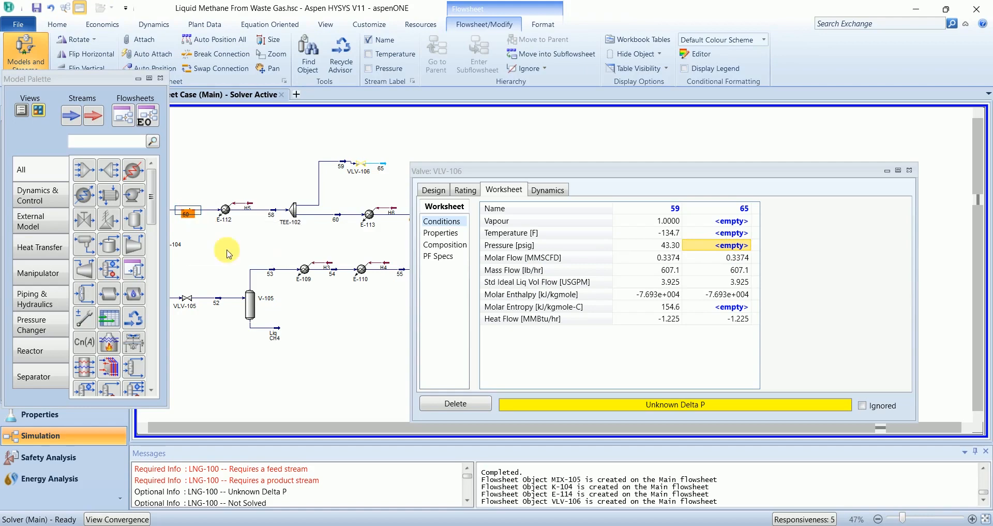
click(910, 171)
click(140, 429)
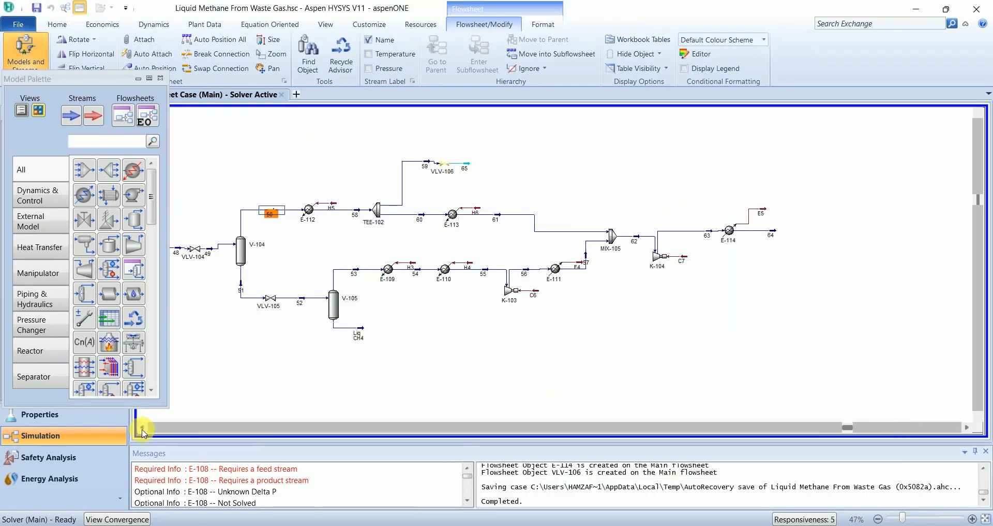
click(142, 429)
click(531, 168)
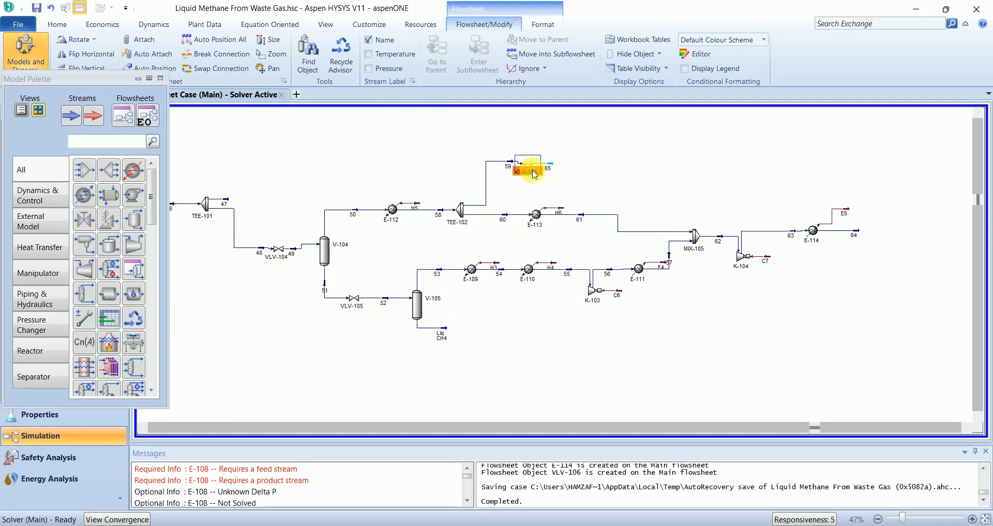
key(Delete)
key(Return)
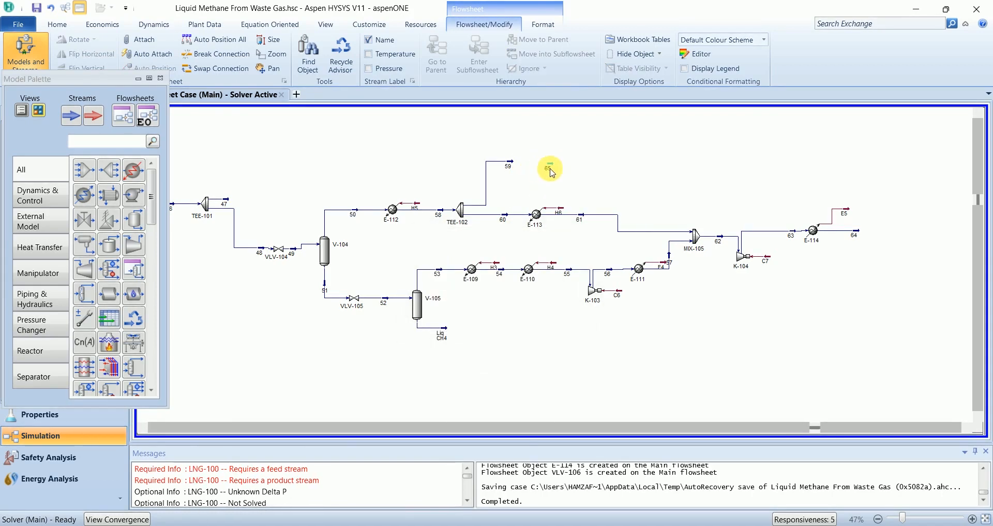
click(551, 167)
key(Delete)
key(Return)
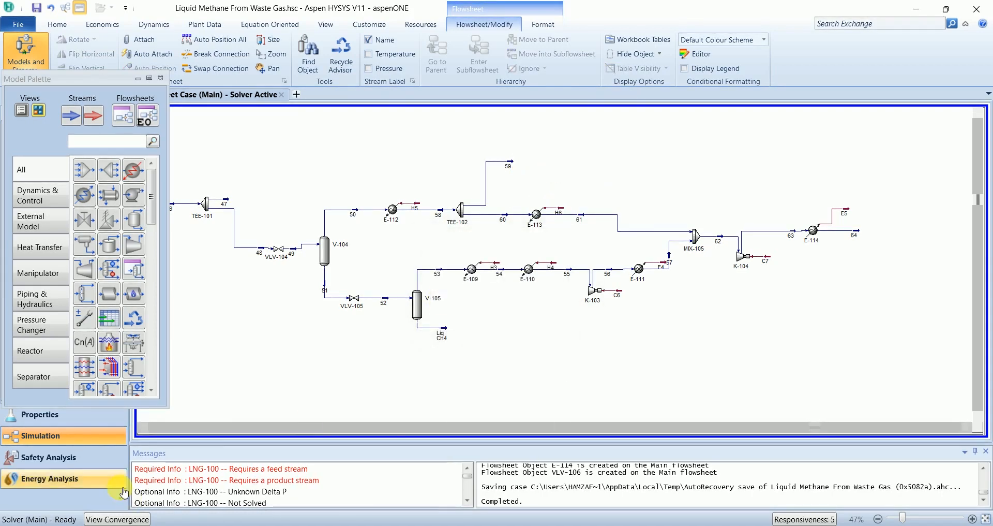
- Move split stream 47 higher above TEE-101 on the flowsheet
click(140, 429)
click(141, 429)
mouse_move(396, 204)
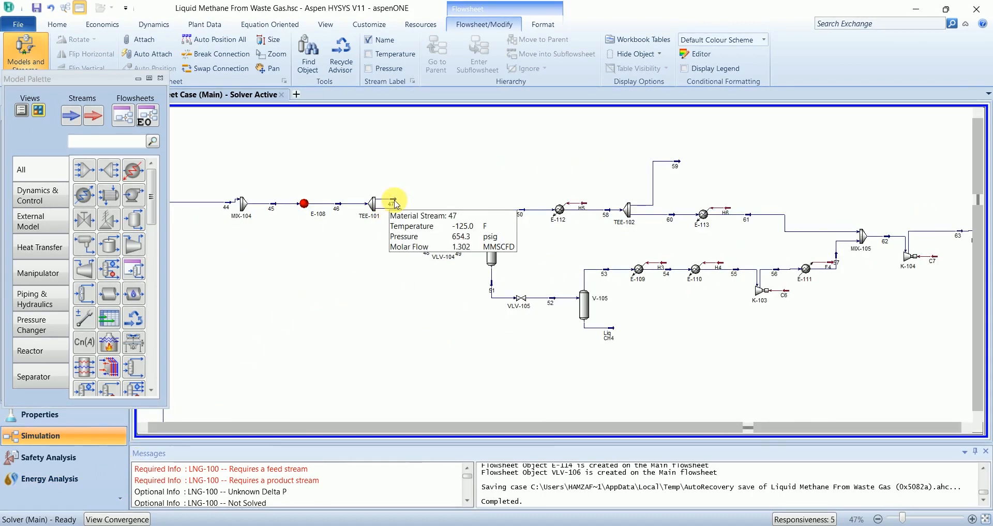
drag(396, 204, 396, 169)
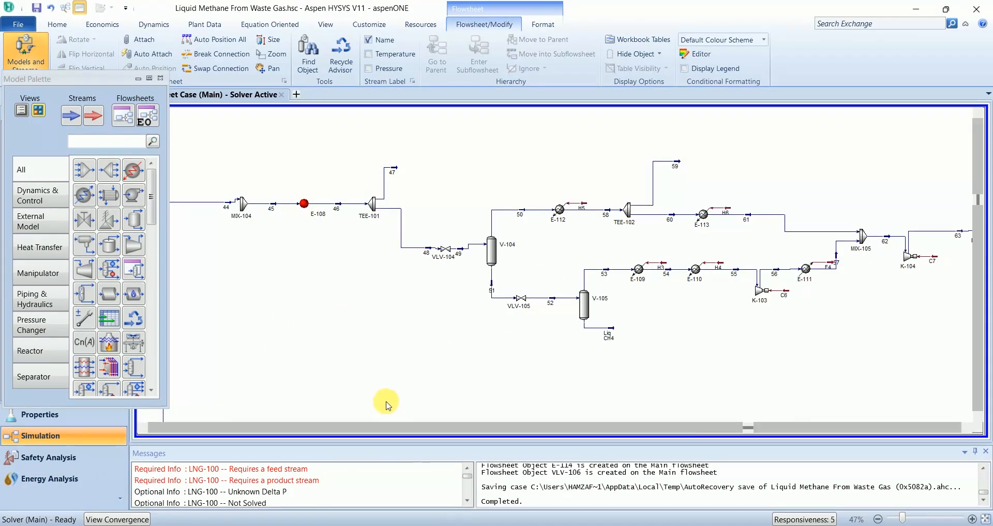
- Add a valve downstream of TEE-101 with inlet stream 47 and outlet stream 65
click(90, 215)
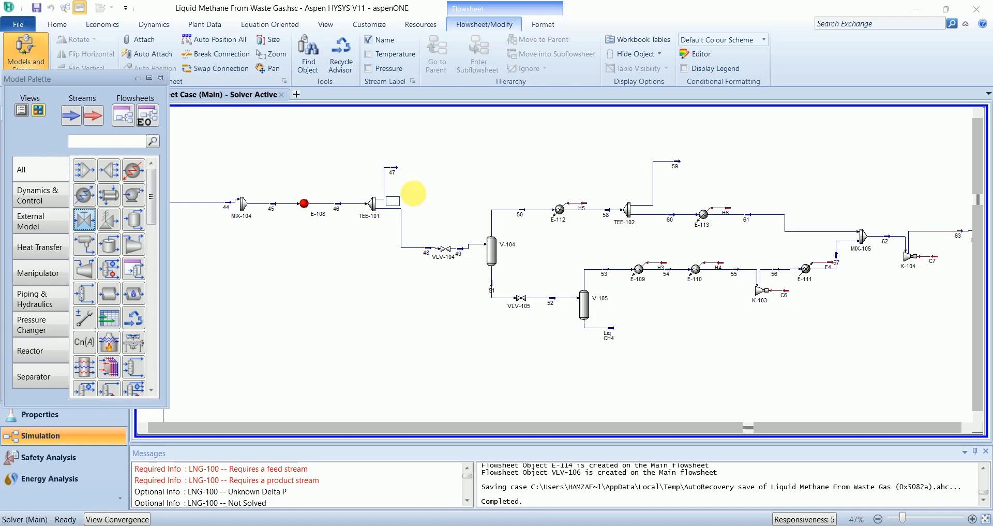
click(412, 152)
double_click(412, 152)
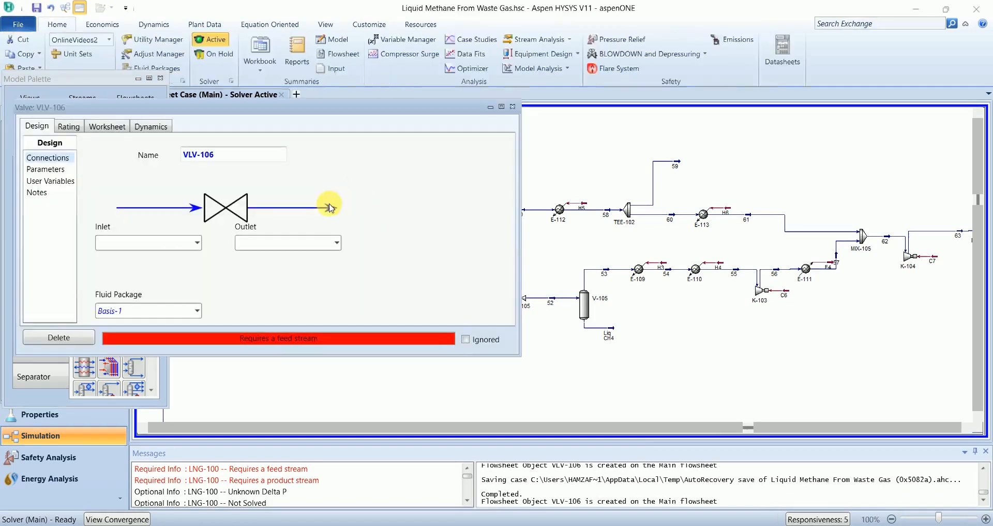
click(197, 246)
click(152, 292)
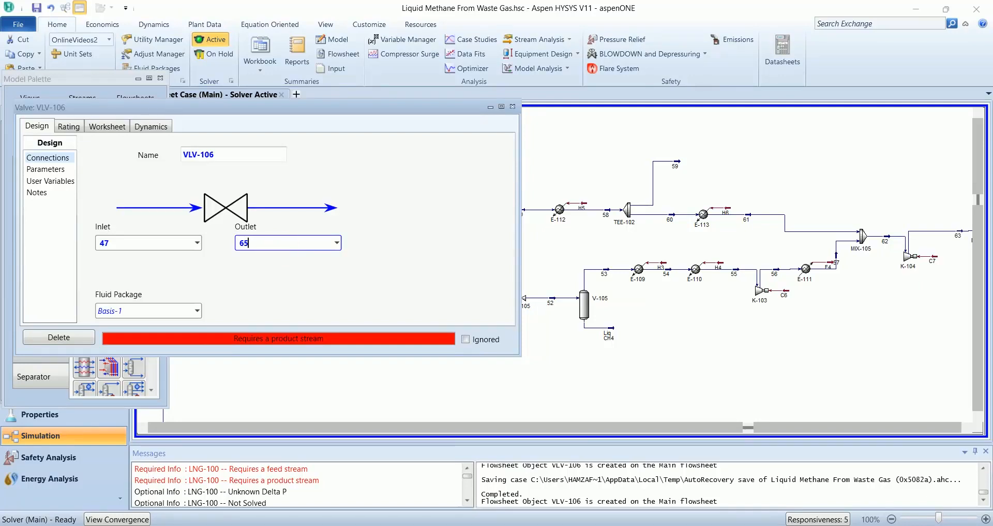
text(65)
key(Return)
- Set the pressure of valve outlet stream 65 to 185.3 psig
click(107, 126)
click(321, 182)
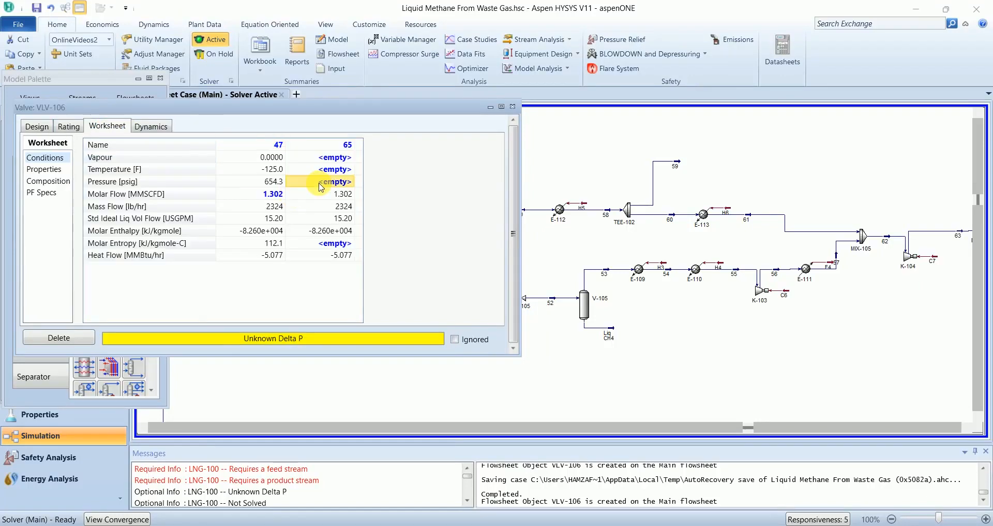
text(185.3)
key(Return)
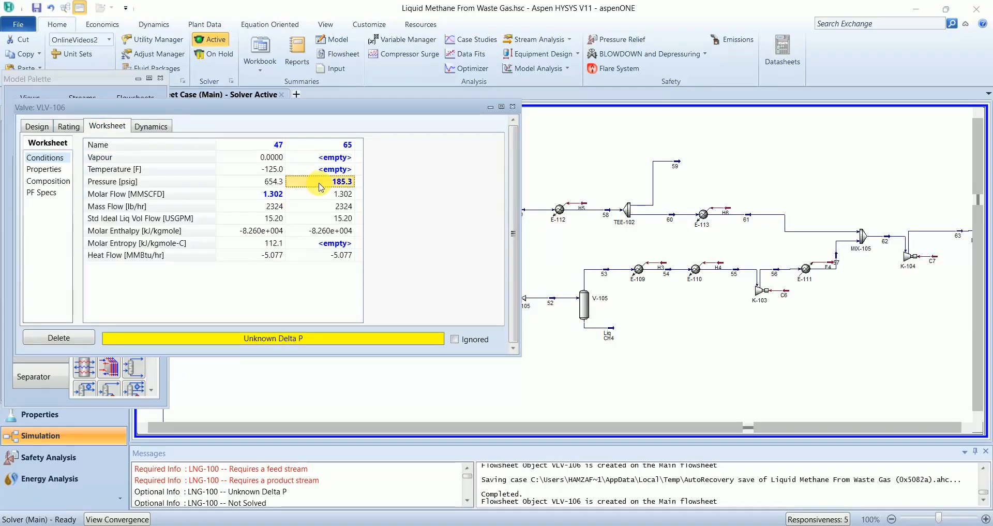
click(513, 107)
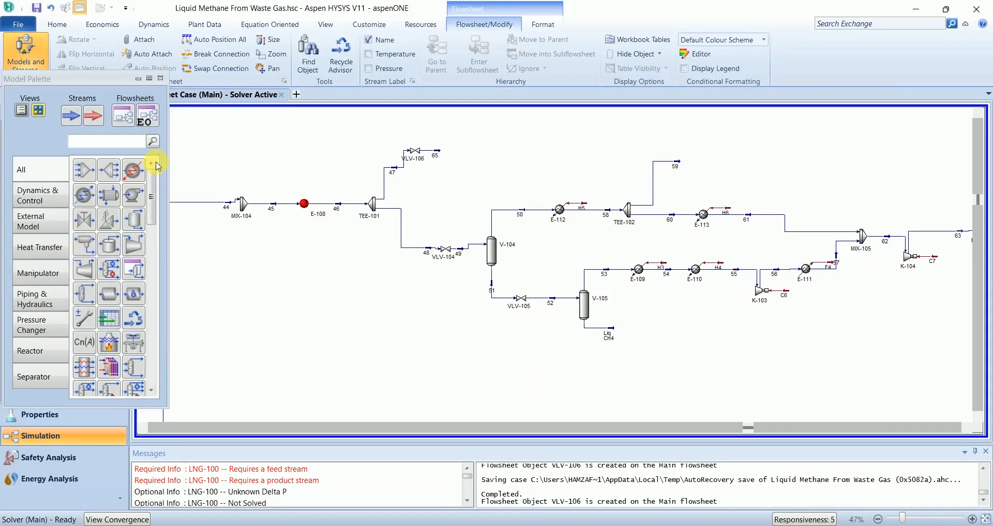
- Place two heaters downstream of valve VLV-106 and move the first one next to stream 65
click(133, 169)
click(473, 143)
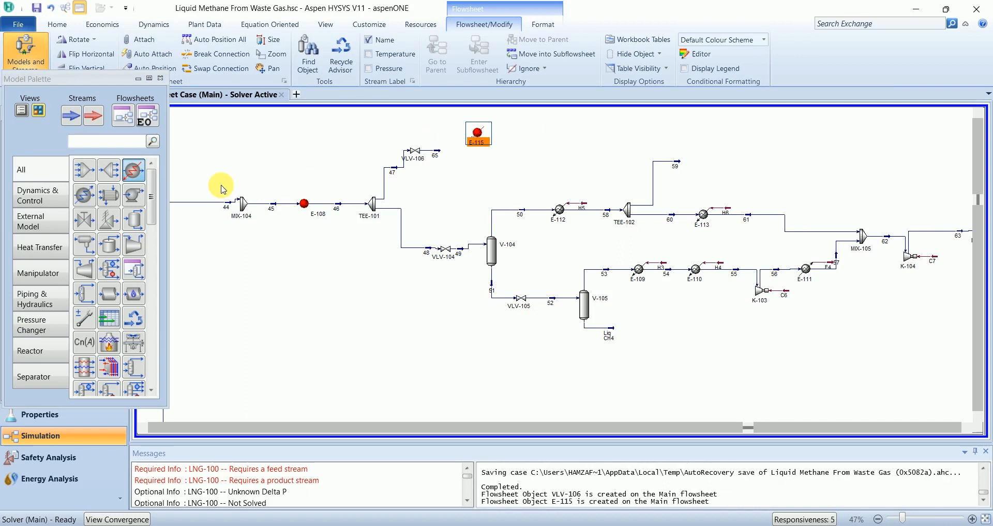
click(133, 170)
click(554, 144)
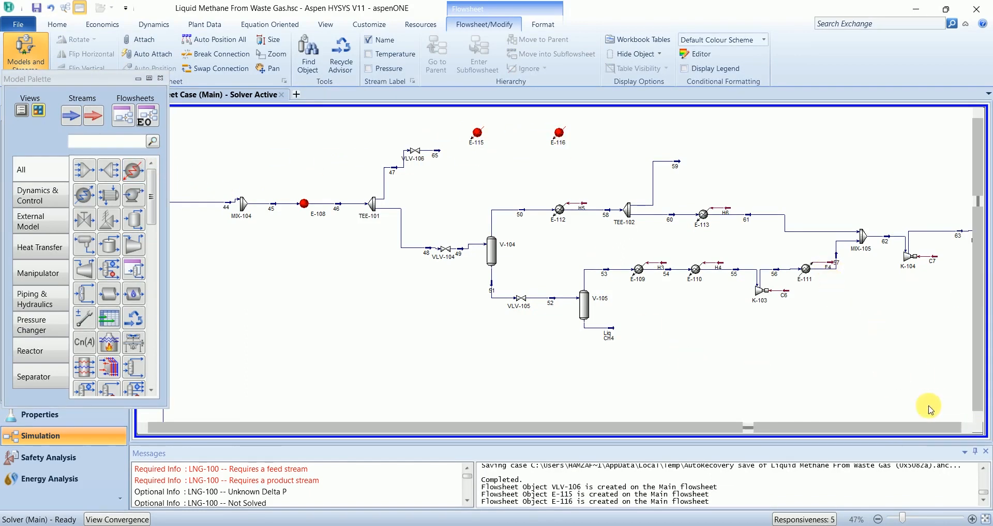
click(968, 428)
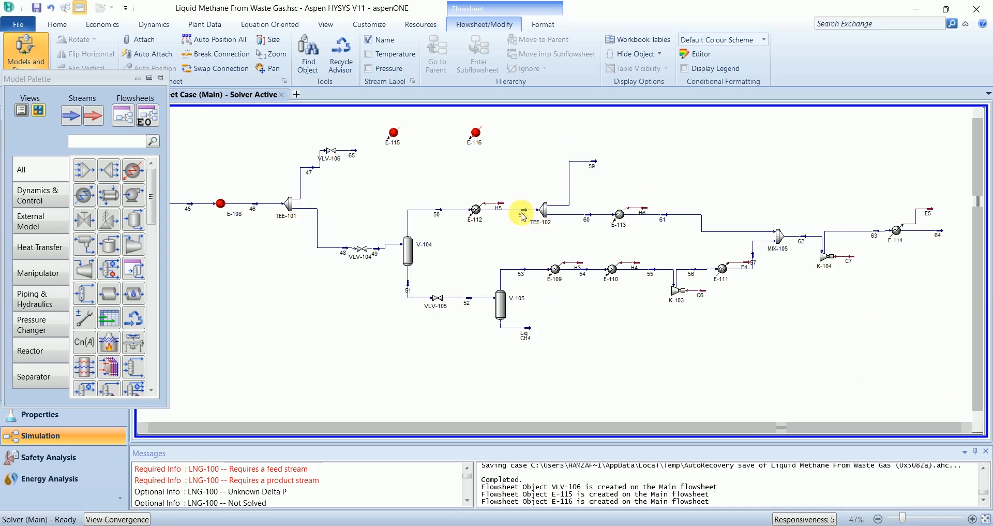
drag(399, 137, 380, 150)
- Connect heater E-115 with inlet stream 65, outlet stream 66 and energy stream H7
double_click(376, 154)
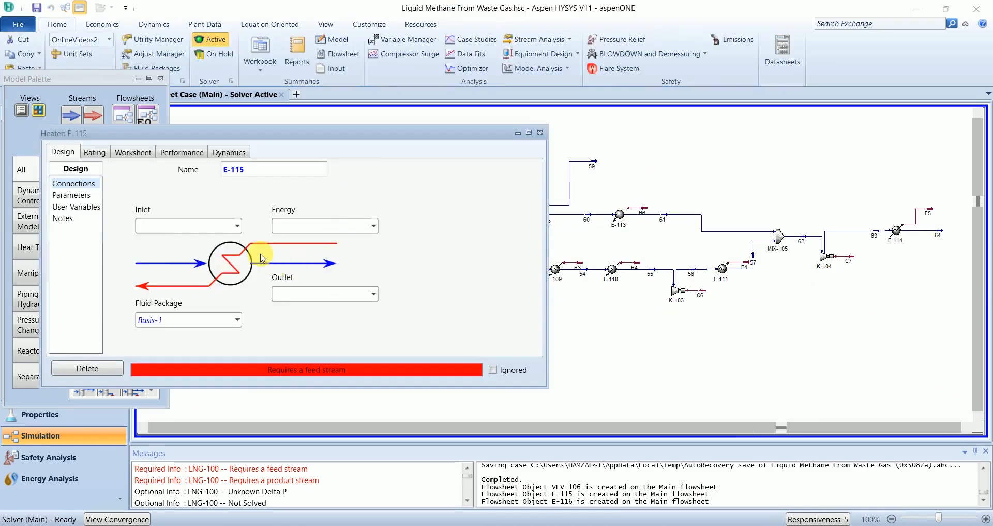
click(233, 227)
click(188, 308)
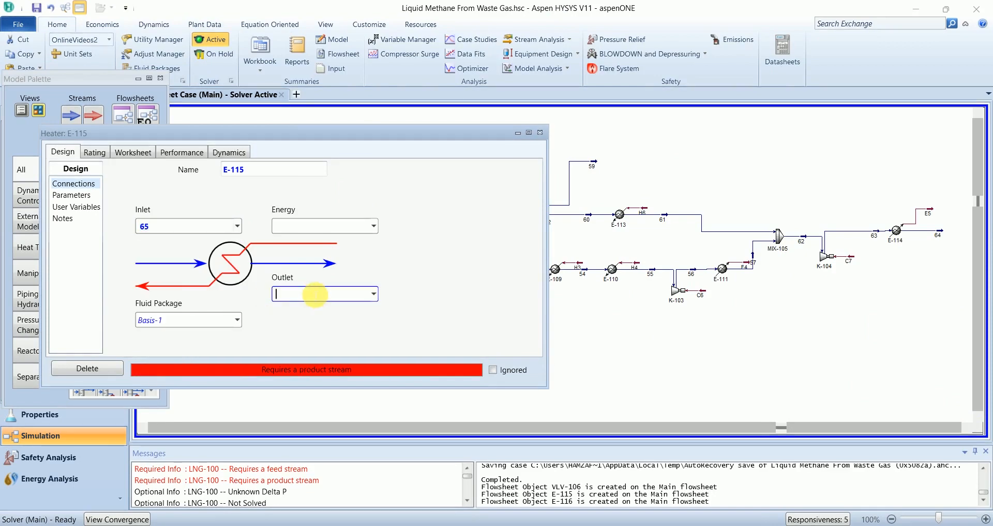
key(Return)
click(313, 228)
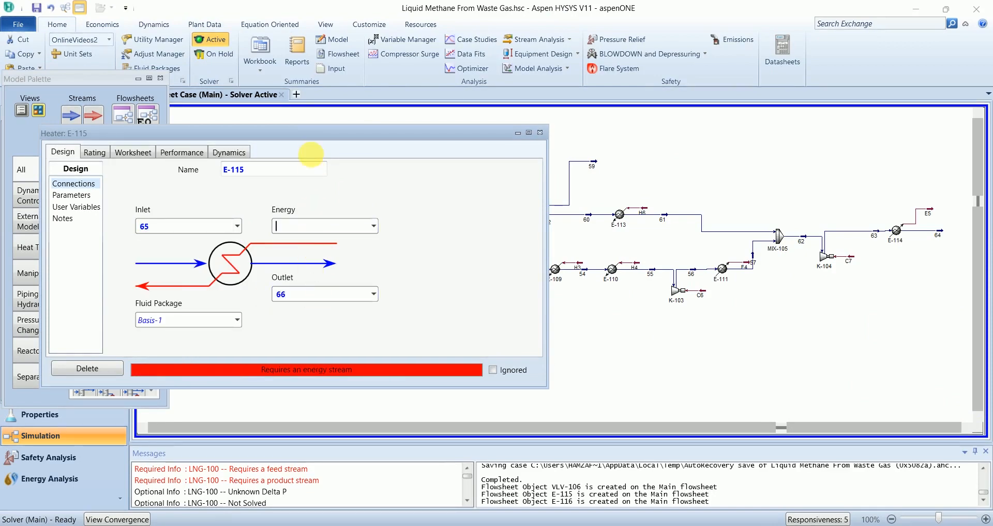
drag(318, 139, 338, 162)
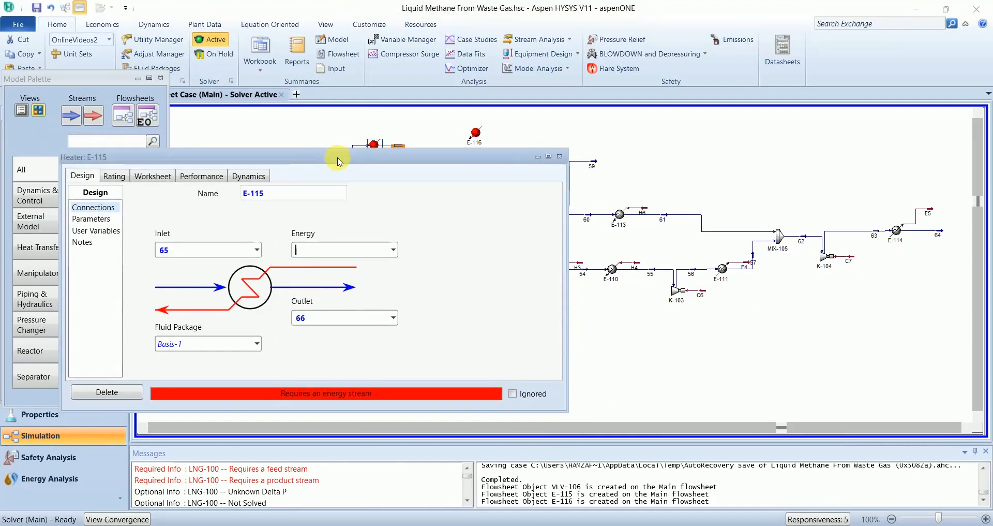
text(H8)
text(7)
key(Return)
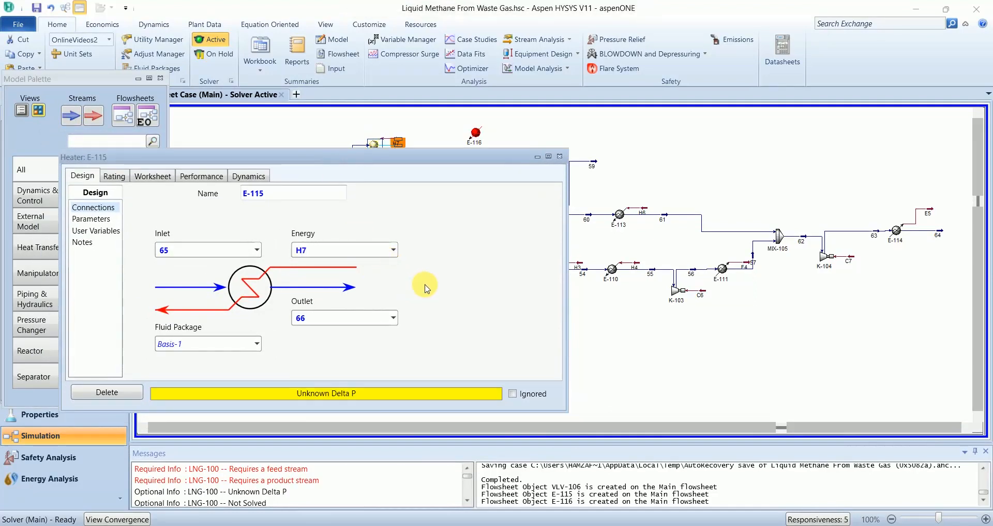
- Set the temperature of heater outlet stream 66 to -134.7 F and the pressure drop of E-115 to 5 psi
click(170, 185)
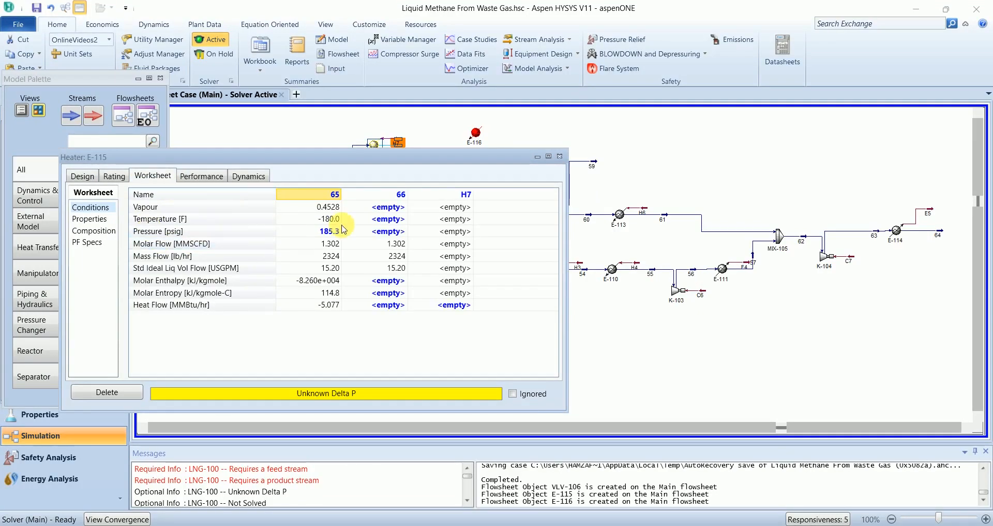
click(385, 221)
text(-134.)
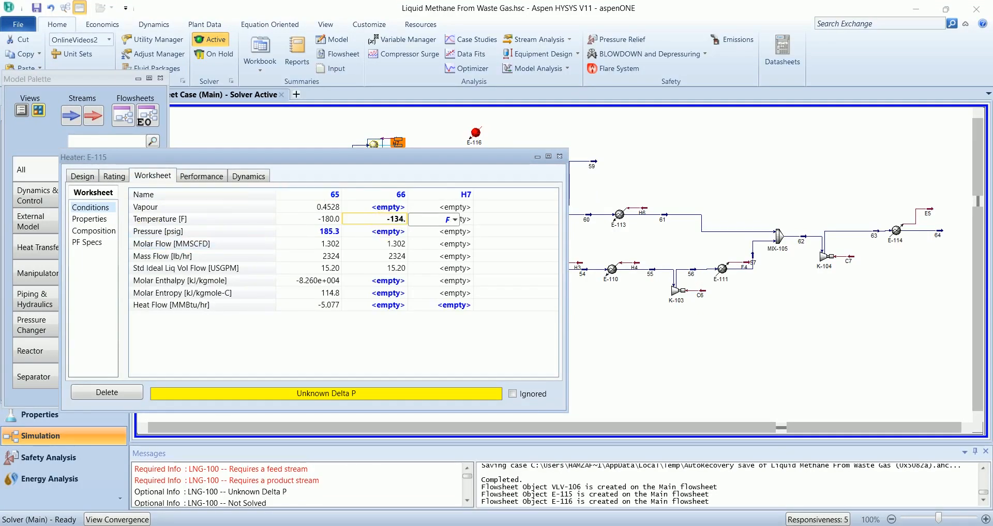
text(7)
key(Return)
click(82, 176)
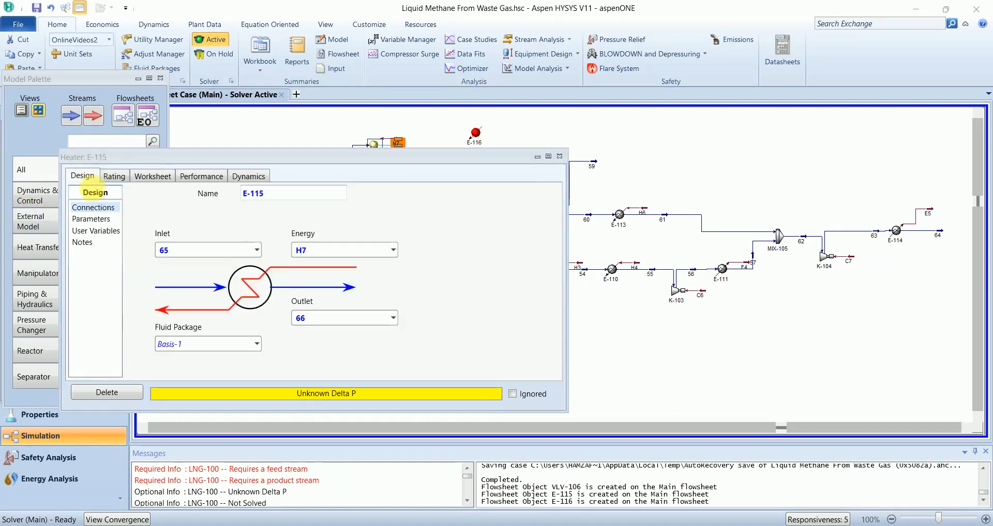
click(90, 218)
click(220, 211)
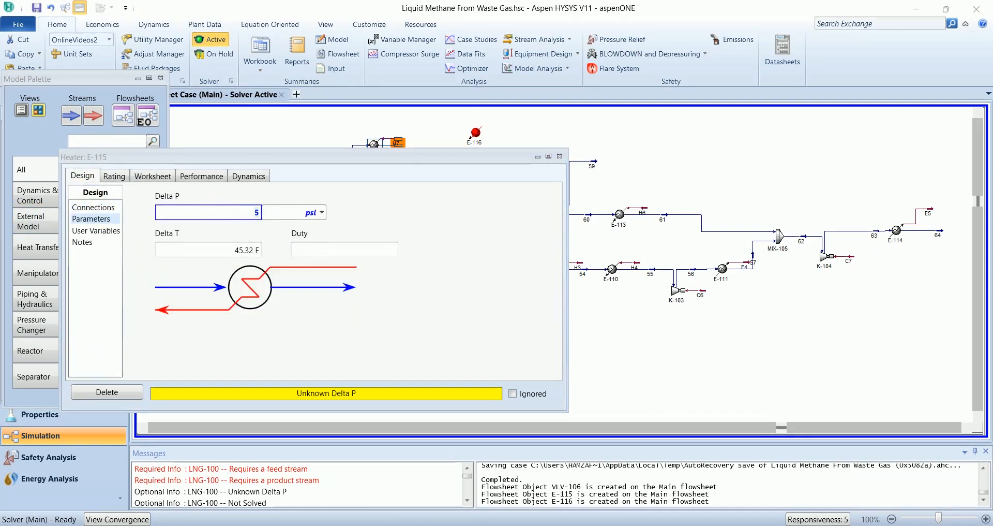
text(5)
key(Return)
click(560, 156)
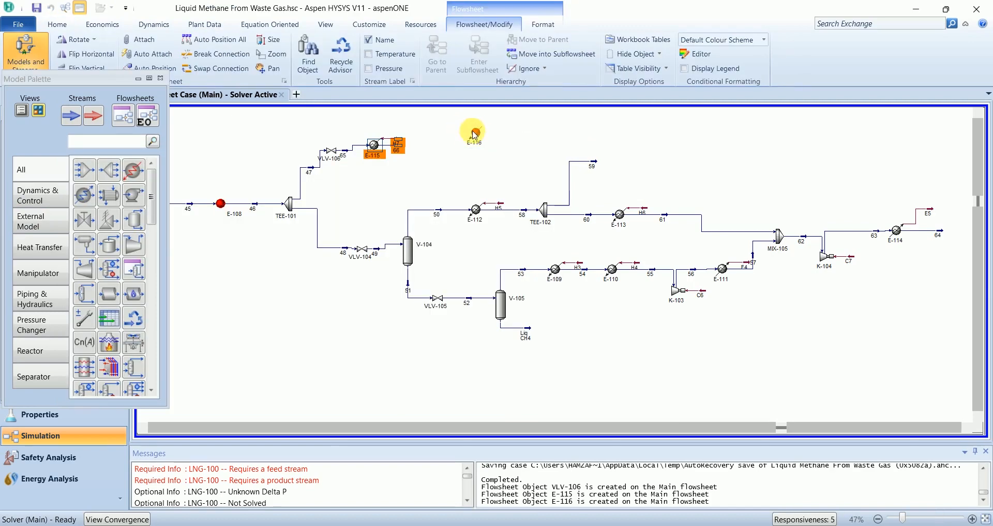
- Move heater E-116 next to stream 66 and connect it with inlet 66, outlet 67 and energy stream H8
drag(473, 130, 428, 151)
double_click(428, 151)
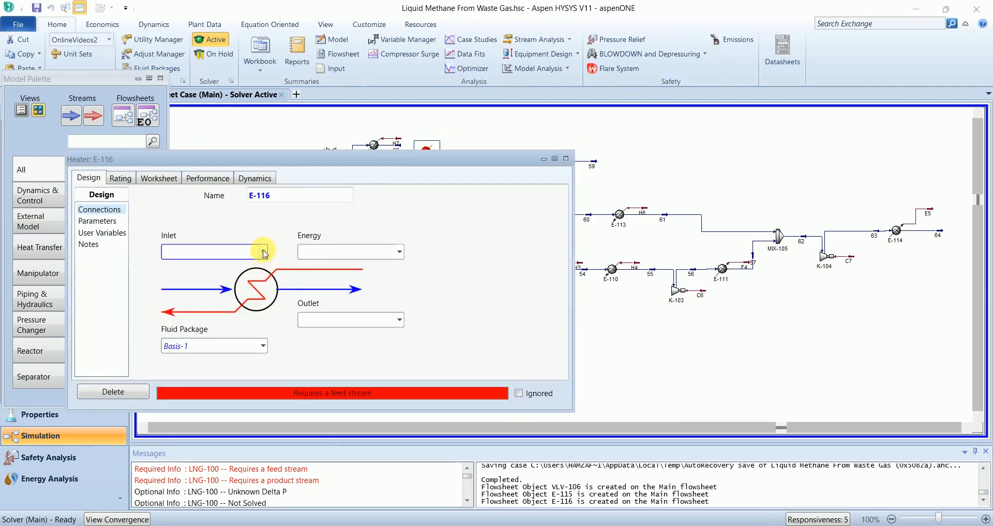
click(210, 252)
click(222, 330)
click(318, 321)
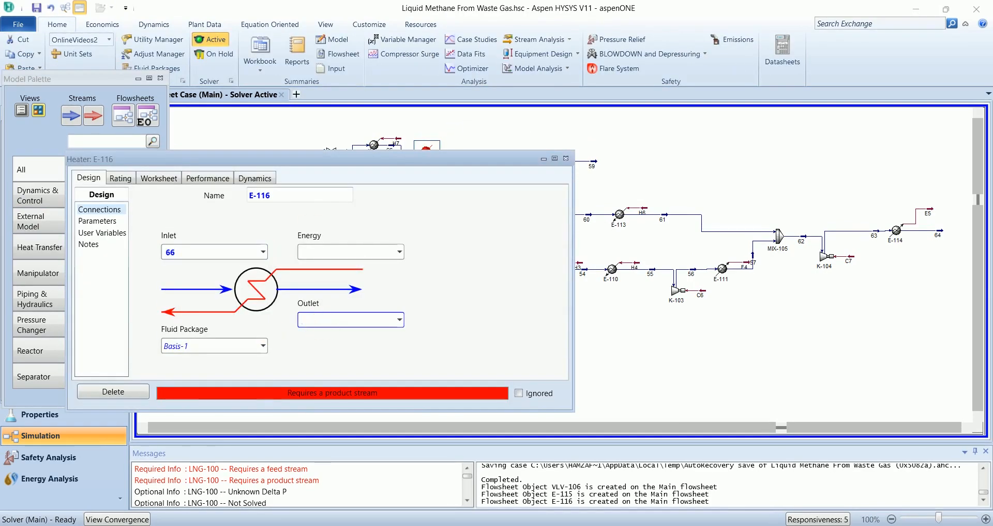
text(67)
key(Return)
click(359, 252)
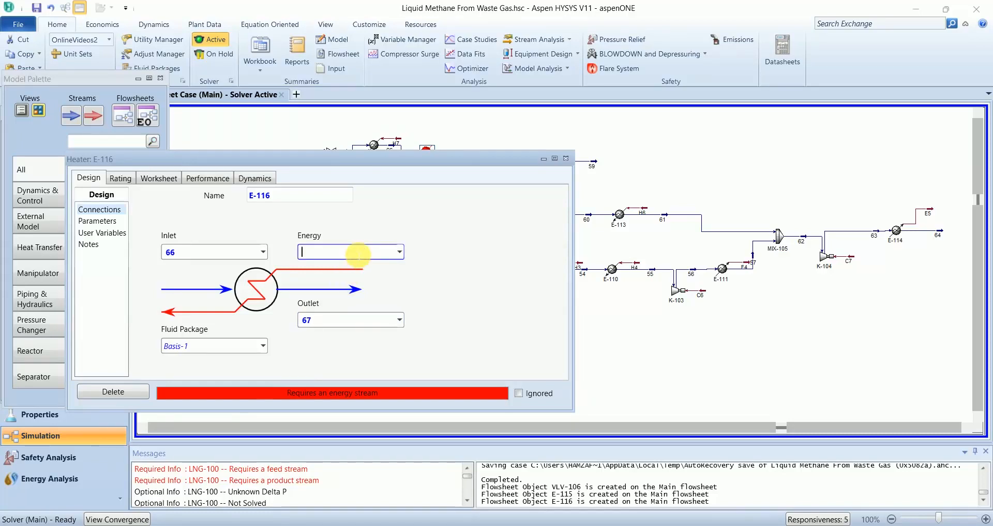
text(H8)
key(Return)
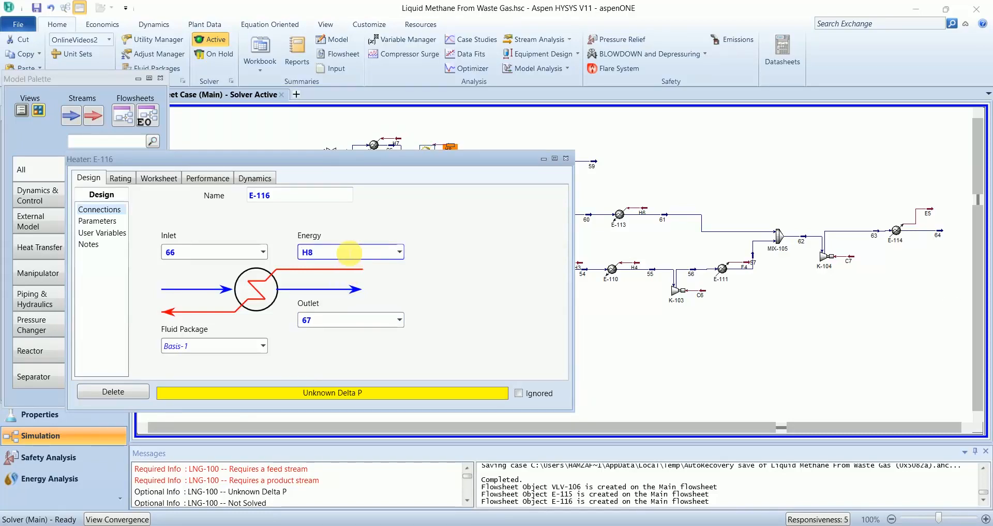
- Set the temperature of heater outlet stream 67 to 70 F and the pressure drop of E-116 to 5 psi
click(154, 178)
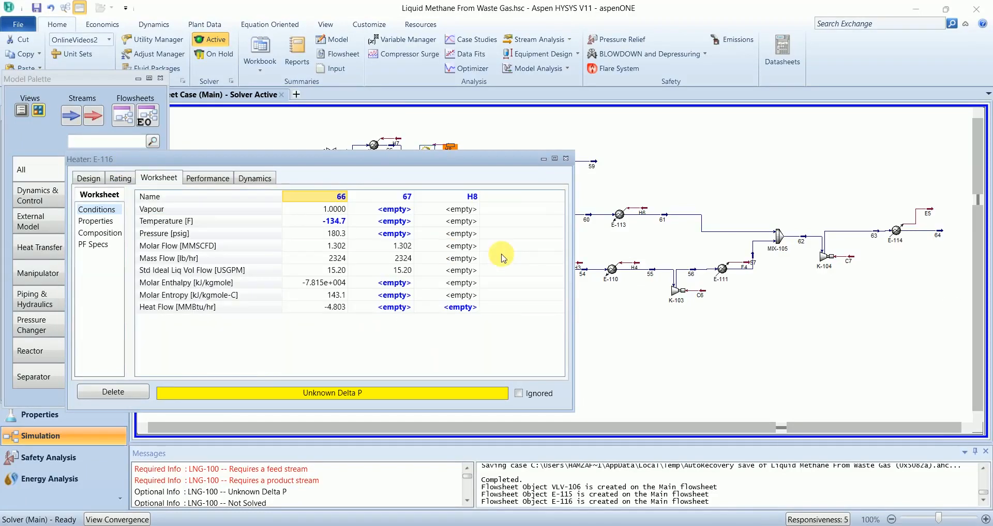
click(371, 222)
text(70)
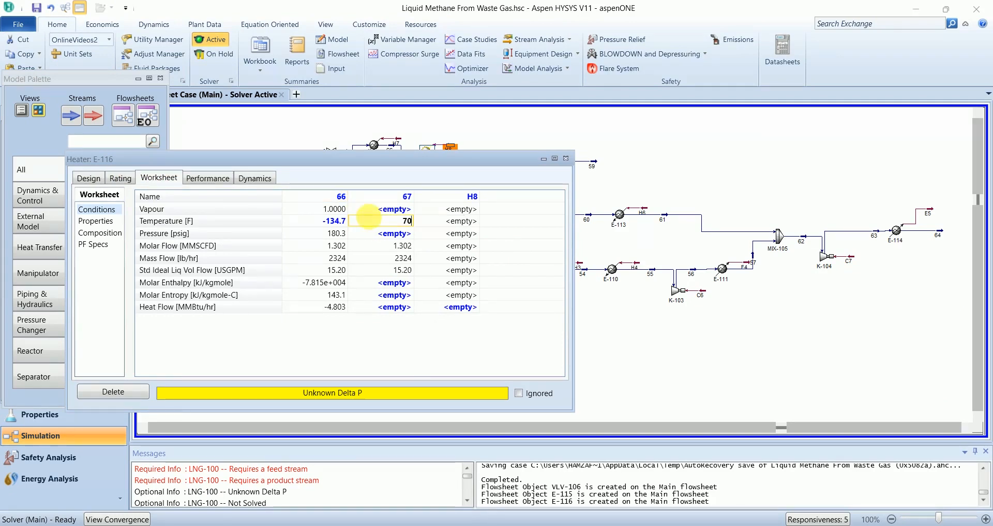
key(Return)
click(89, 178)
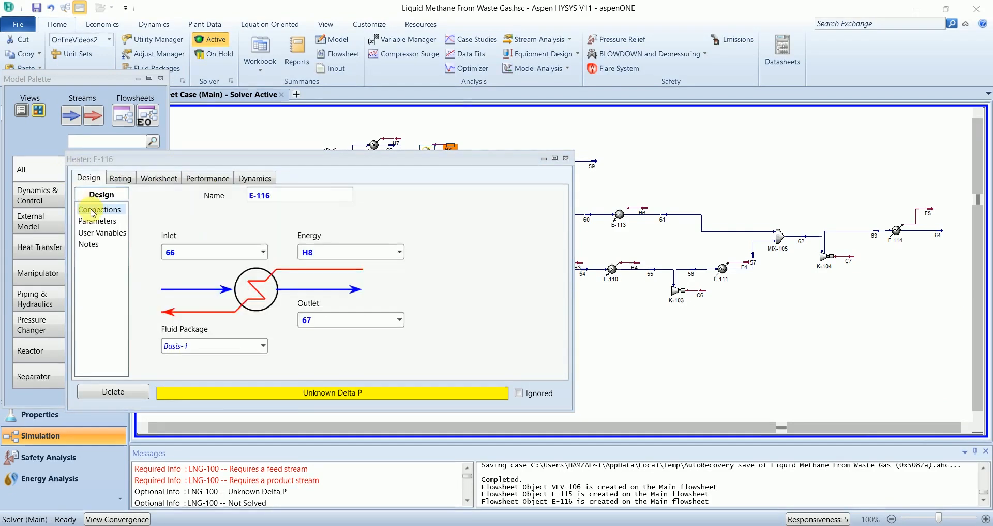
click(97, 221)
click(238, 215)
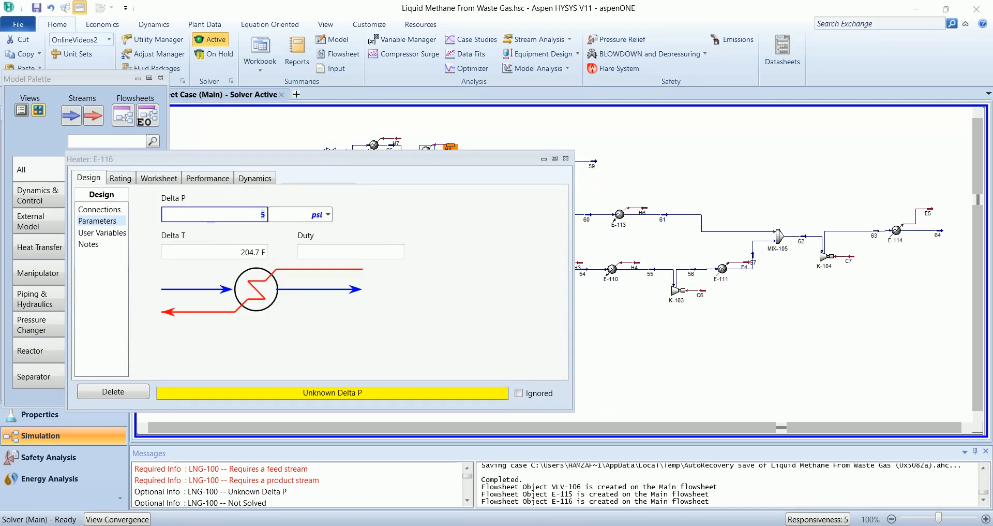
text(5)
click(531, 268)
click(566, 159)
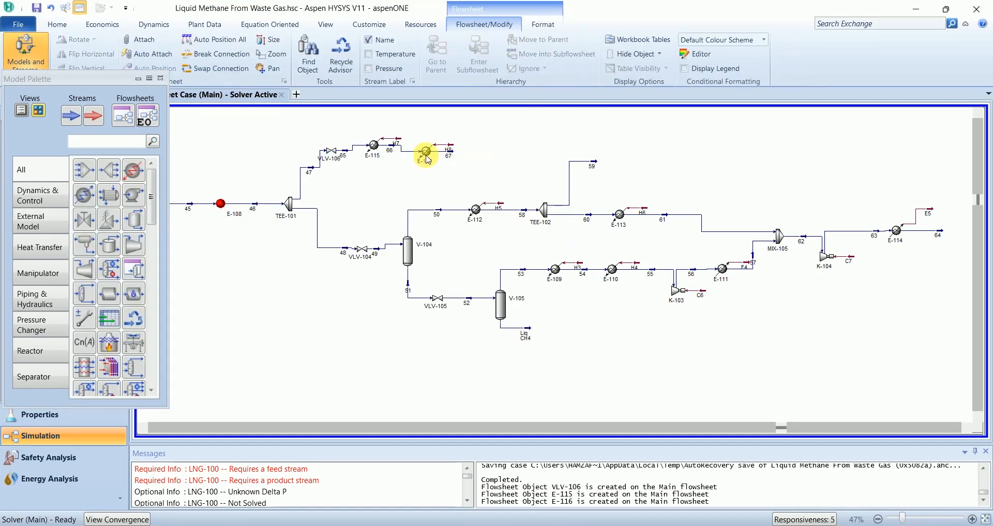
- Line up heater E-116 with E-115 and move outlet stream 67 across to sit above stream 64
click(455, 150)
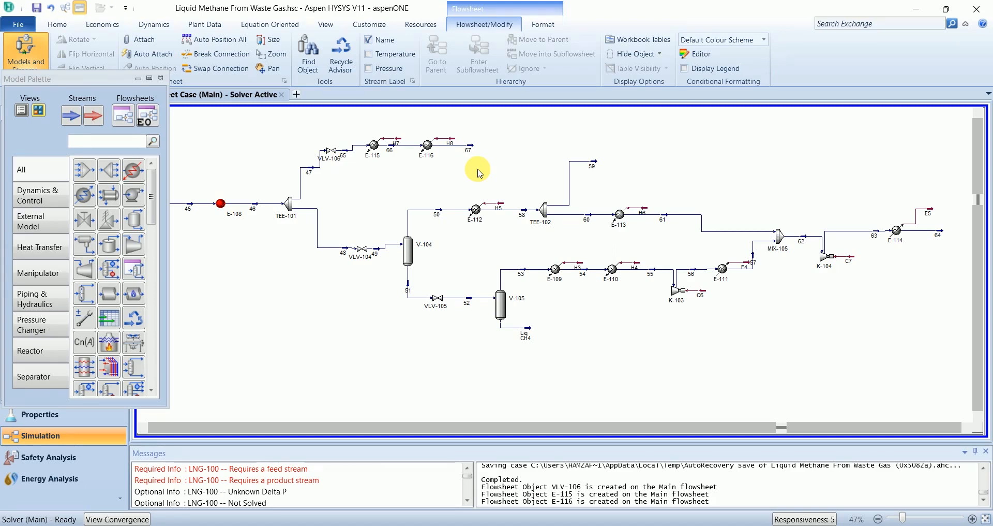
drag(464, 146, 768, 185)
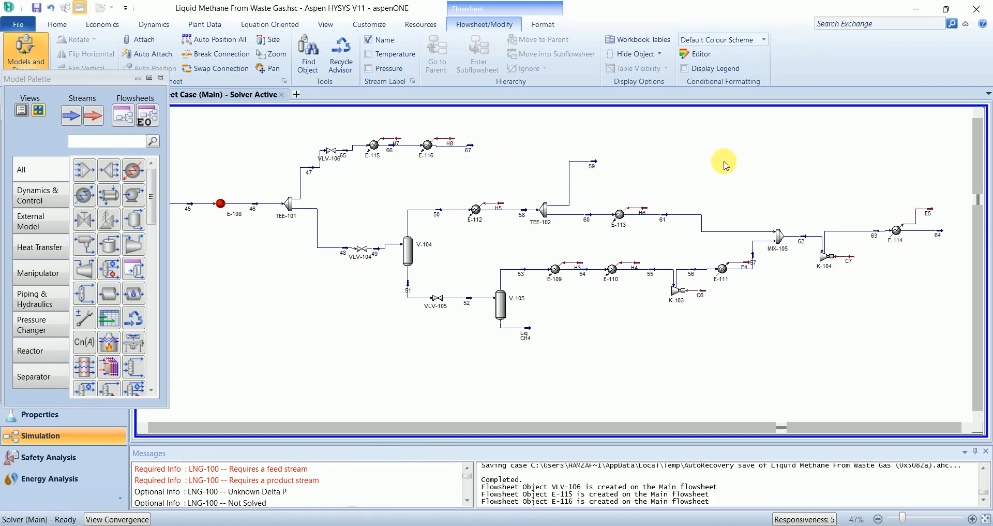
drag(470, 150, 943, 182)
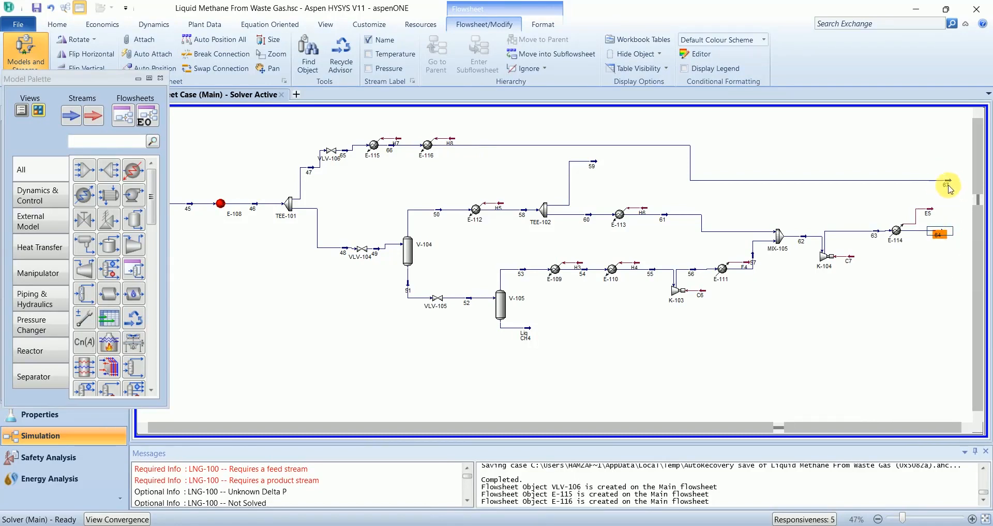
- Place a mixer just downstream of streams 67 and 64
click(967, 428)
click(966, 428)
click(749, 341)
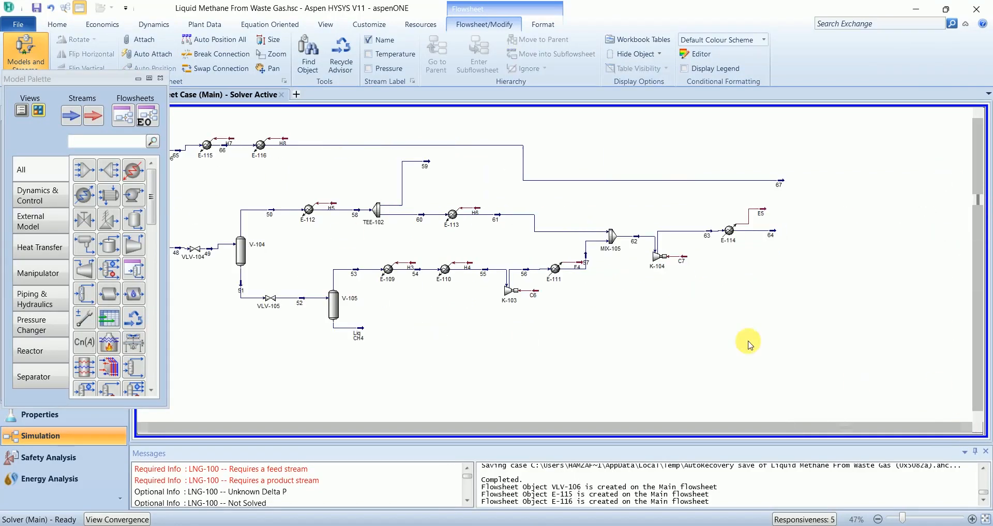
drag(82, 169, 808, 213)
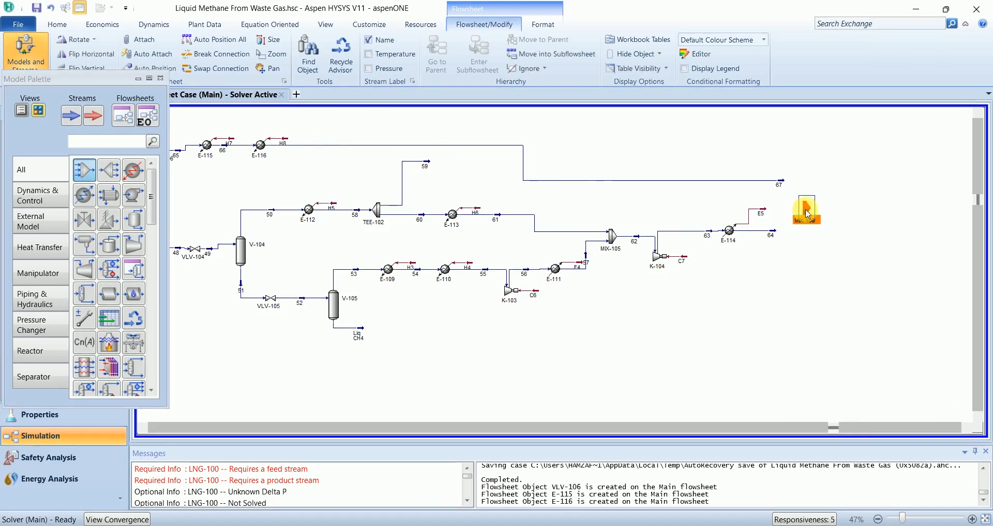
- Connect mixer MIX-106 with inlet streams 67 and 64 and outlet stream 68, and check its stream conditions
click(259, 343)
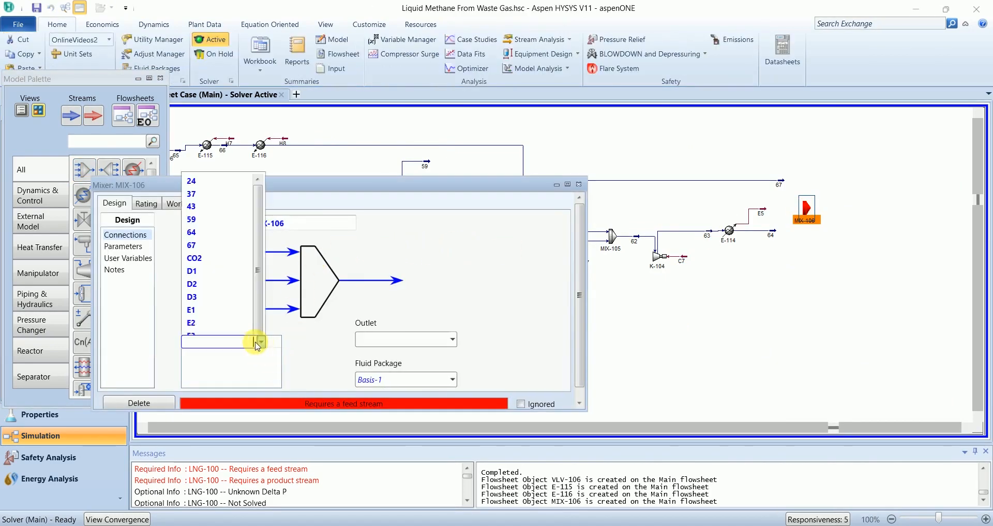
click(222, 200)
click(261, 352)
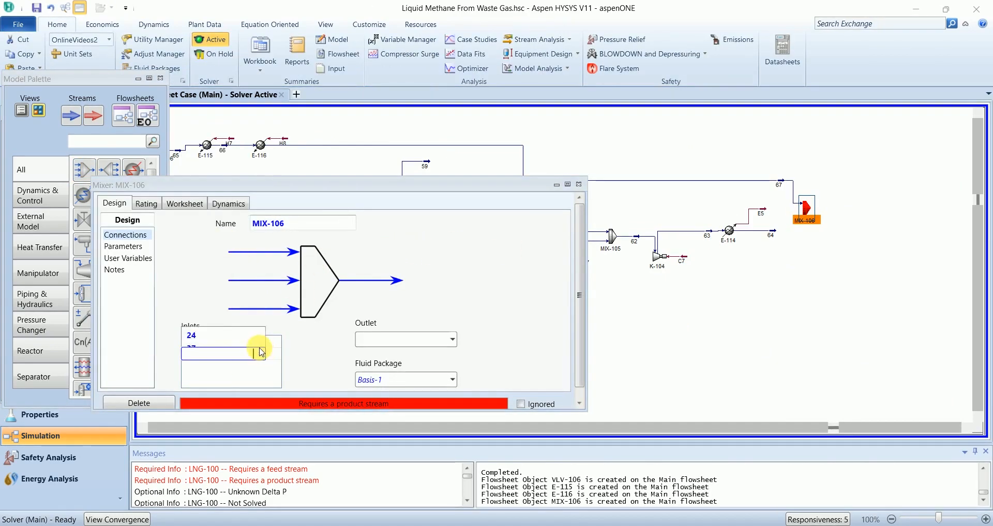
click(221, 223)
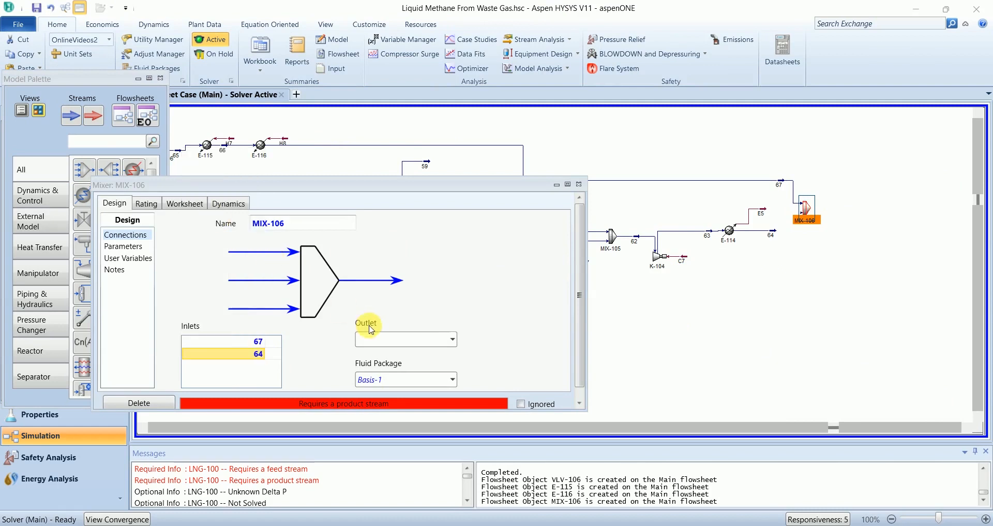
click(383, 340)
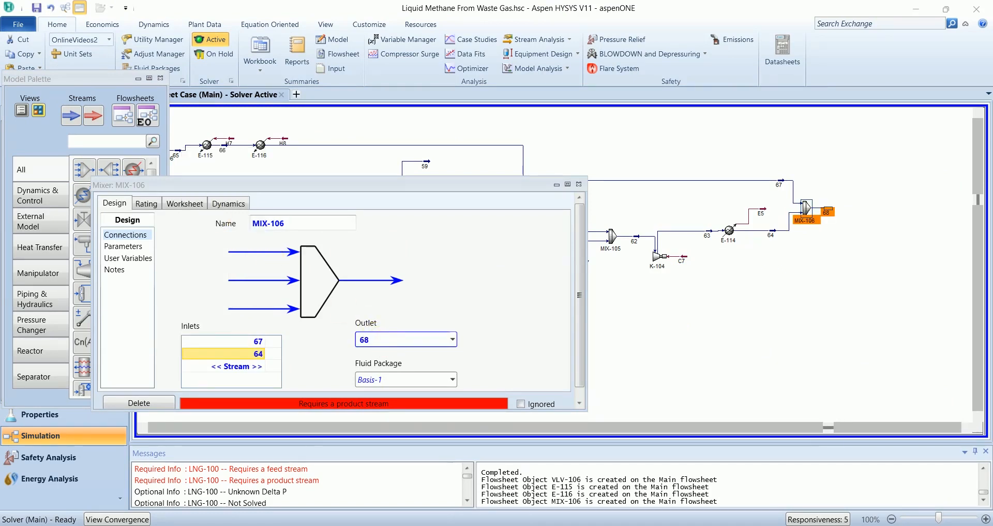
click(473, 304)
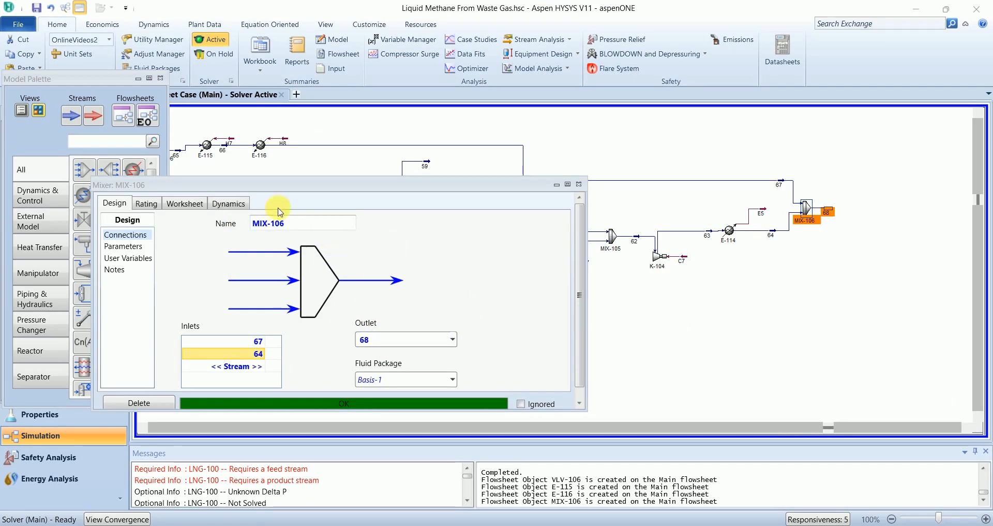
click(172, 207)
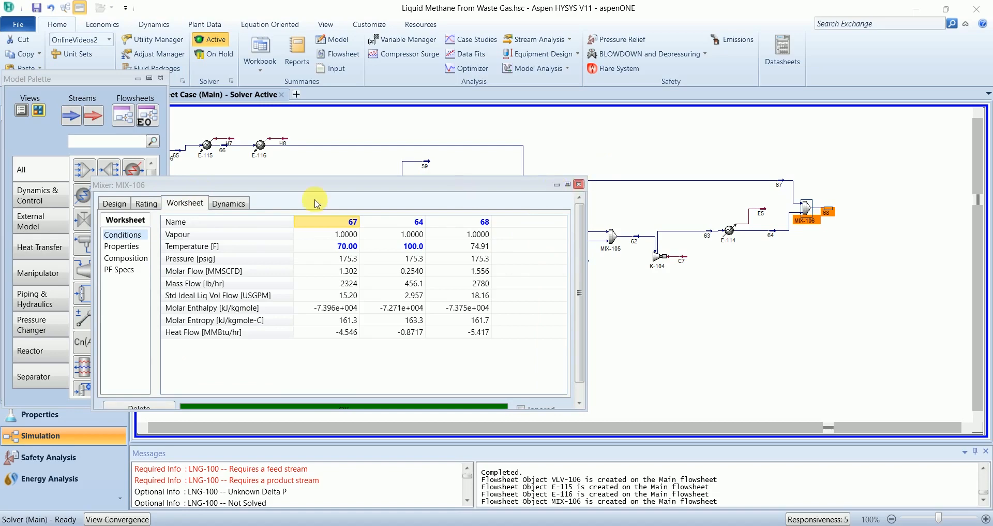
- Place a compressor beside stream 68 and connect it with inlet 68, outlet 69 and energy stream C8
click(132, 244)
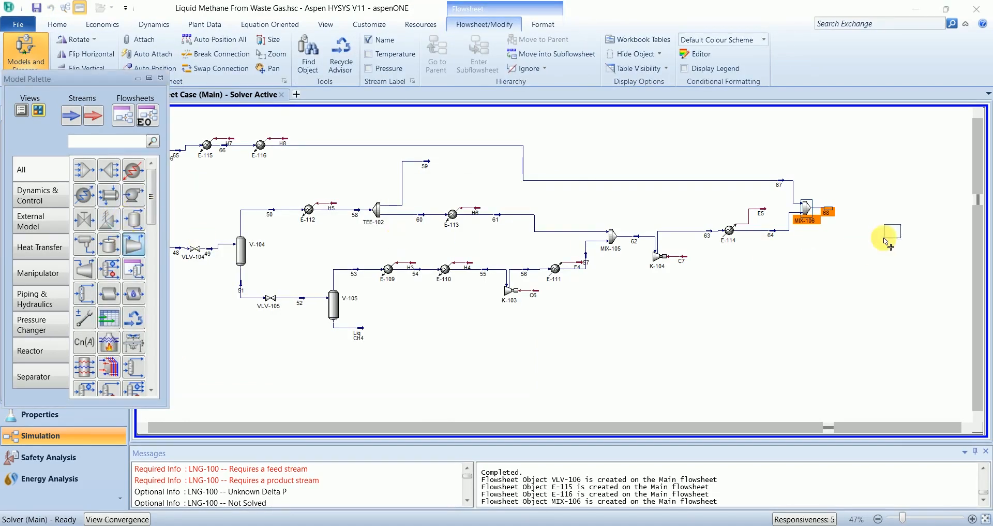
click(835, 248)
double_click(839, 239)
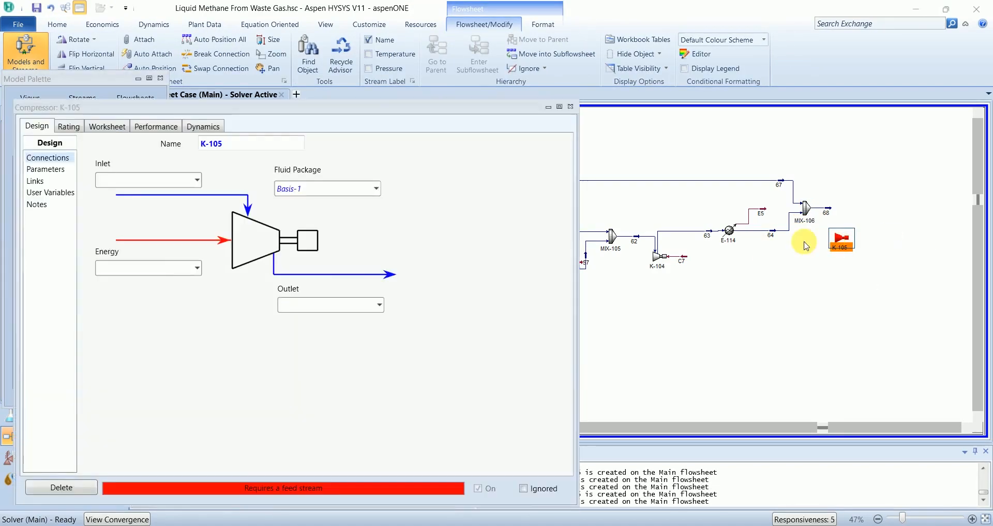
click(210, 119)
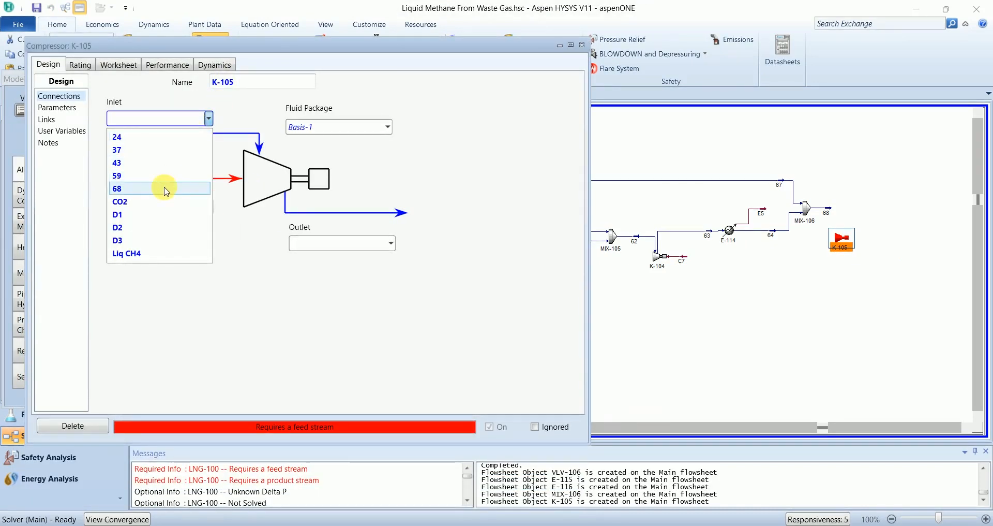
click(165, 190)
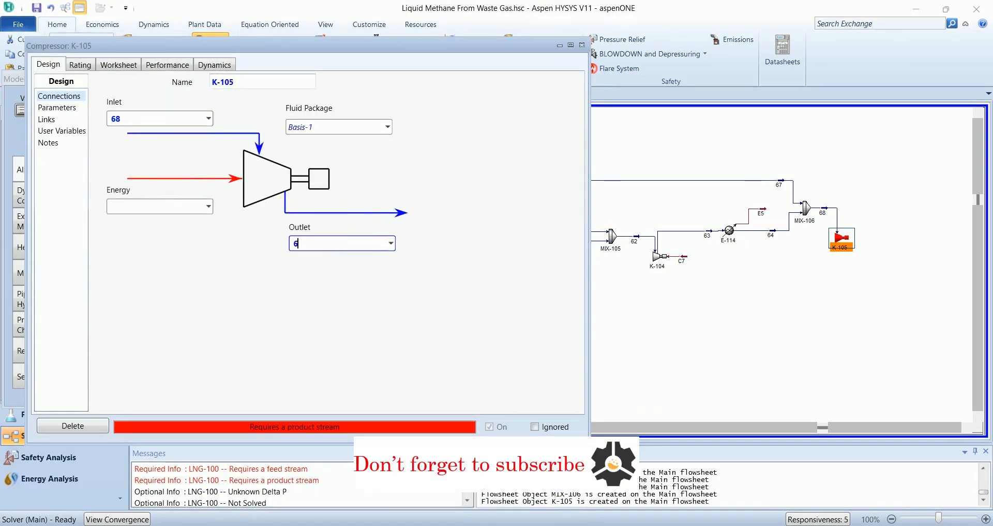
key(Return)
click(166, 213)
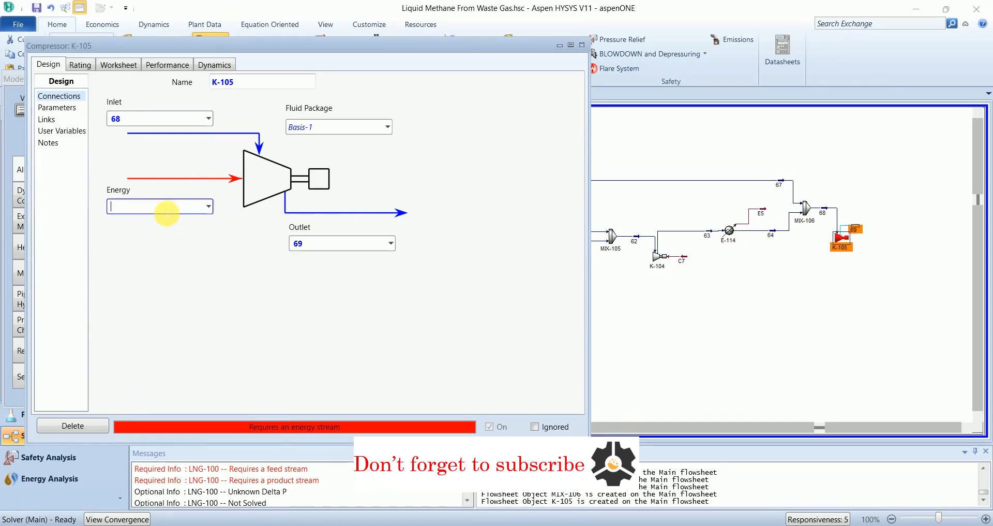
text(C8)
key(Return)
- Set the pressure of compressor outlet stream 69 to 675.3 psig and save the case
click(115, 64)
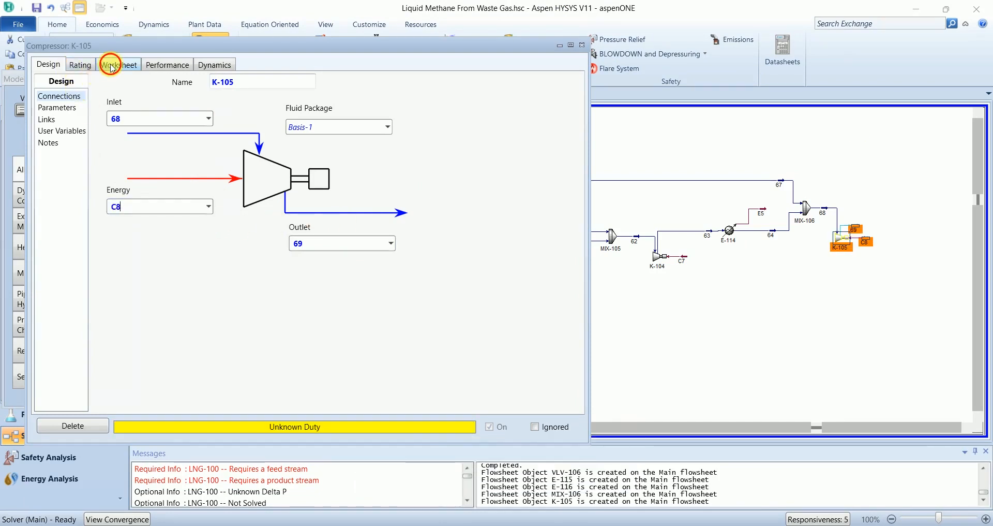
click(359, 122)
text(67)
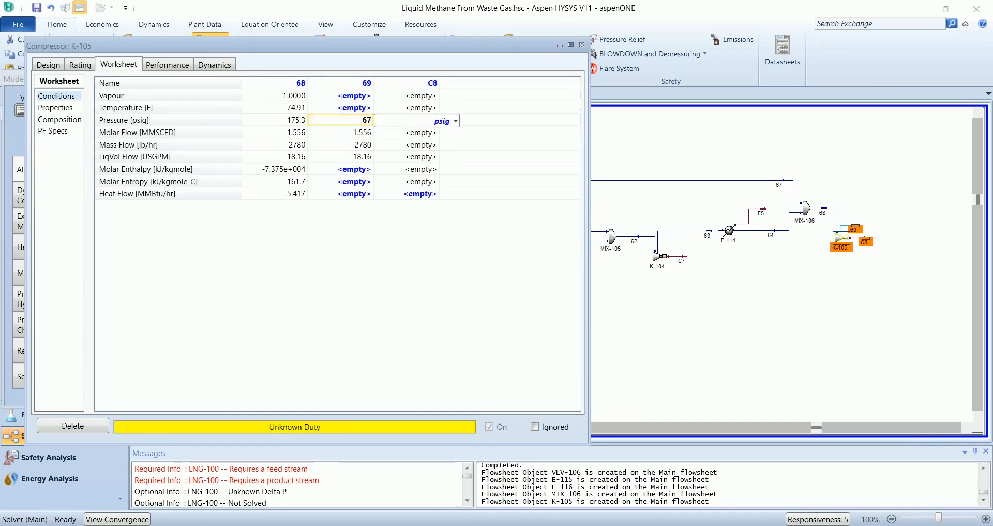
text(5.3)
key(Return)
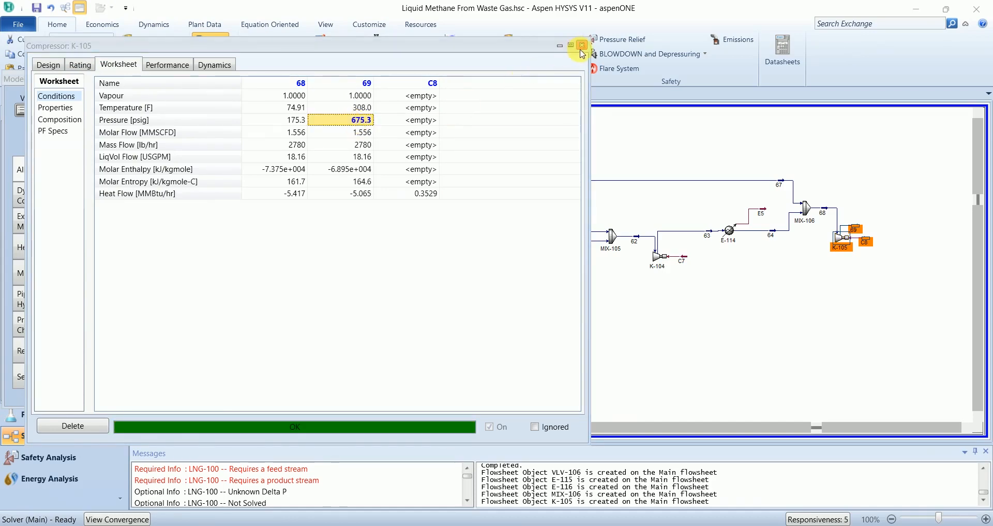
click(582, 45)
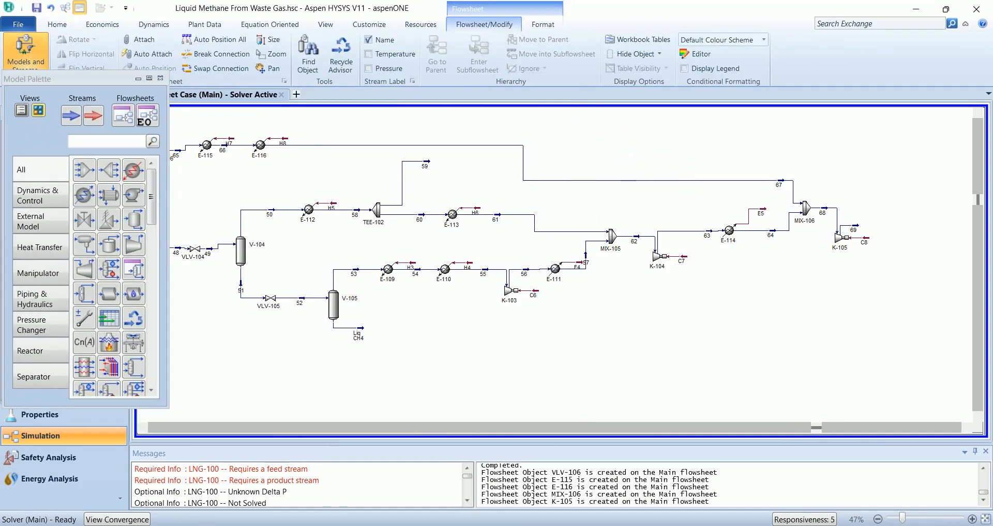
key(ctrl+s)
- Place a cooler downstream of compressor K-105 next to stream 69 and open its properties
click(967, 431)
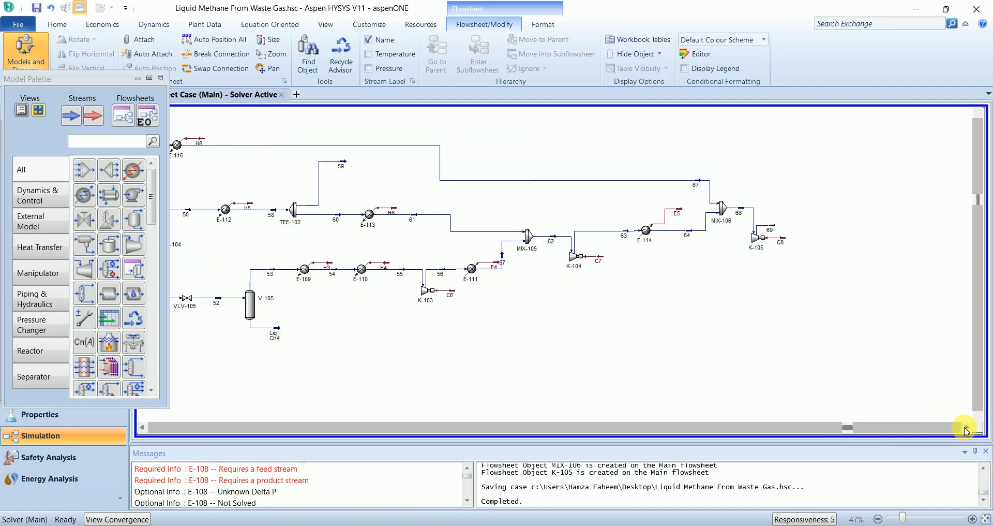
click(84, 194)
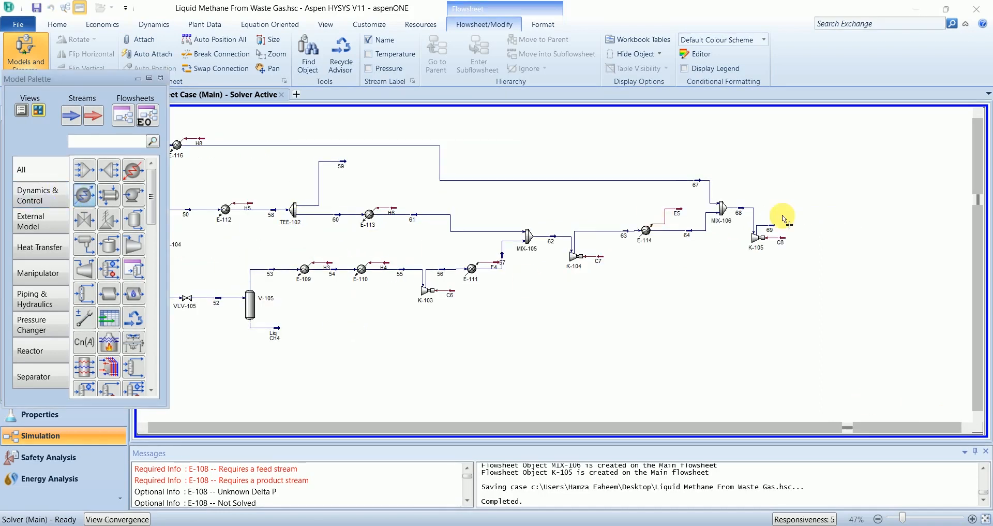
click(799, 215)
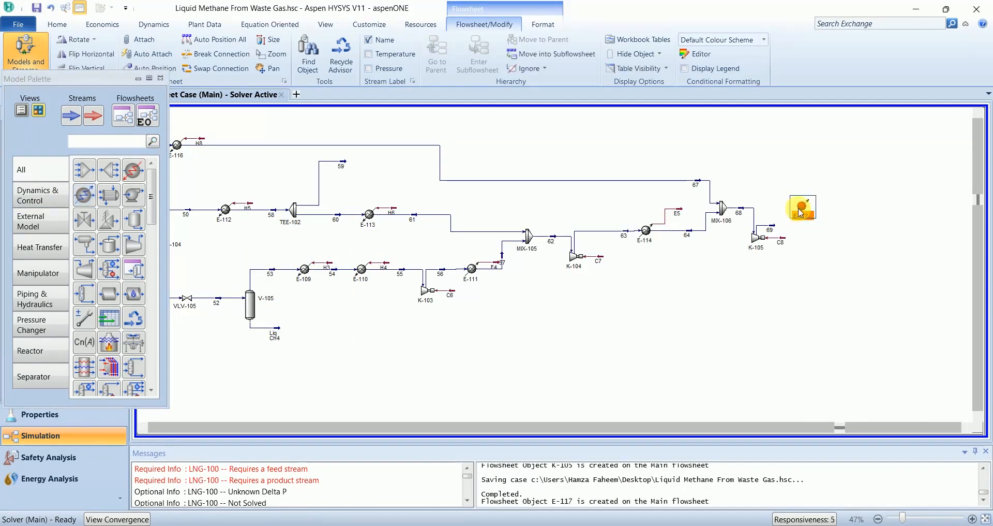
double_click(802, 207)
- Connect cooler E-117 with inlet stream 69, energy stream E6 and outlet stream 70
click(237, 226)
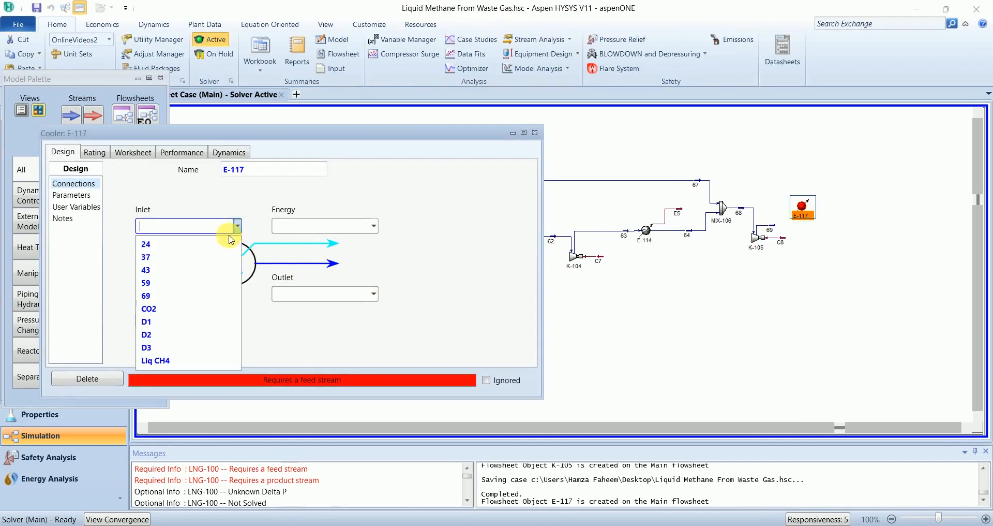
click(194, 292)
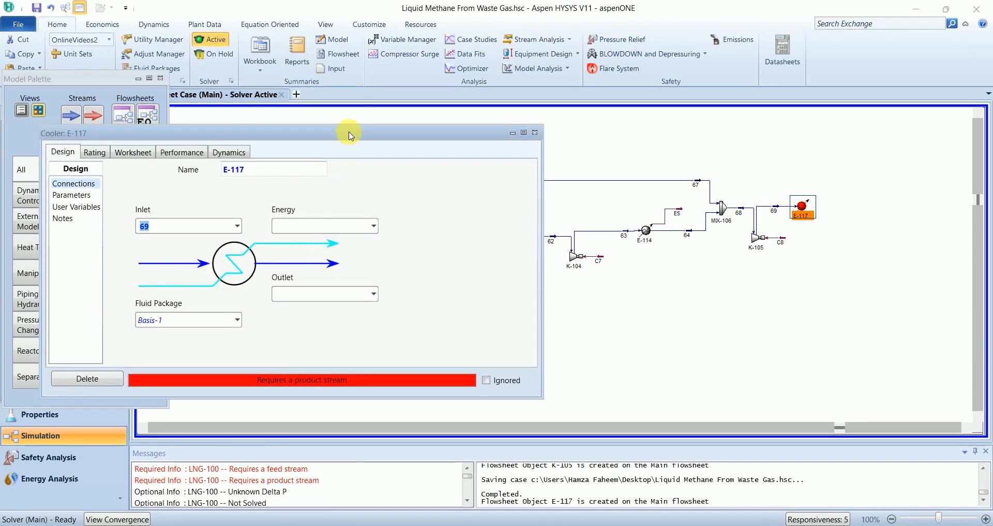
drag(351, 136, 391, 145)
click(350, 227)
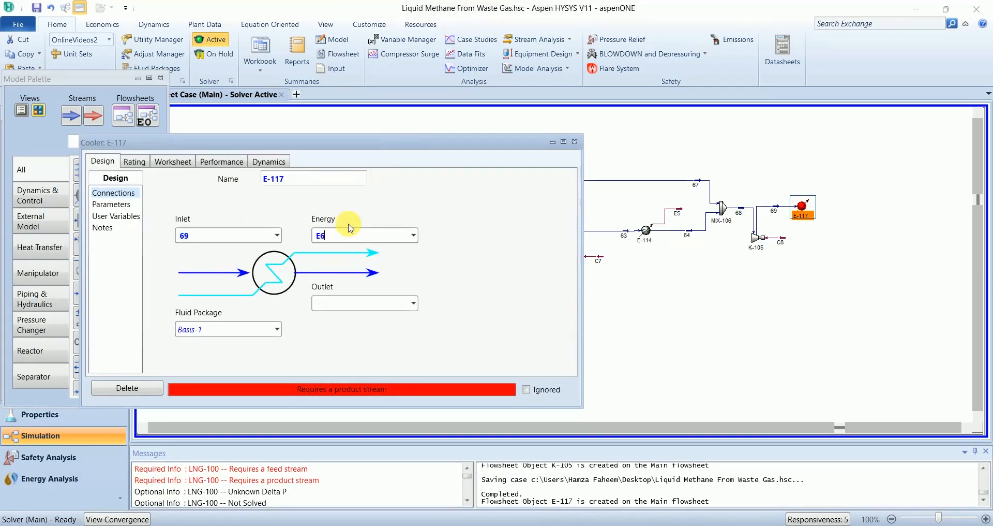
key(Return)
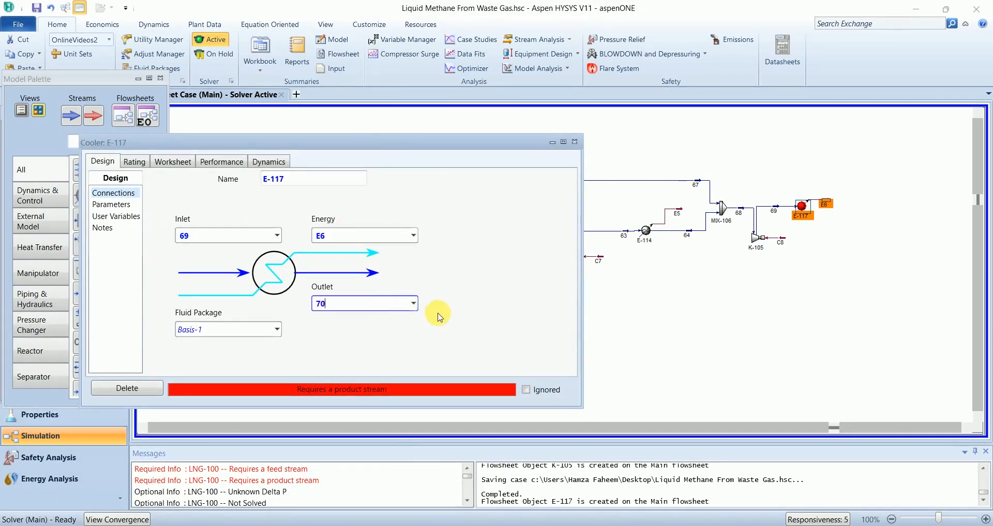
text(70)
key(Return)
- Give cooler E-117 a 5 psi pressure drop and set the temperature of its outlet stream 70 to 100 F
click(113, 204)
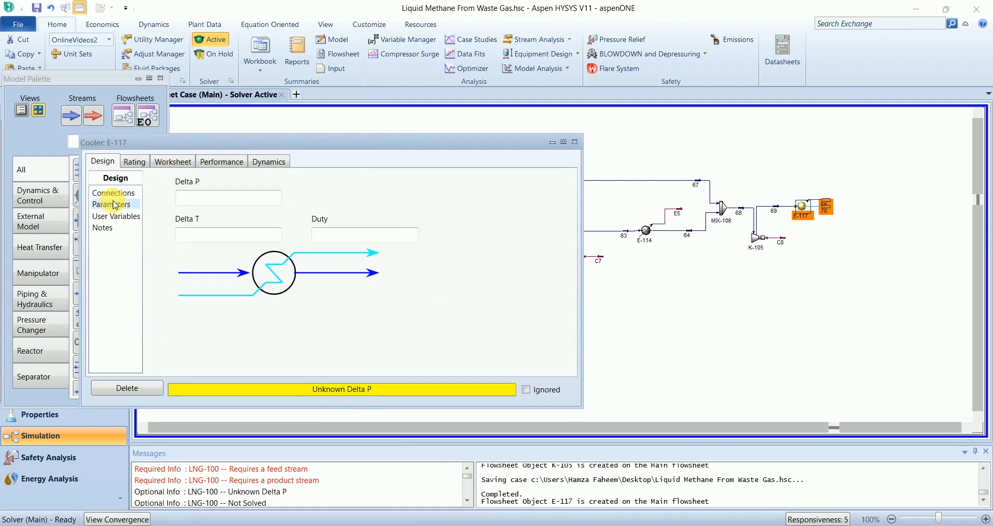
click(247, 198)
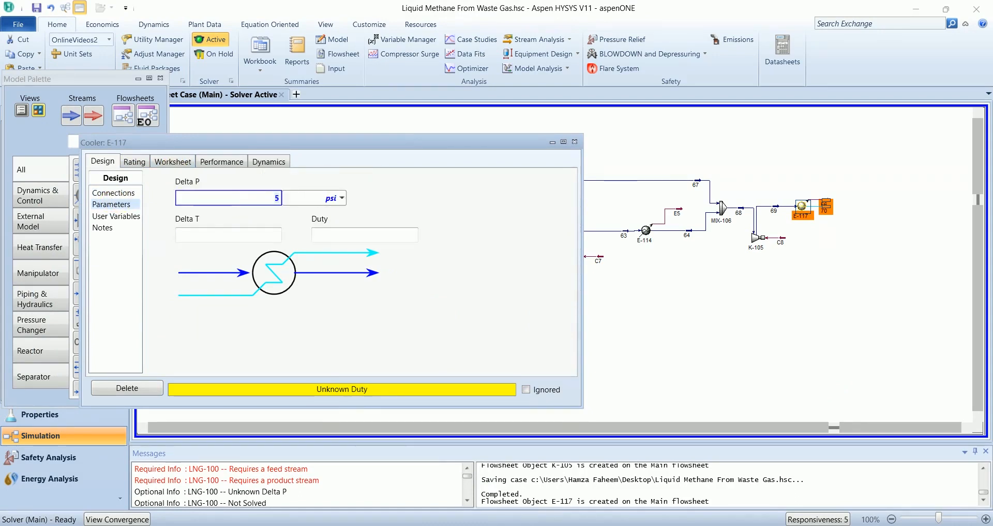
click(172, 161)
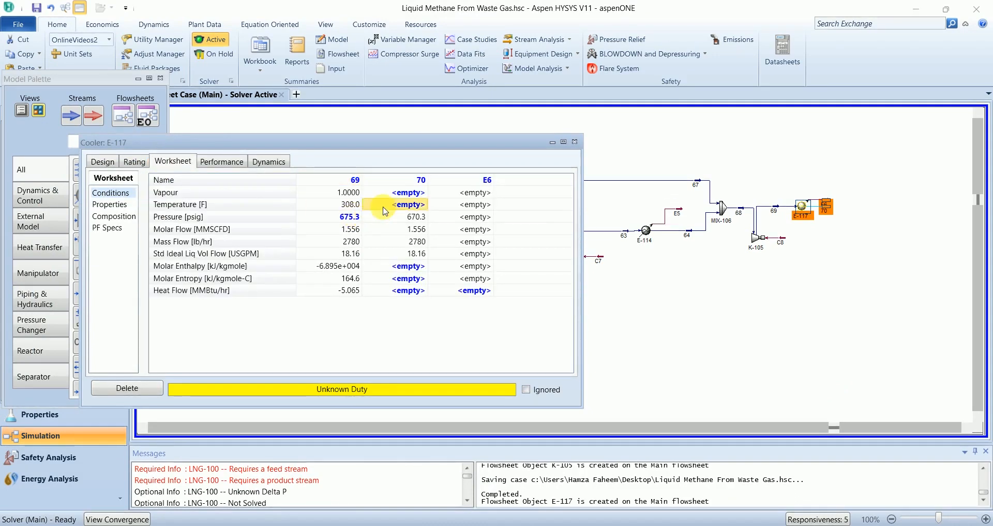
text(100)
key(Return)
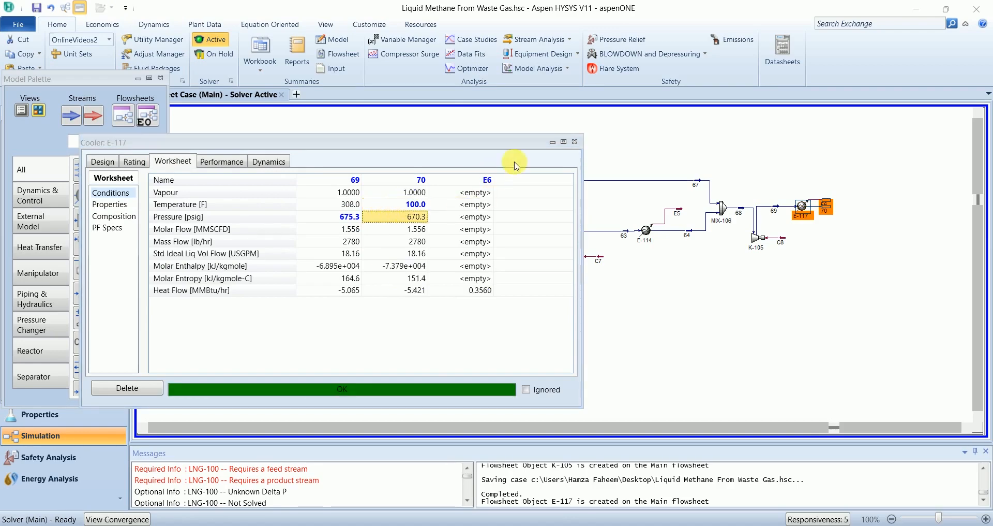
click(576, 143)
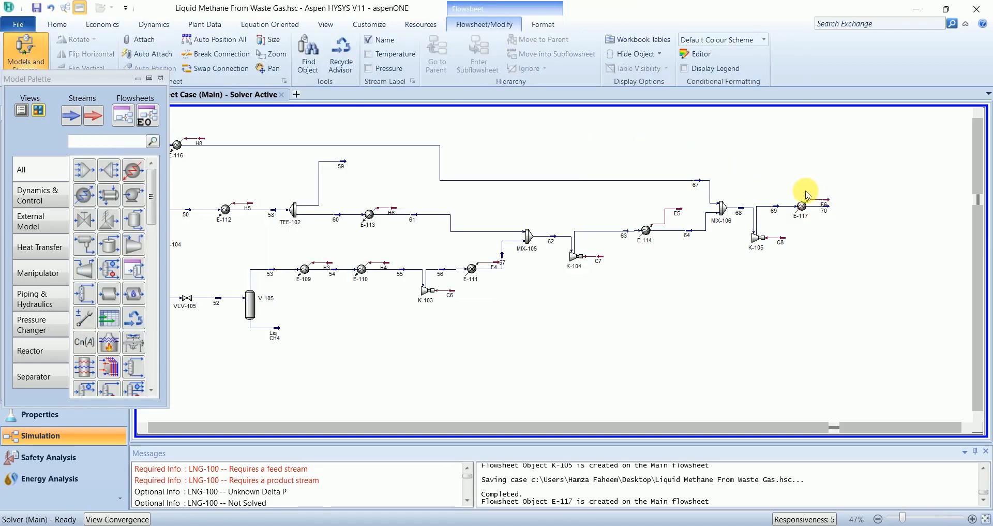
- Place a shell-and-tube heat exchanger in the empty area above cooler E-117 and open its properties
click(977, 110)
click(978, 110)
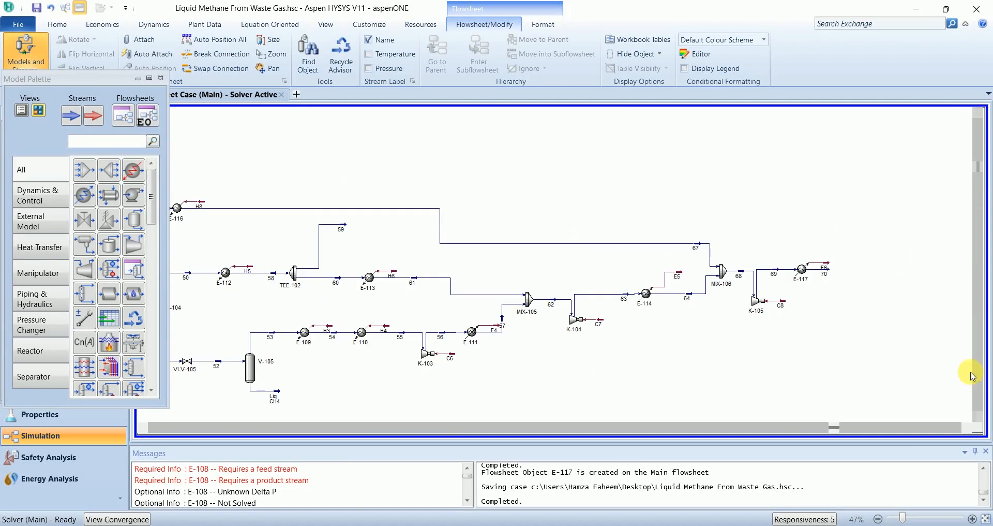
click(110, 195)
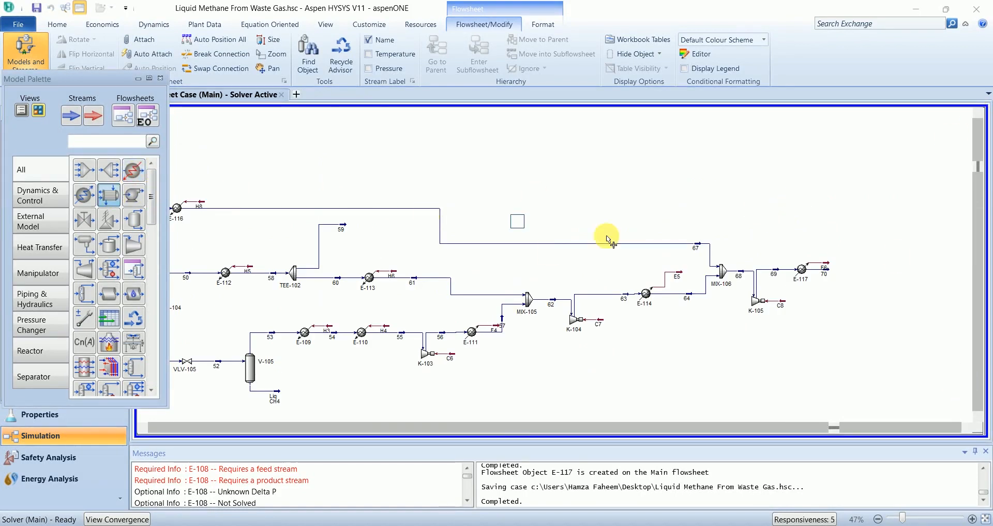
click(765, 211)
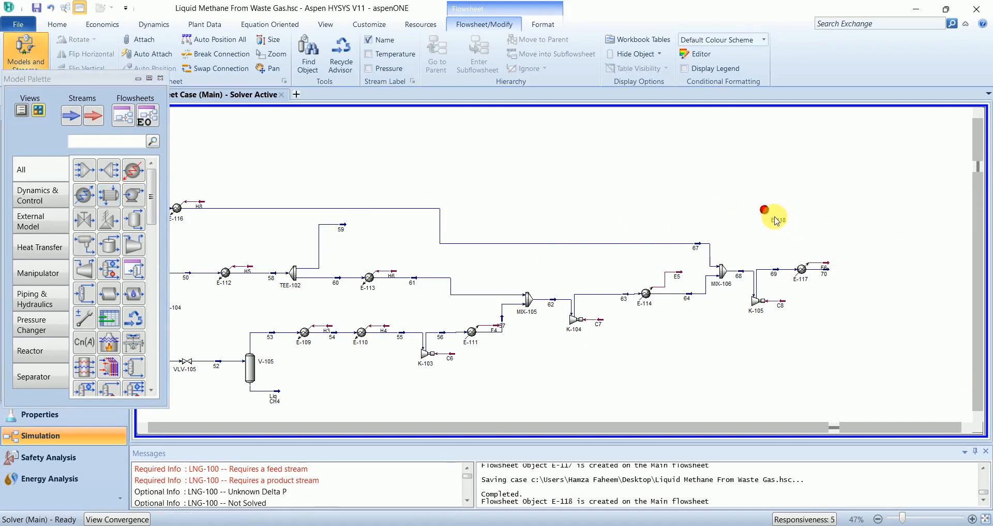
double_click(768, 213)
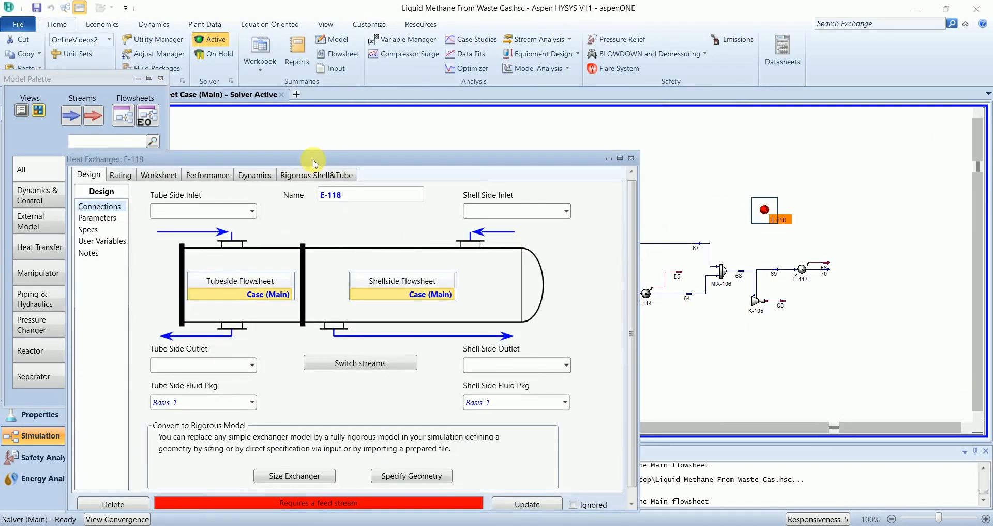
- Connect the tube side of heat exchanger E-118 with inlet stream 70 and outlet stream 71
click(275, 155)
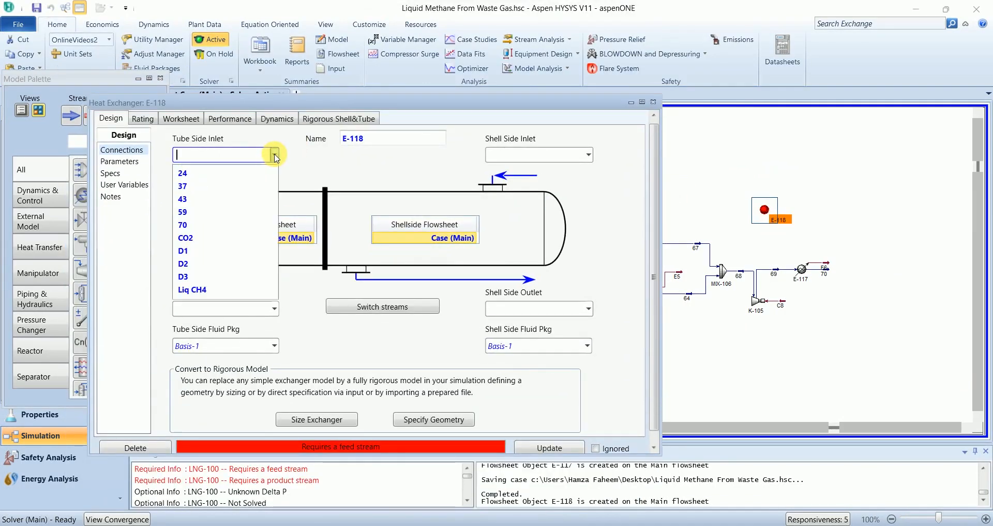
click(234, 223)
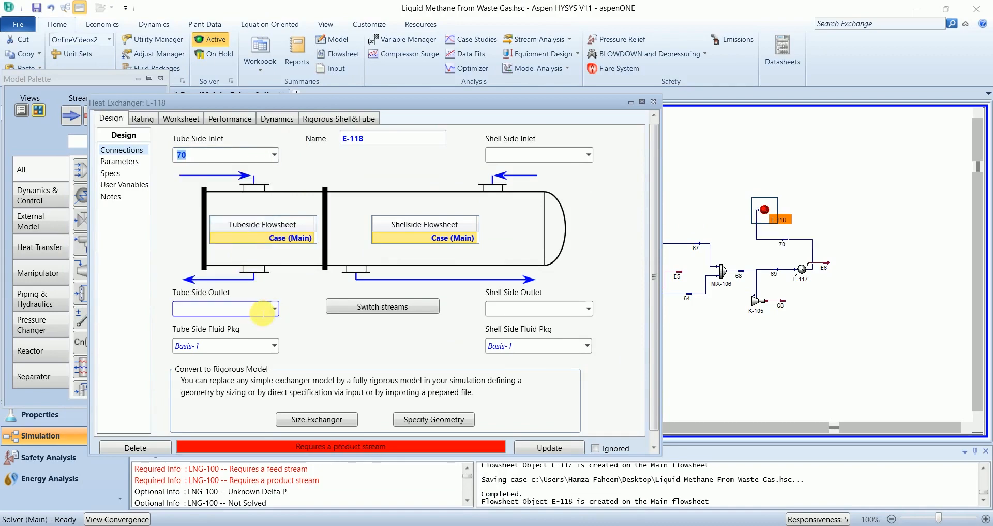
text(71)
key(Return)
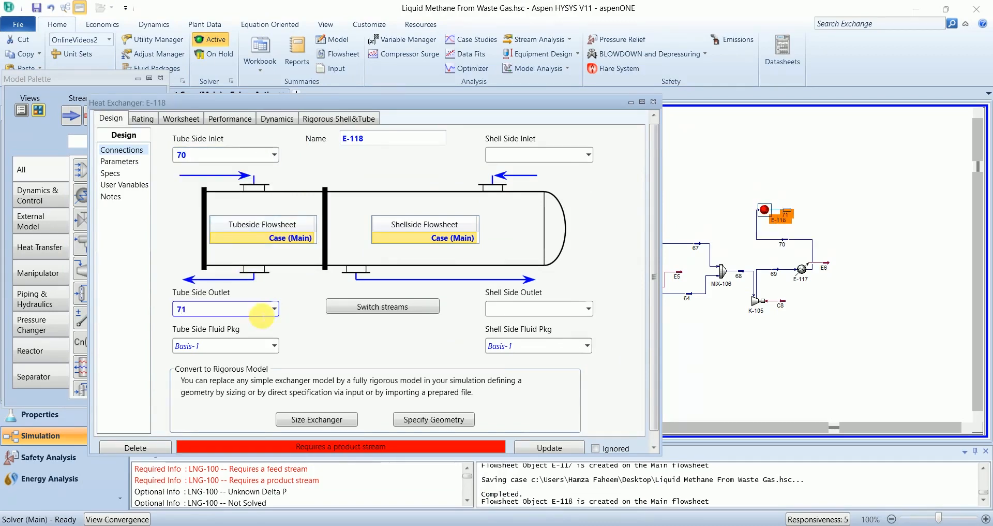
- Set the tube-side pressure drop of heat exchanger E-118 to 2 psi
click(120, 164)
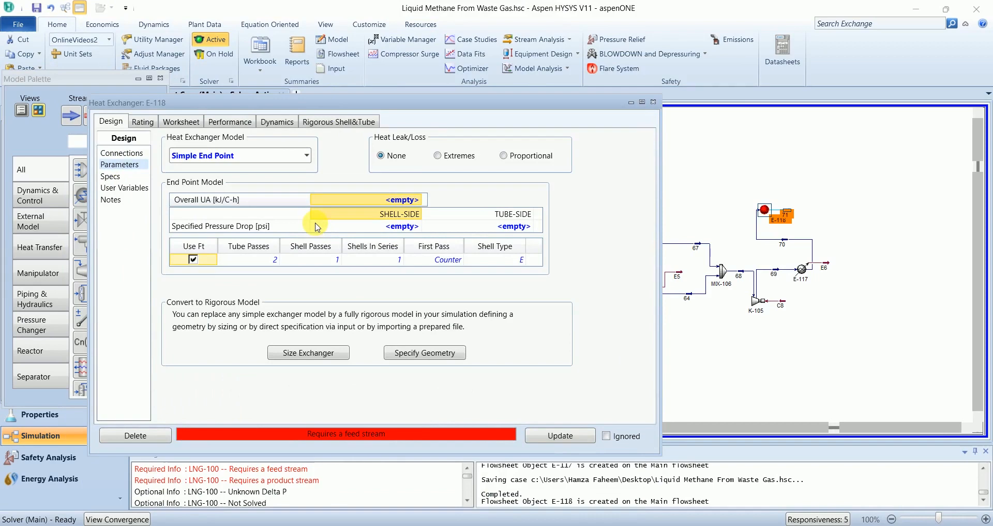
click(399, 232)
click(516, 220)
text(2)
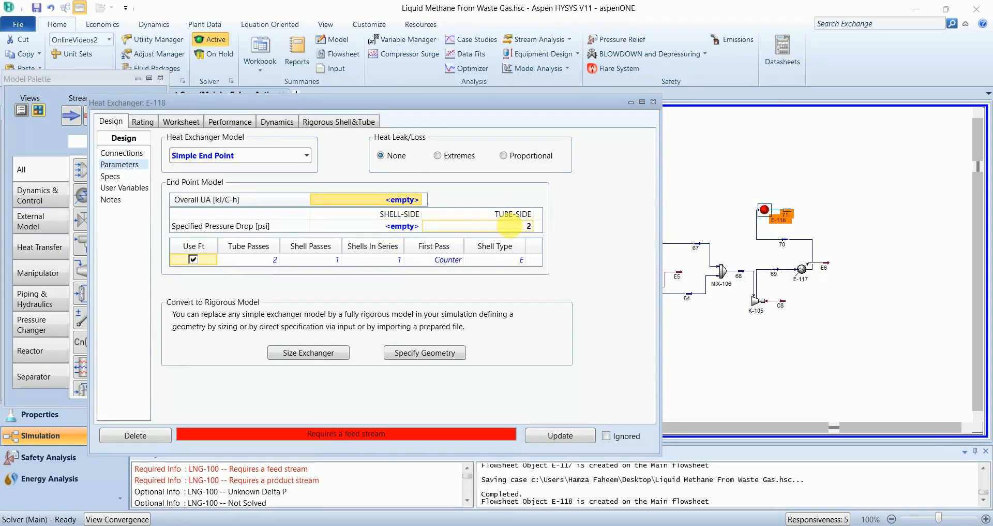
key(Return)
- Set the temperature of tube-side outlet stream 71 to -70 F and close the properties of heat exchanger E-118
click(207, 122)
click(198, 122)
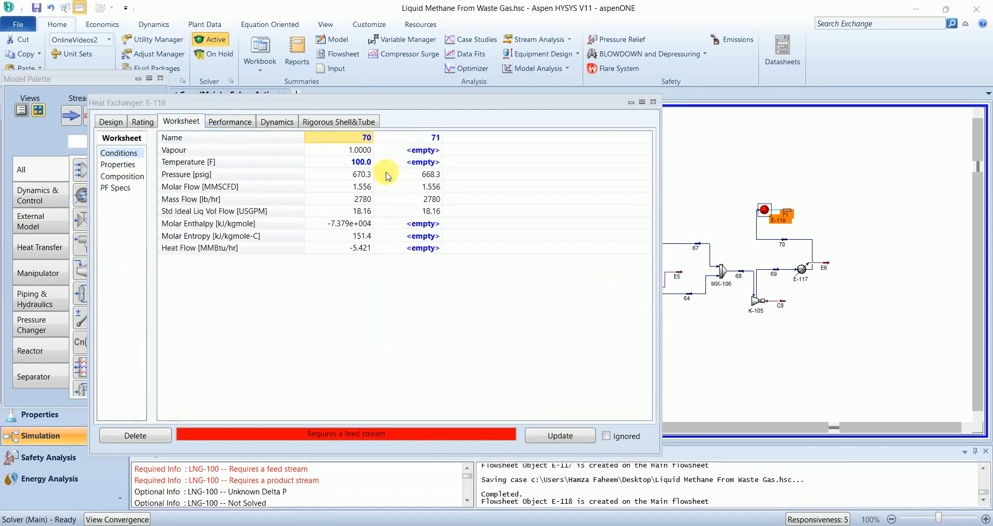
click(414, 163)
text(-70)
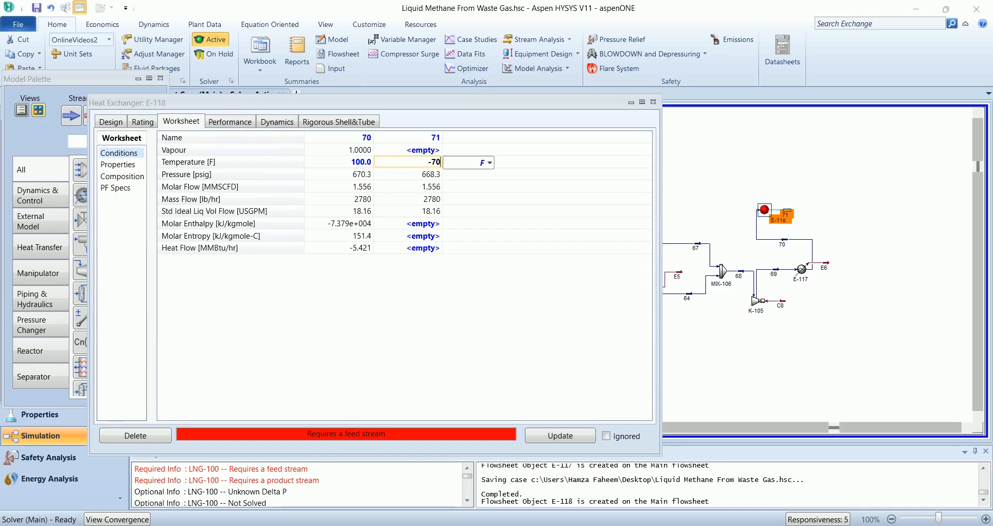
key(Return)
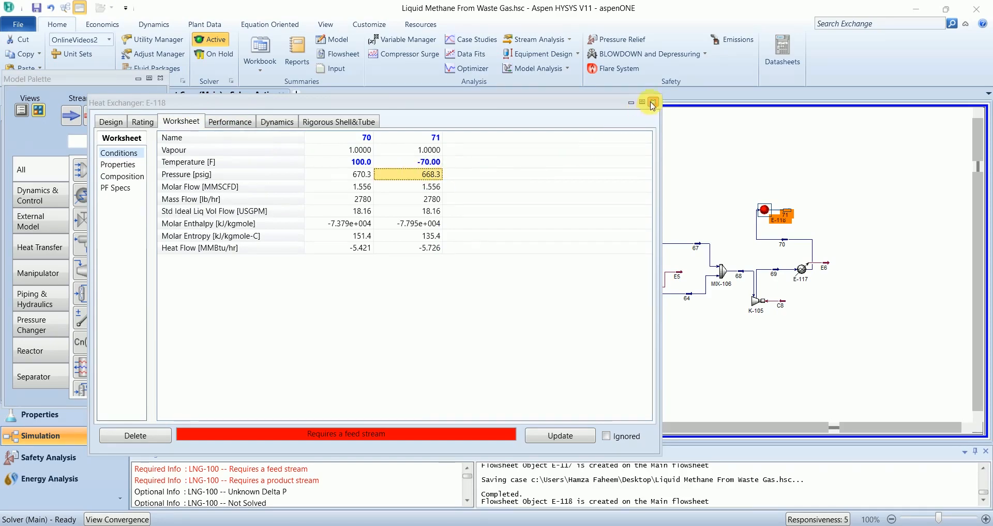
click(655, 103)
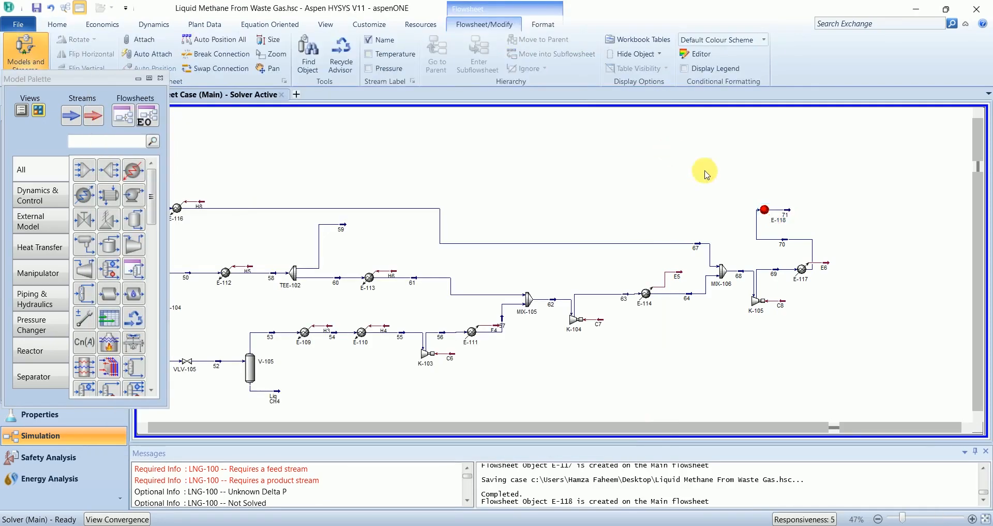
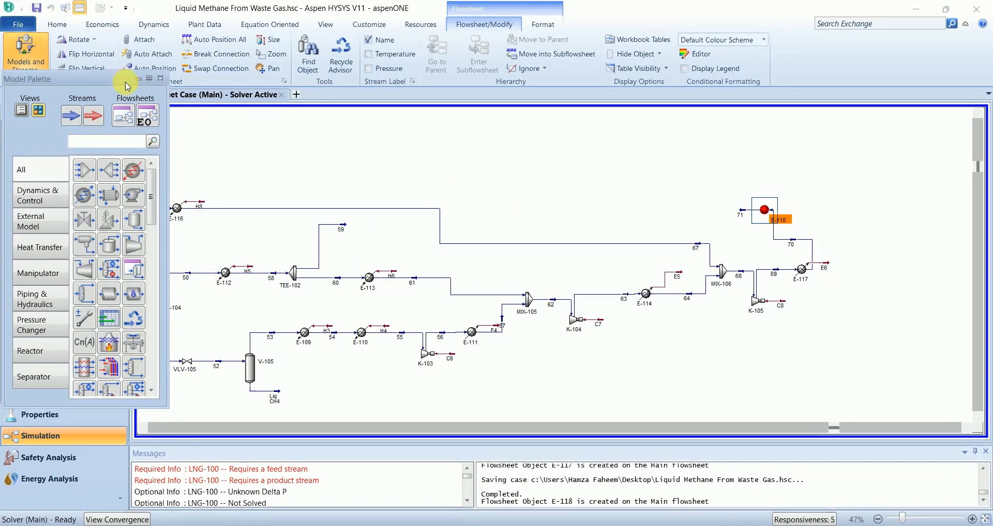
- Rotate heat exchanger E-118 and move its outlet stream 71 above it in the flowsheet
click(87, 40)
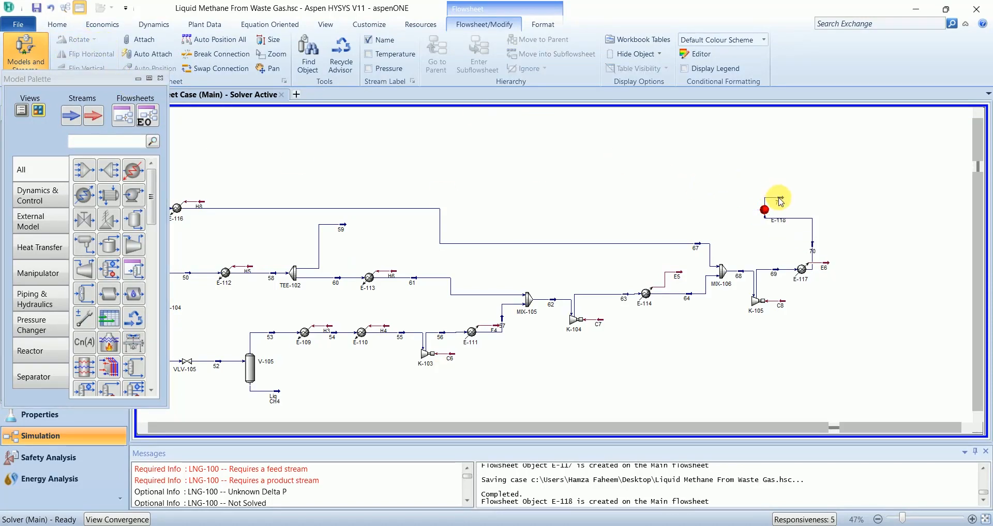
drag(774, 200, 736, 174)
- Place another heat exchanger above stream 71 and connect its tube side with inlet 71 and outlet 72
drag(133, 190, 732, 159)
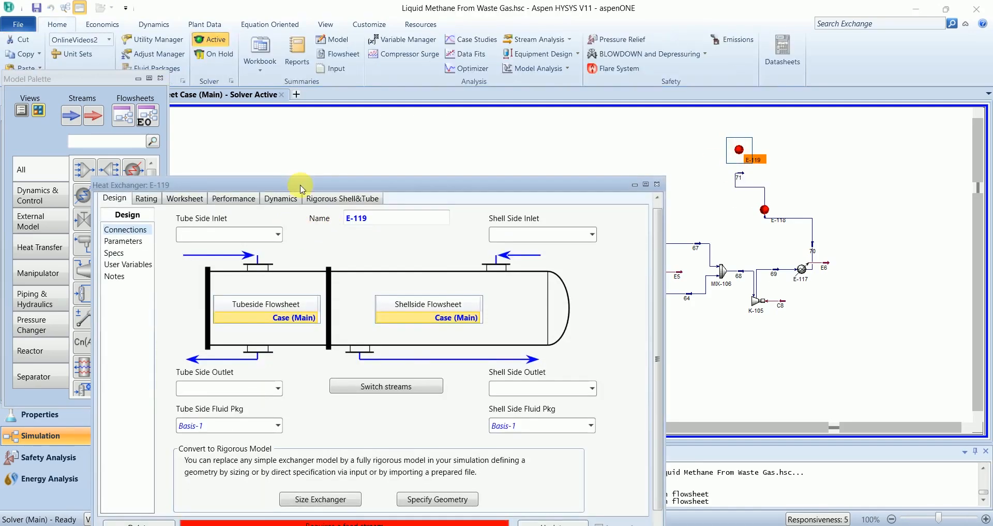
drag(301, 185, 309, 90)
click(287, 138)
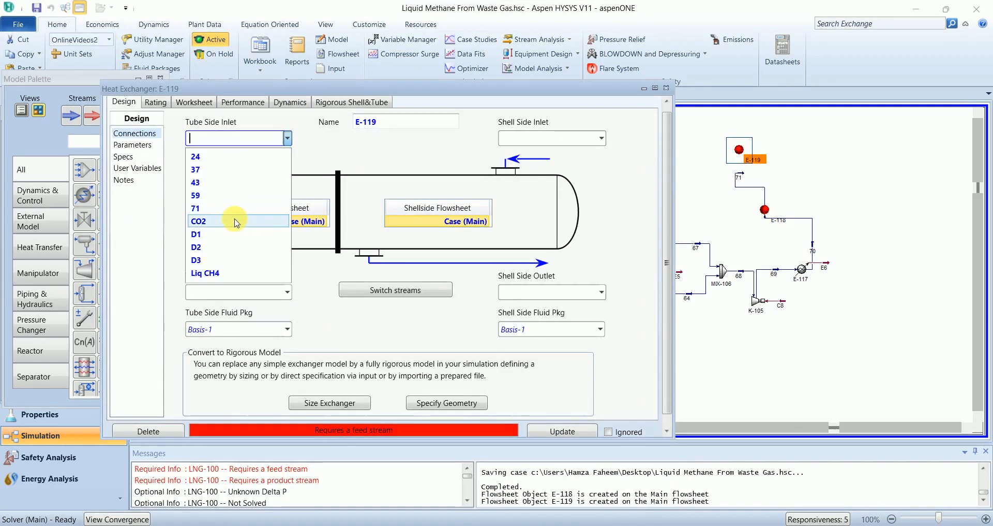
click(219, 221)
click(287, 138)
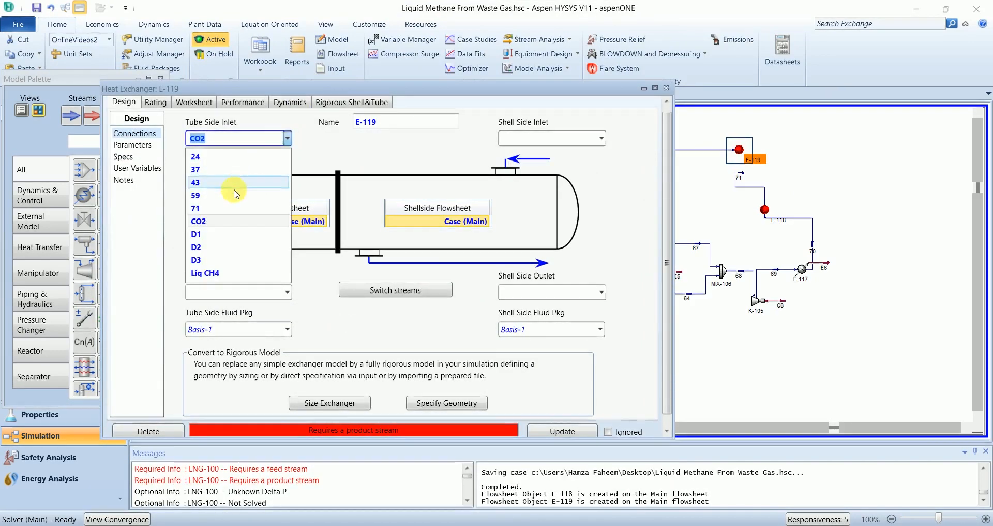
click(231, 209)
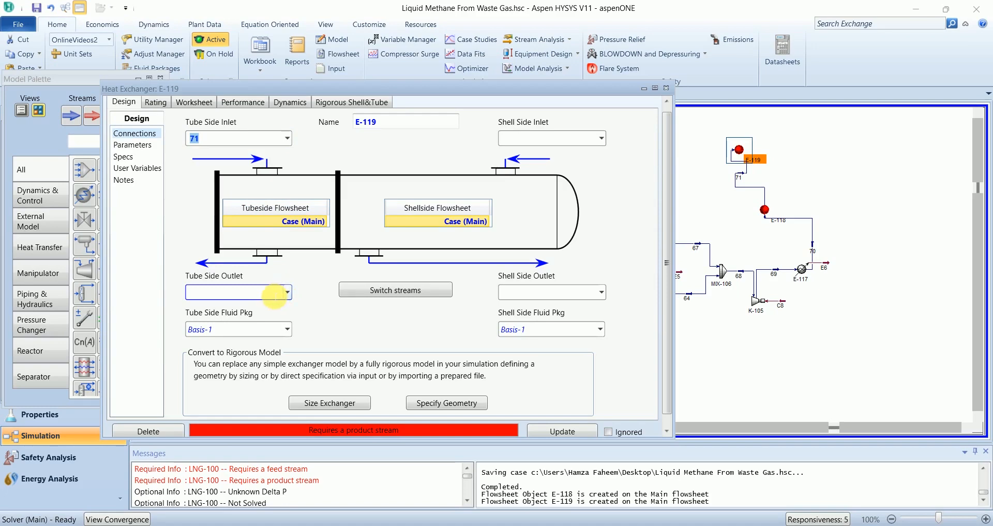
text(72)
key(Return)
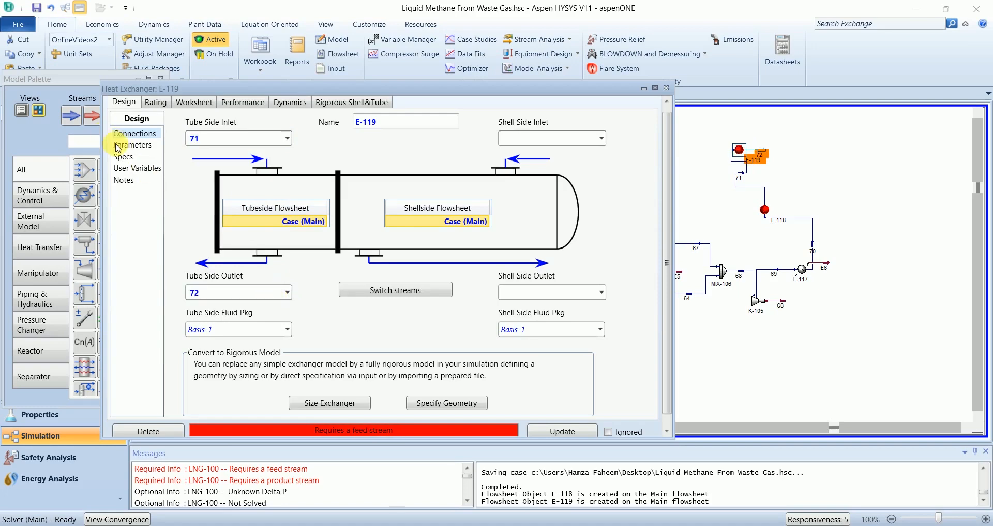
- Set the tube-side pressure drop of heat exchanger E-119 to 3 psi
click(501, 215)
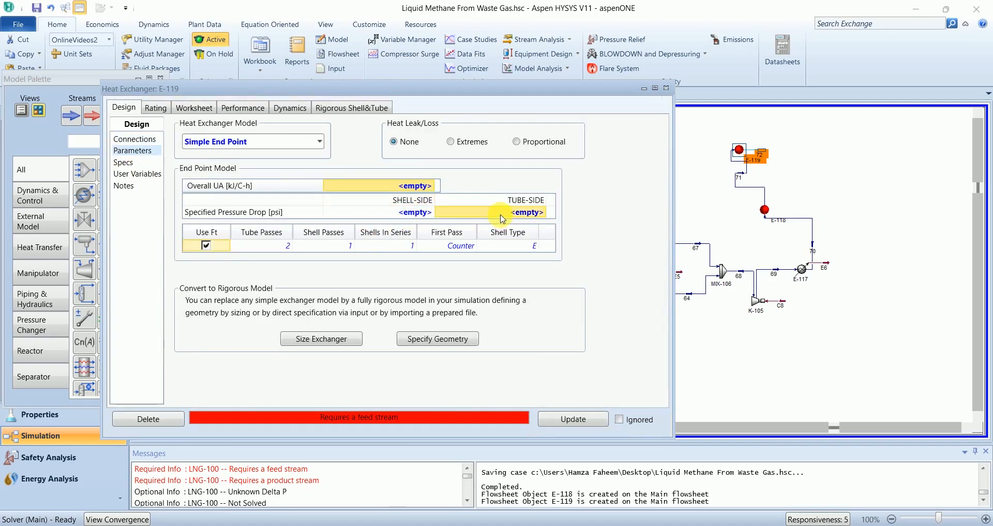
text(3)
key(Return)
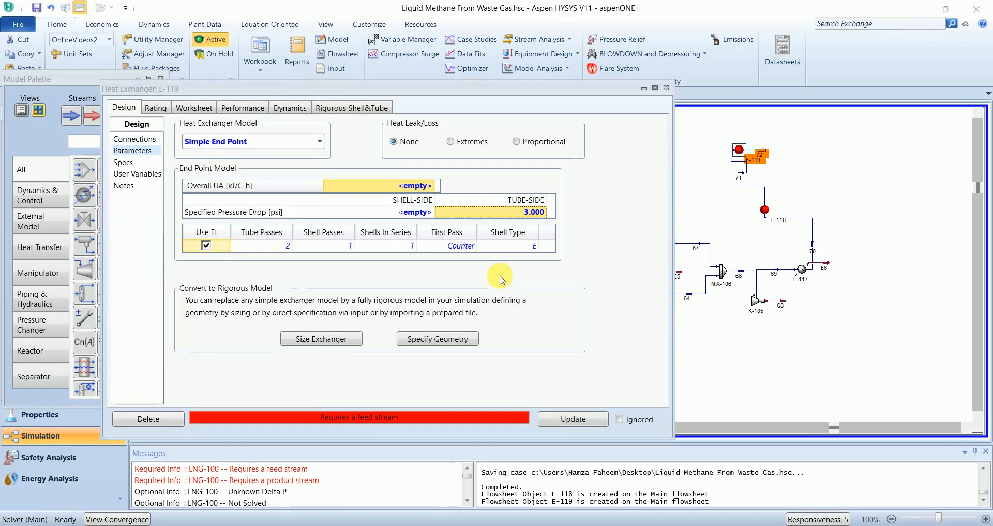
- Set the temperature of tube-side outlet stream 72 to -78.25 F and close the properties of heat exchanger E-119
click(195, 107)
click(429, 150)
text(-78.2)
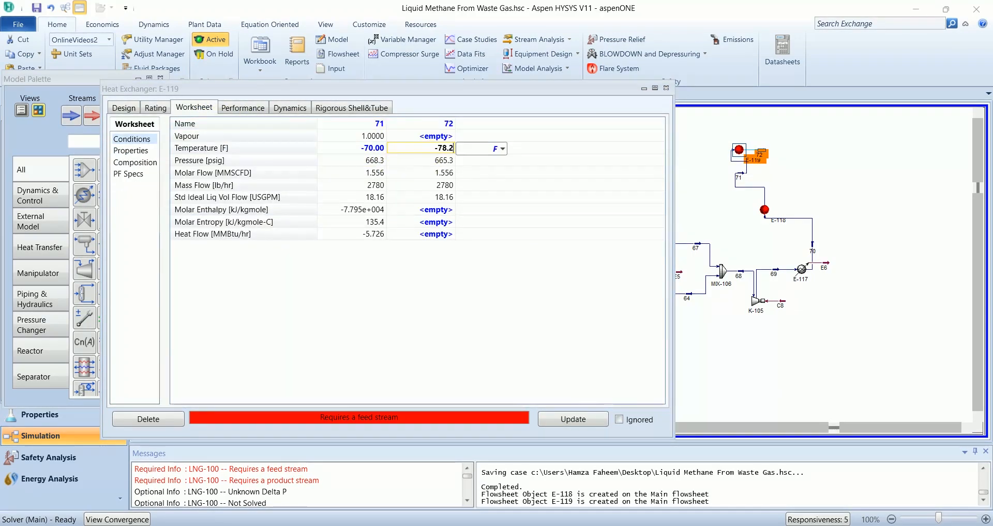
key(Return)
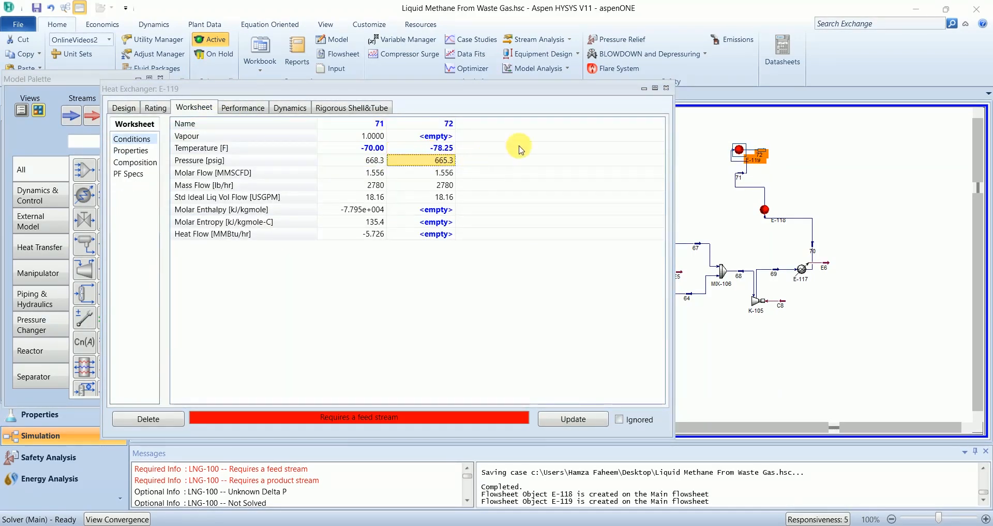
click(666, 88)
click(683, 146)
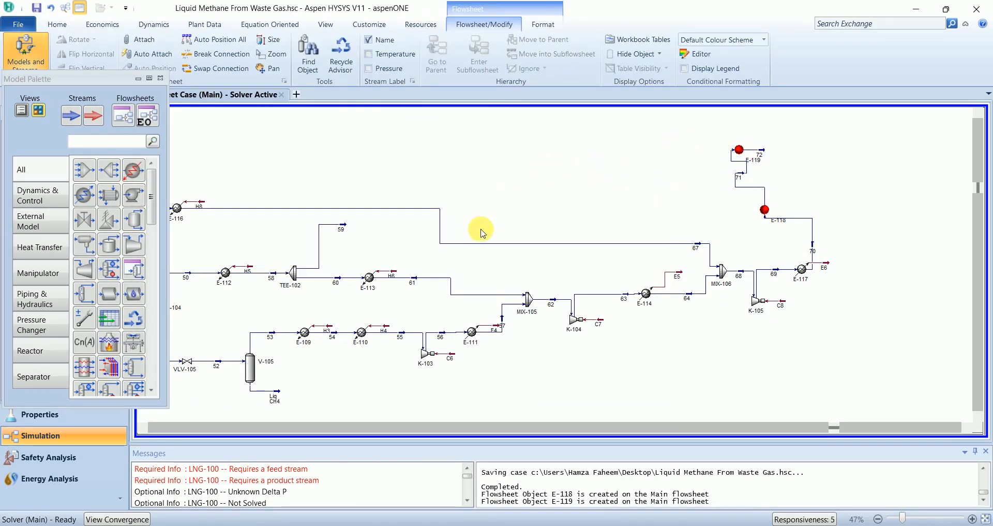
- Rotate heat exchanger E-119 and stream 71 so that they follow the upward flow from E-118
click(739, 150)
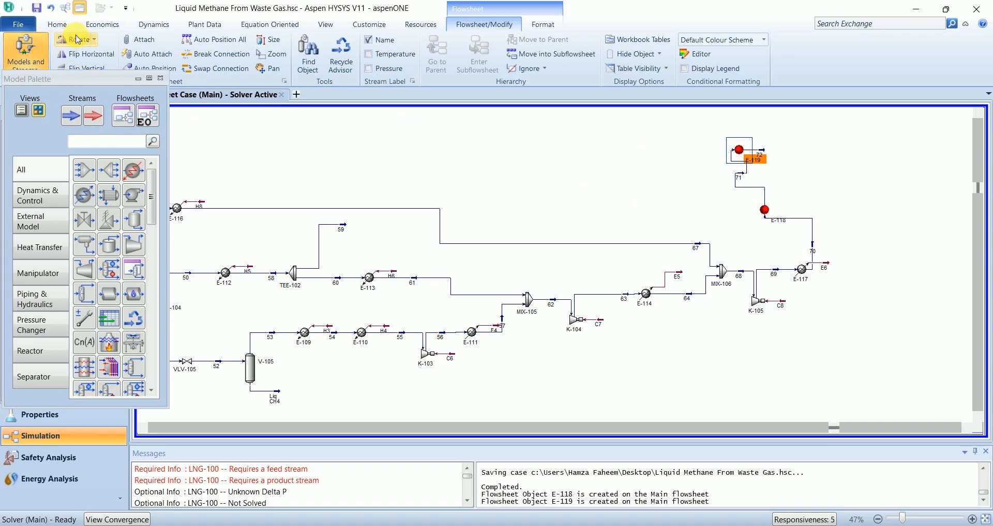
click(76, 42)
click(737, 176)
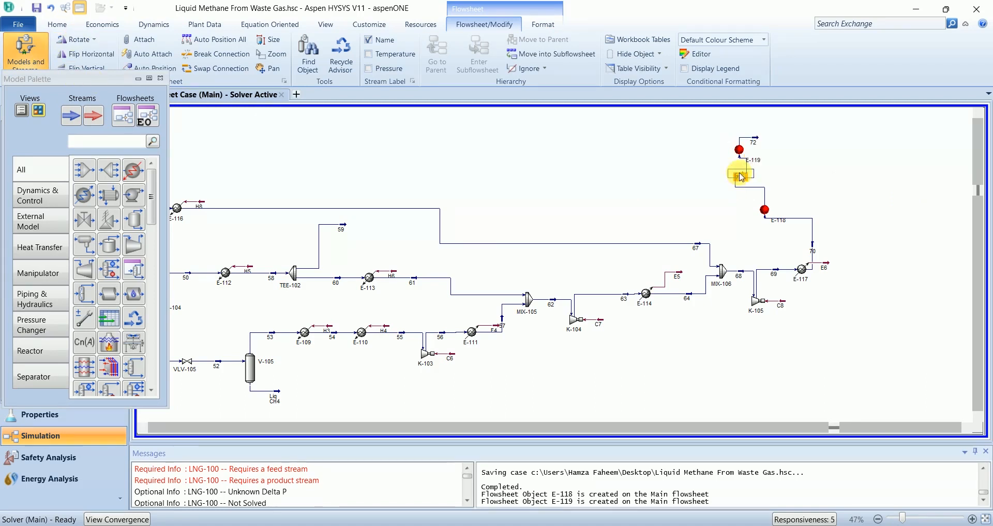
click(78, 39)
click(545, 191)
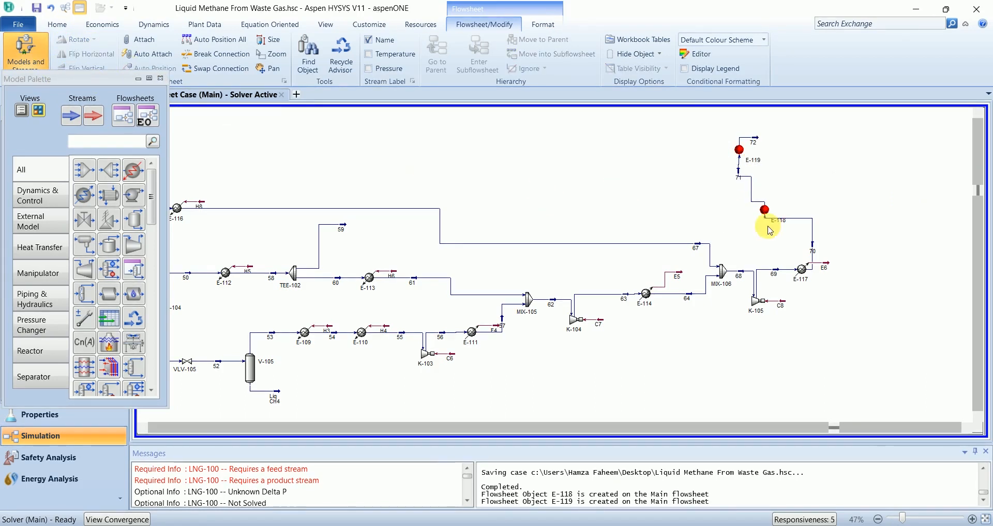
- Align heat exchanger E-118 vertically below stream 71 and move stream 72 to the upper left of E-119
drag(764, 216, 738, 214)
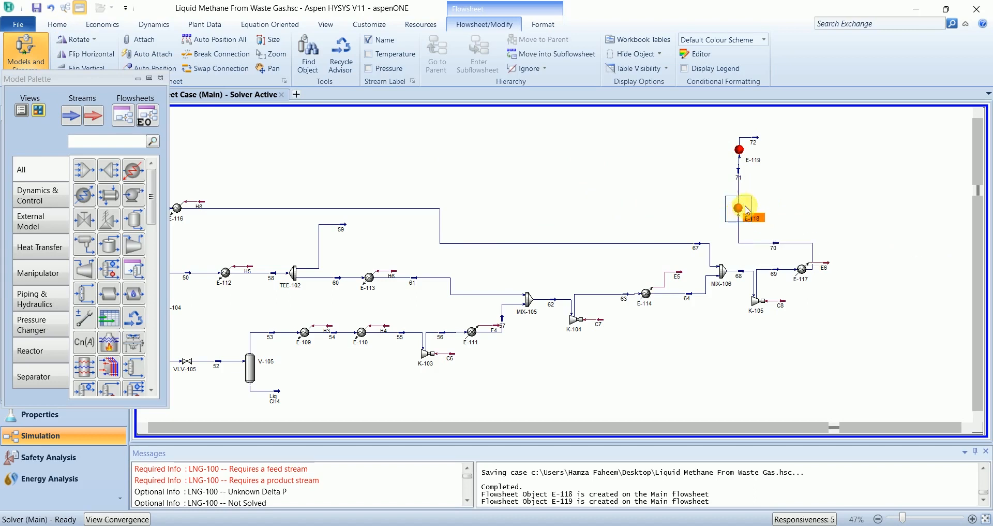
drag(753, 147, 653, 118)
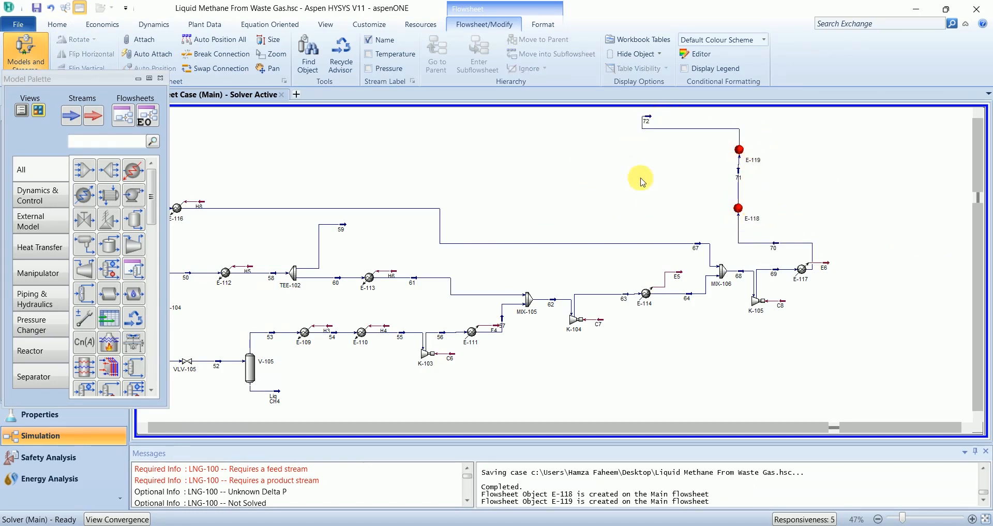
- Move stream 59 up and toward E-119, and add a valve at its end with inlet 59 and a new outlet stream 73
drag(341, 226, 525, 184)
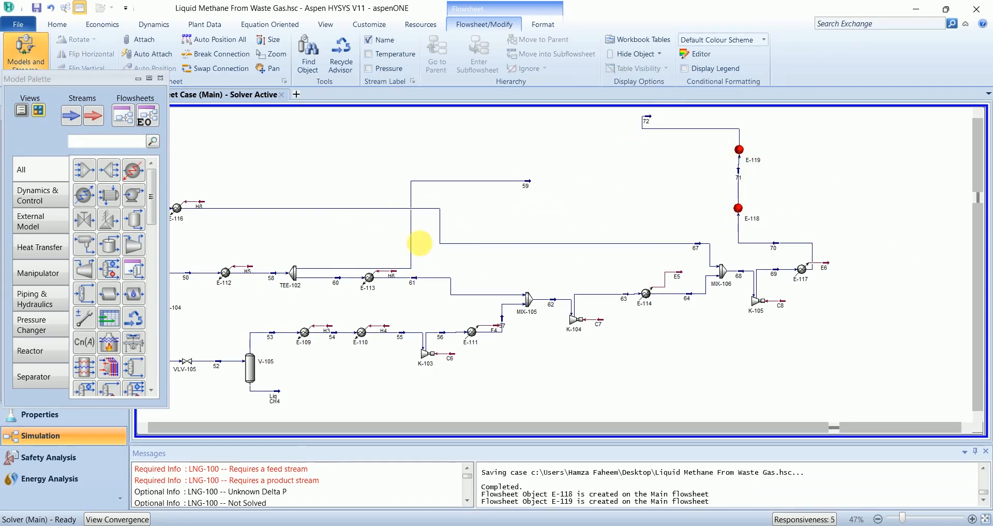
drag(114, 218, 539, 185)
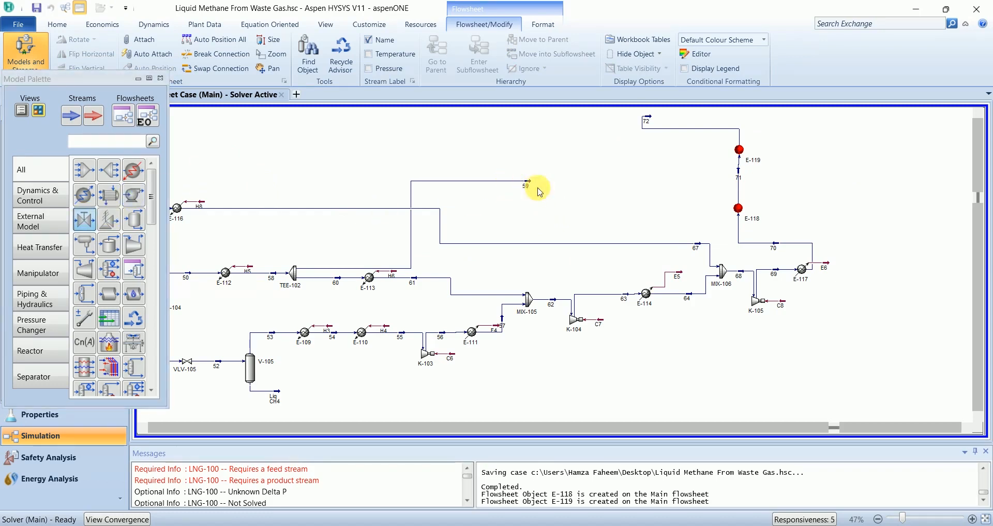
double_click(550, 189)
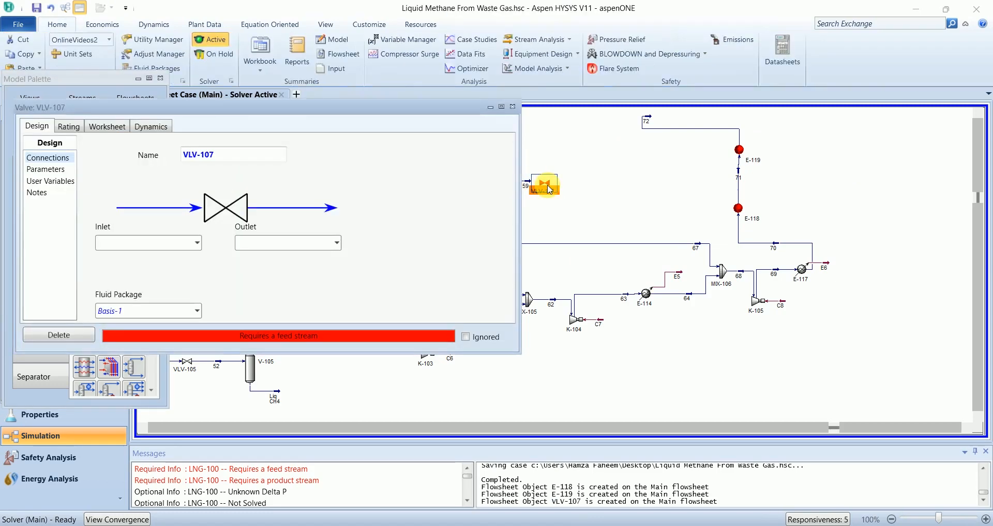
click(197, 243)
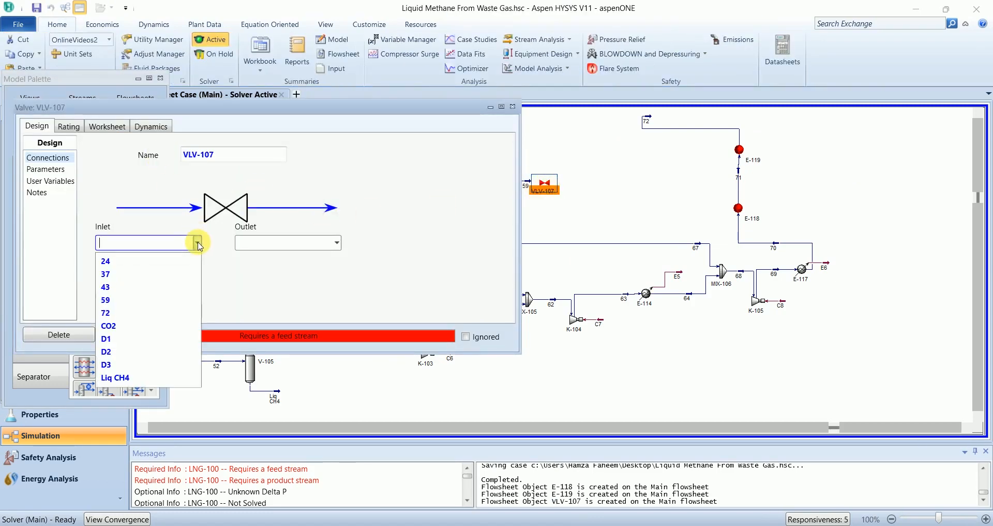
click(155, 300)
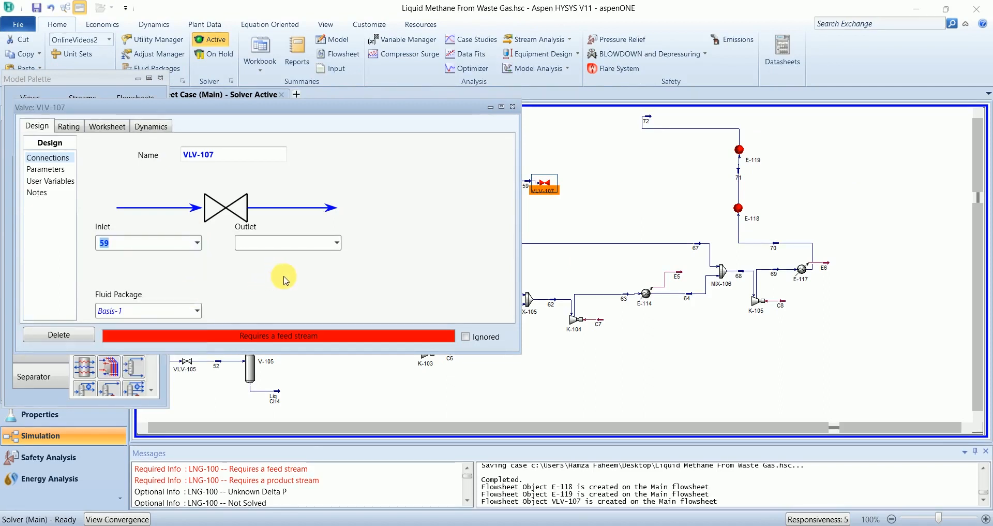
click(280, 245)
text(73)
key(Return)
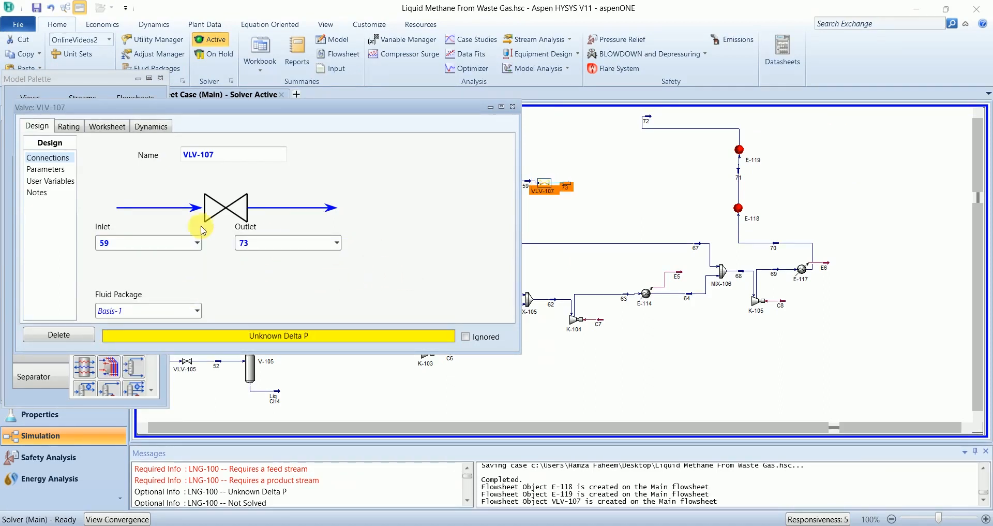
- Set the pressure of valve outlet stream 73 to 10.3 psig and close the properties of valve VLV-107
click(100, 130)
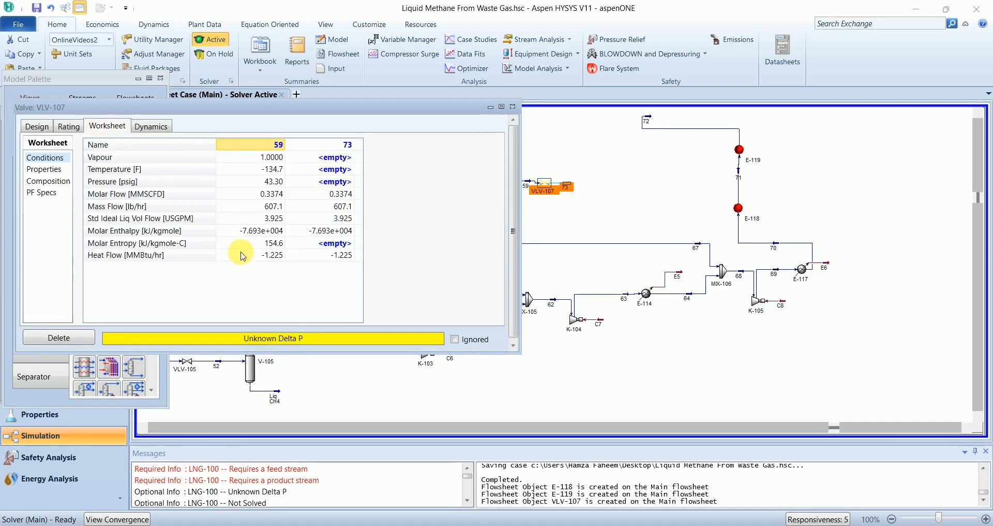
click(346, 182)
text(10)
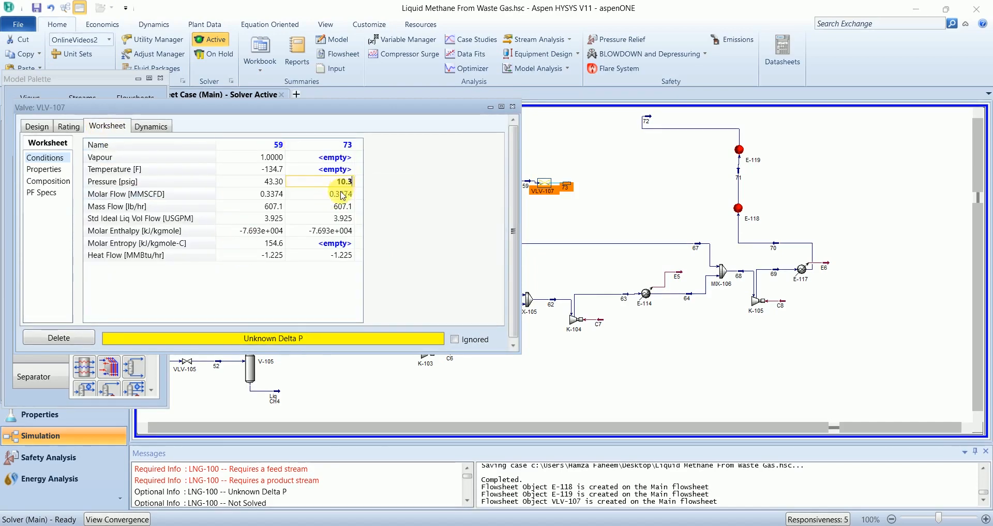
text(.3)
key(Return)
click(512, 109)
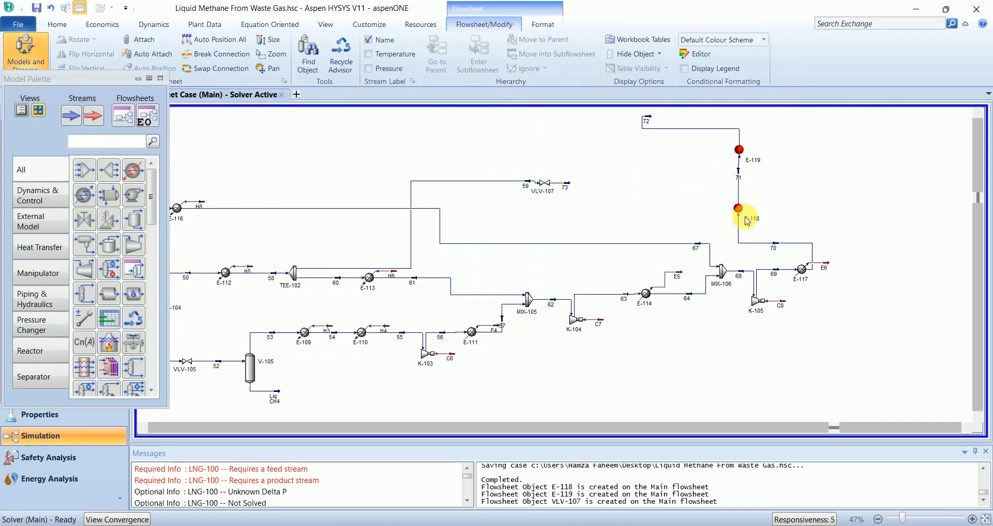
- Connect the shell side of heat exchanger E-119 with stream 73 as inlet and a new stream 74 as outlet
click(739, 151)
double_click(746, 158)
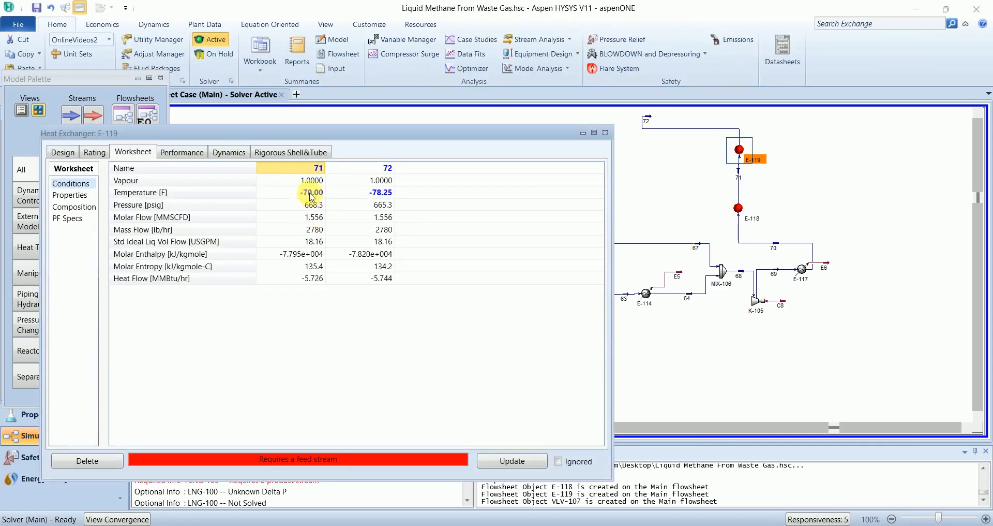
click(64, 153)
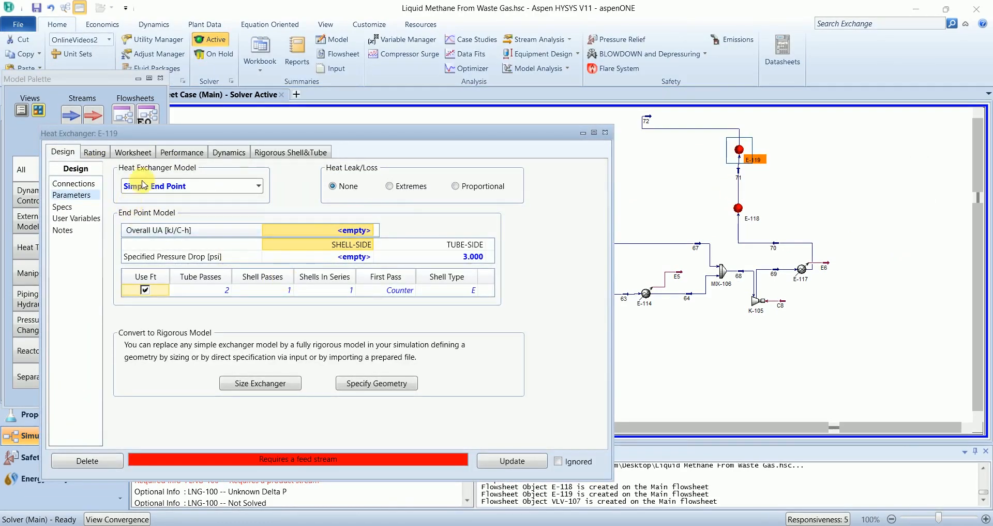
click(88, 185)
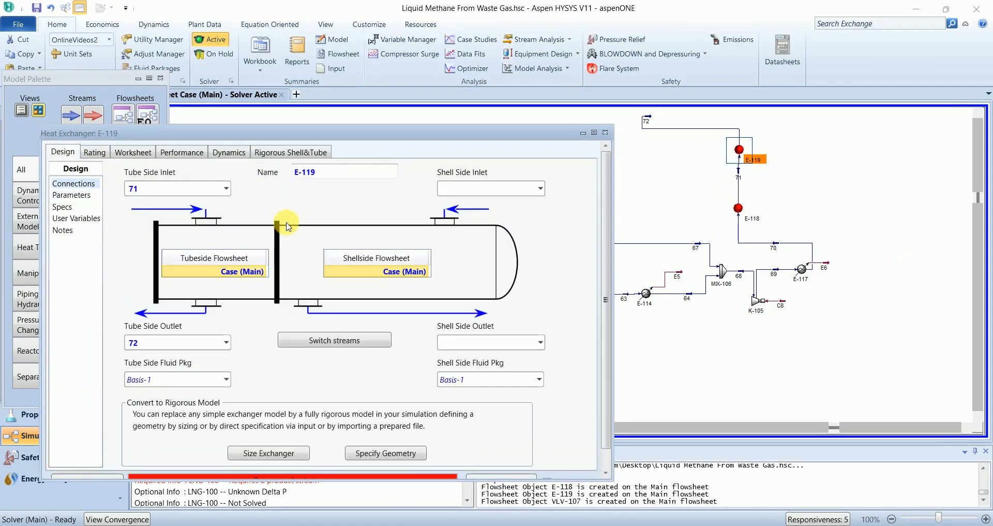
click(540, 189)
click(466, 244)
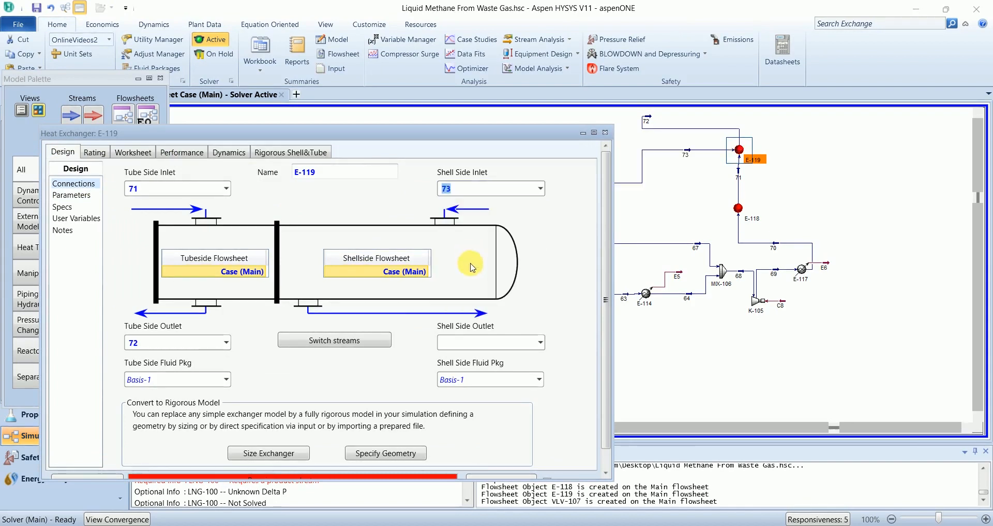
click(524, 349)
text(7)
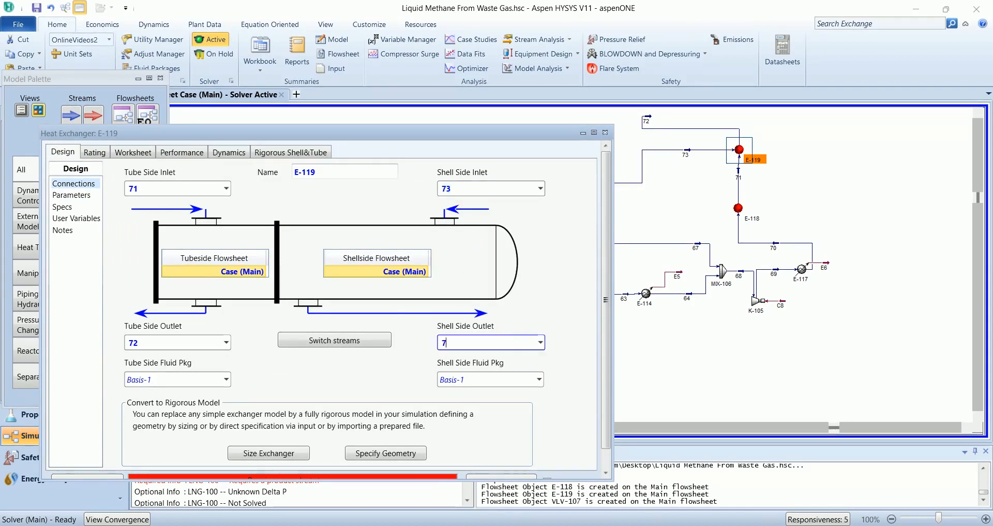
text(4)
key(Return)
- Set the shell-side pressure drop of heat exchanger E-119 to 0 psi and close its properties
drag(377, 130, 383, 109)
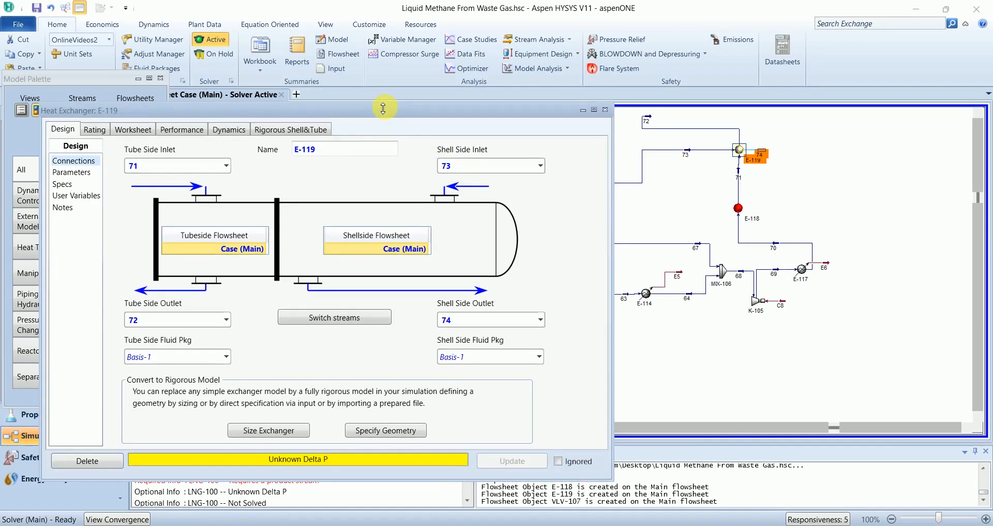
click(72, 172)
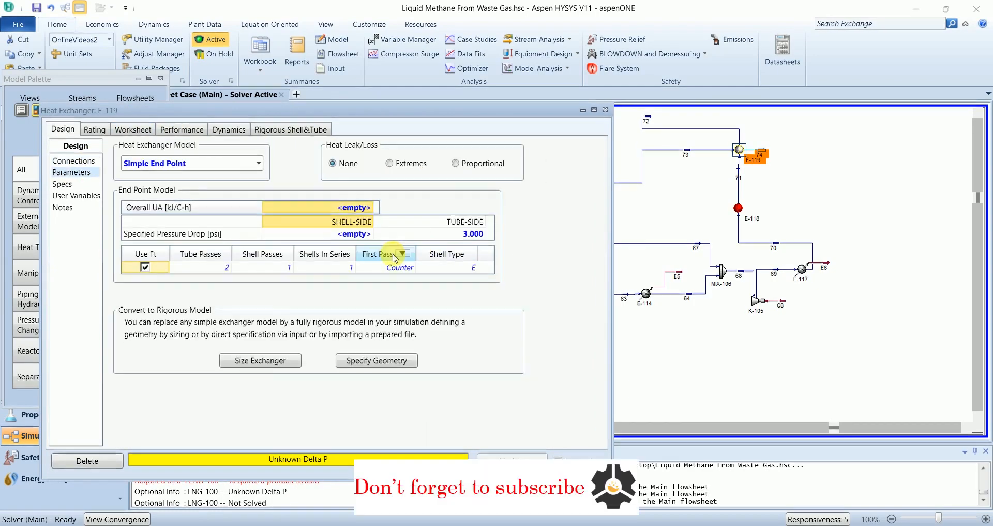
click(352, 233)
text(0)
key(Return)
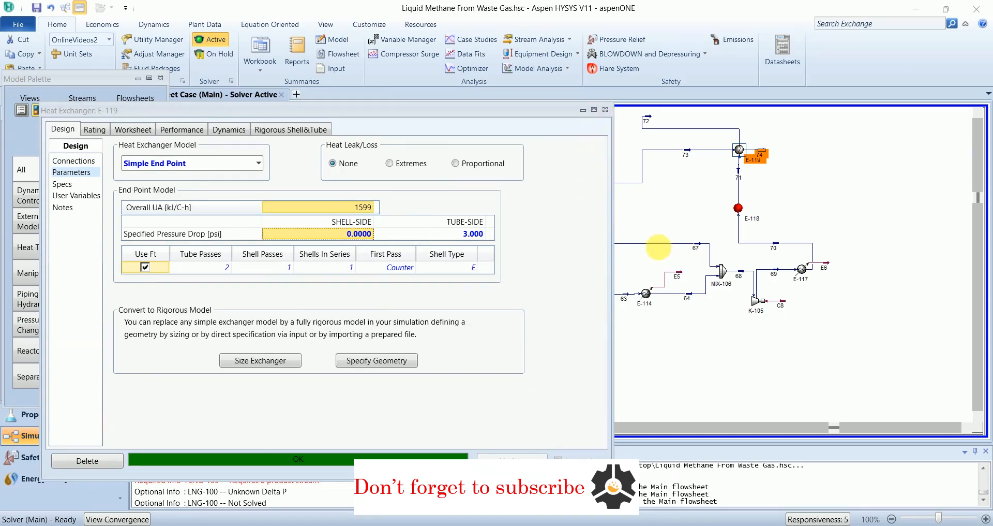
click(682, 247)
click(604, 110)
- Align heat exchanger E-119 vertically above E-118 and move stream 73 close to valve VLV-107
click(741, 152)
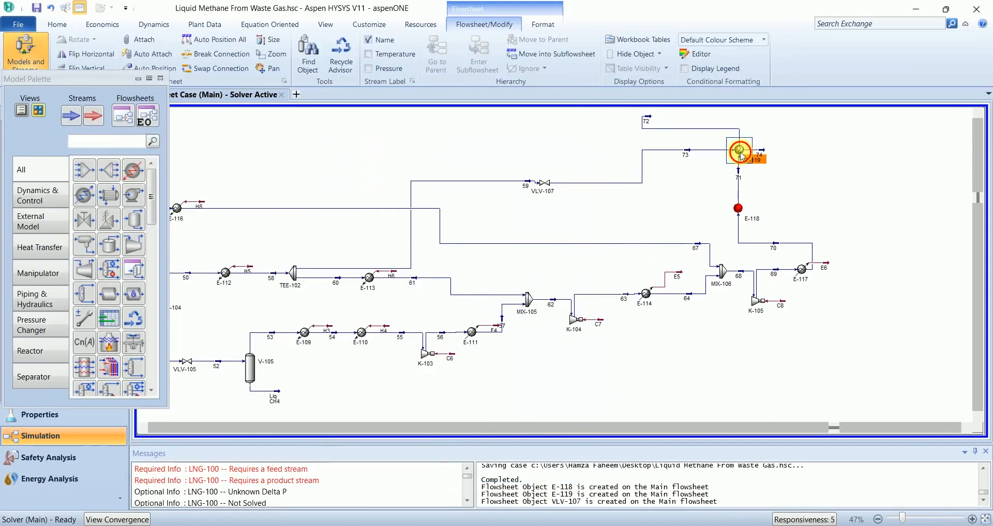
drag(741, 151, 739, 151)
click(706, 186)
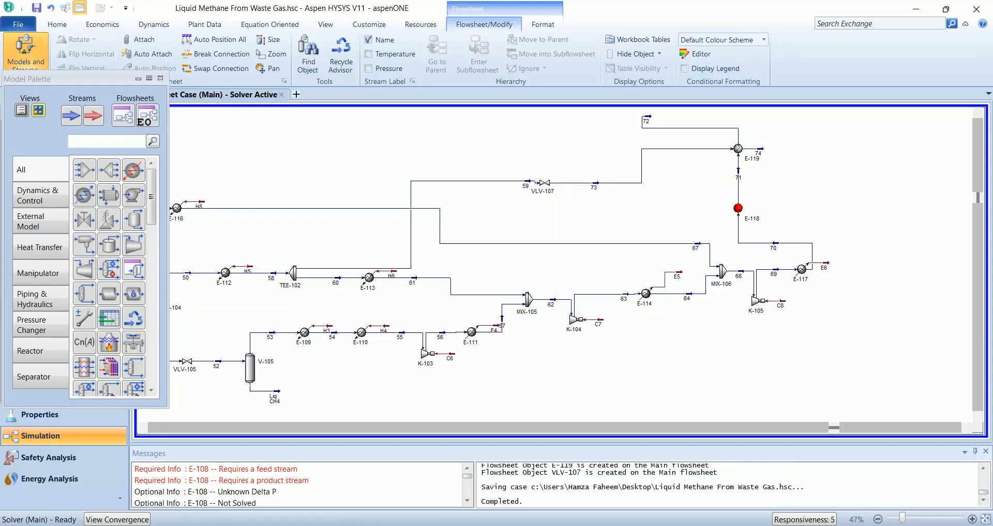
- Close the model palette and move stream 72 back along the flowsheet to a spot above mixer MIX-104
click(158, 79)
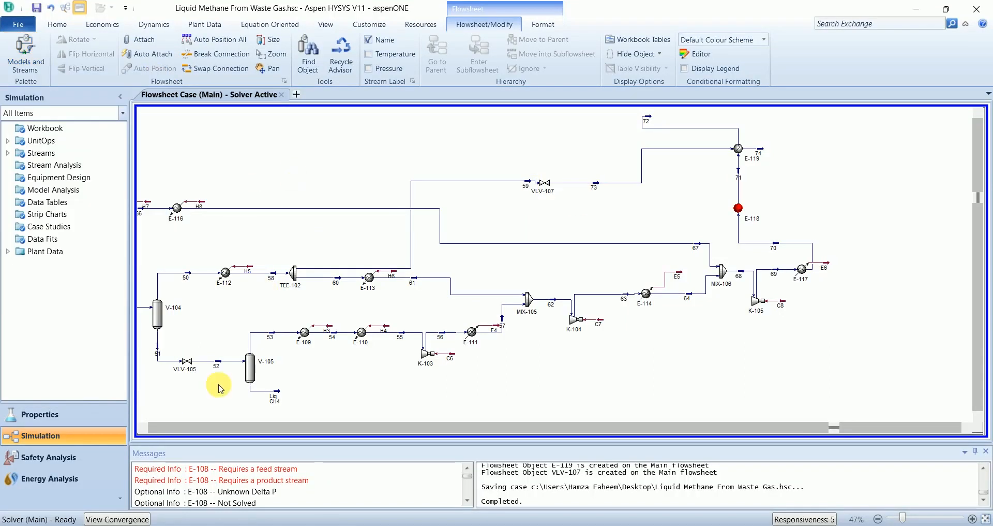
click(141, 428)
click(142, 428)
click(142, 428)
click(141, 428)
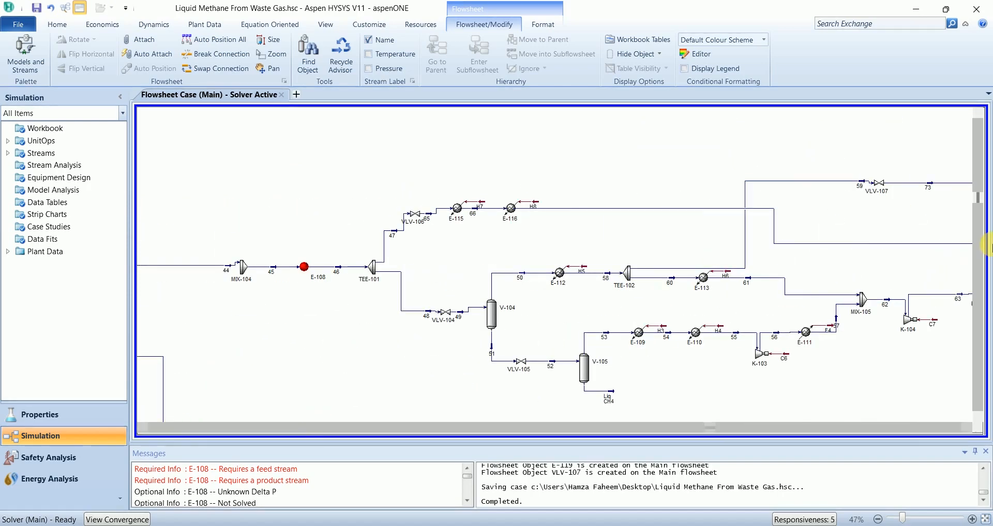
click(962, 426)
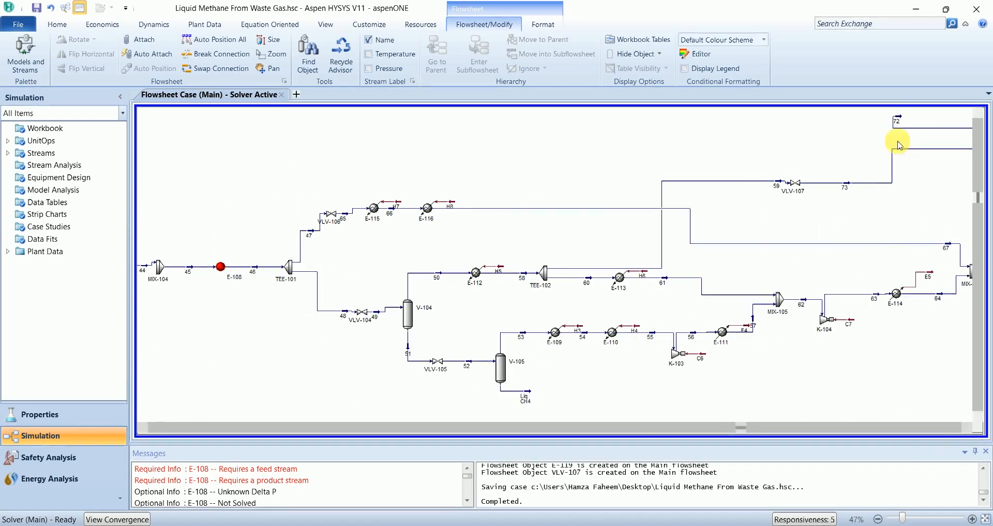
drag(898, 117, 531, 129)
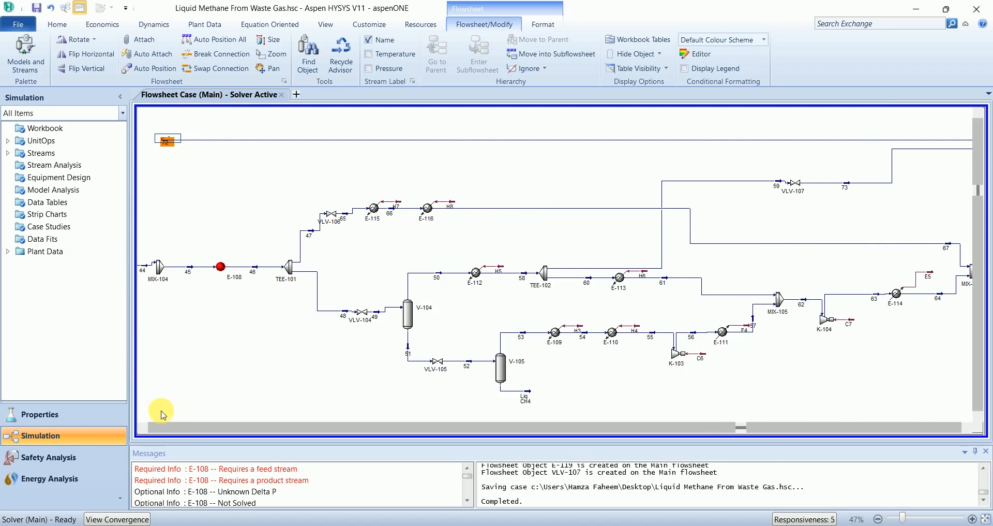
click(141, 426)
click(141, 427)
click(141, 427)
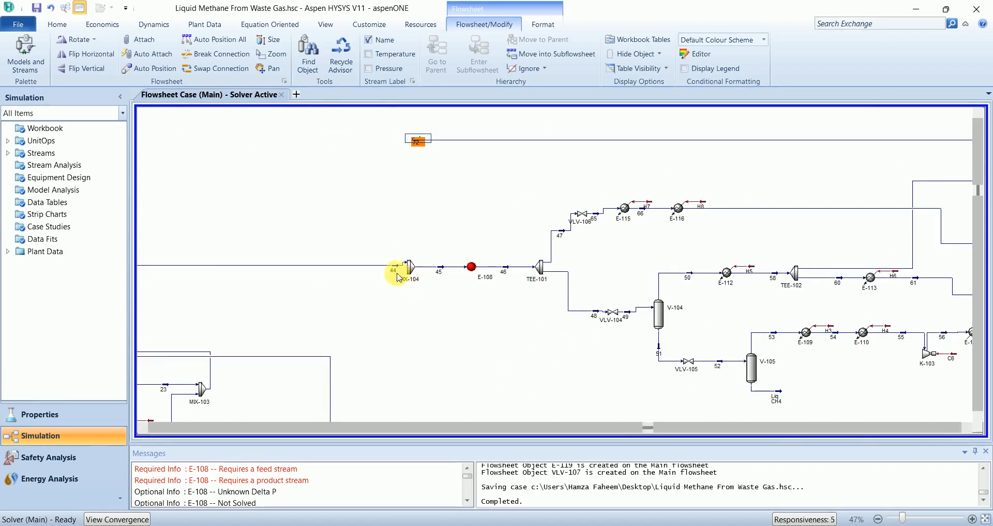
- Shift mixer MIX-104 slightly down, and place stream 72 lower and left of its spot above the mixer, flipped horizontally
drag(409, 274, 411, 278)
click(416, 309)
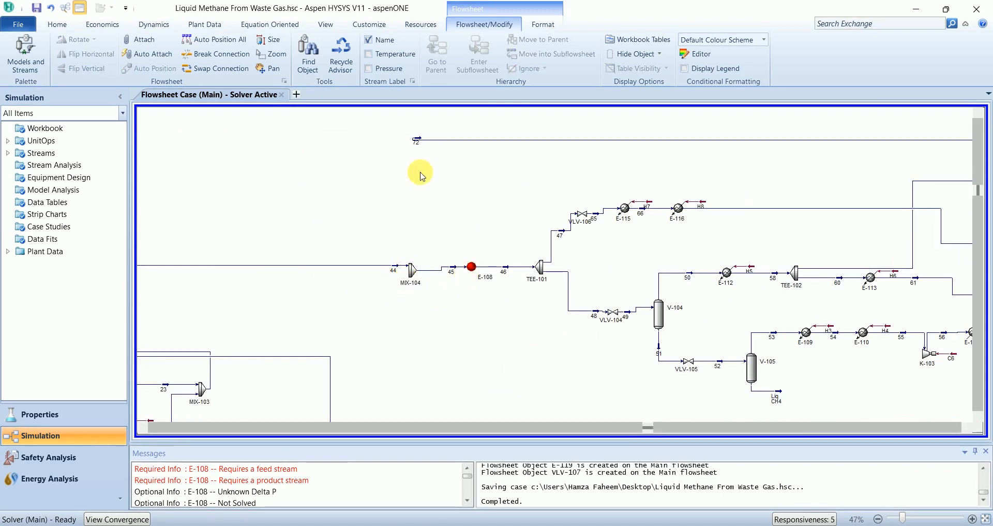
drag(417, 138, 374, 158)
click(62, 51)
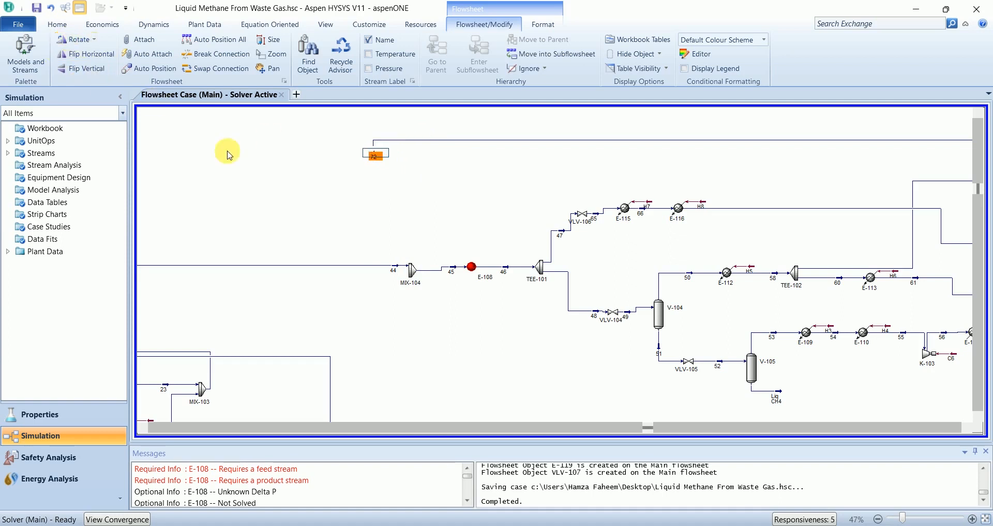
click(253, 168)
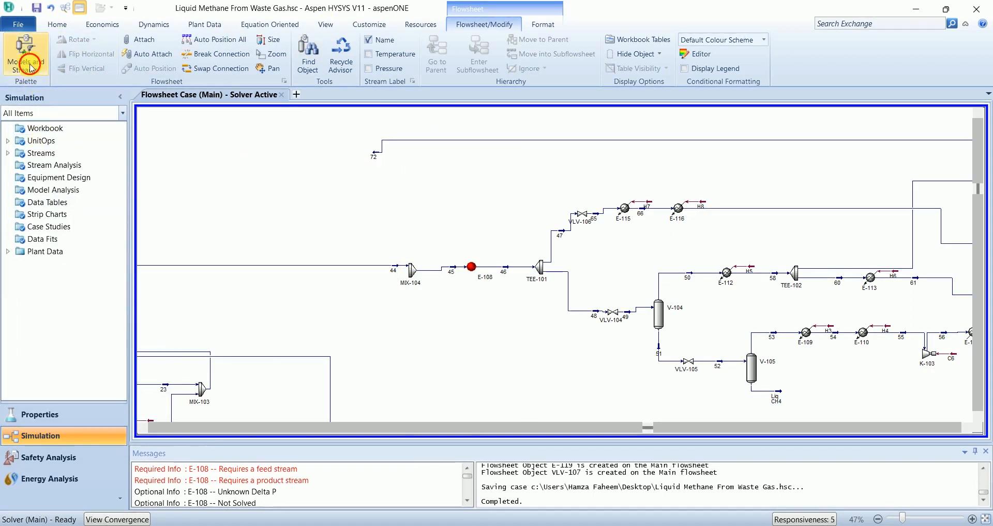
- Add a material stream beside the inlet of mixer MIX-104, below stream 44, and define it from stream 72
click(21, 49)
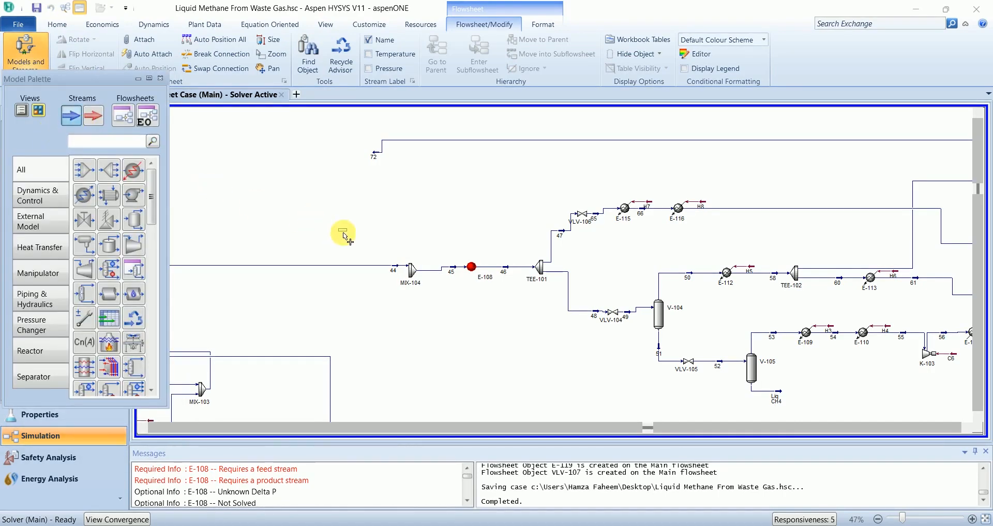
click(375, 284)
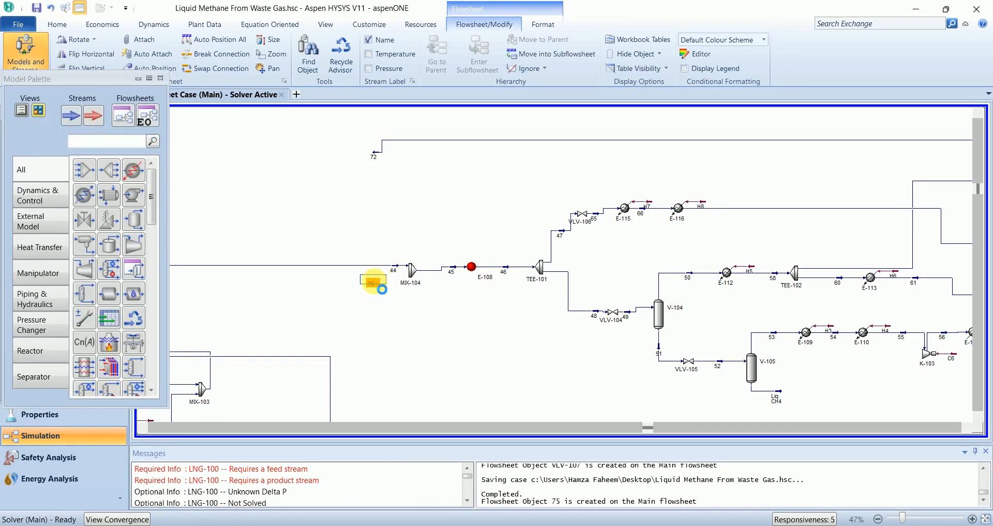
double_click(381, 287)
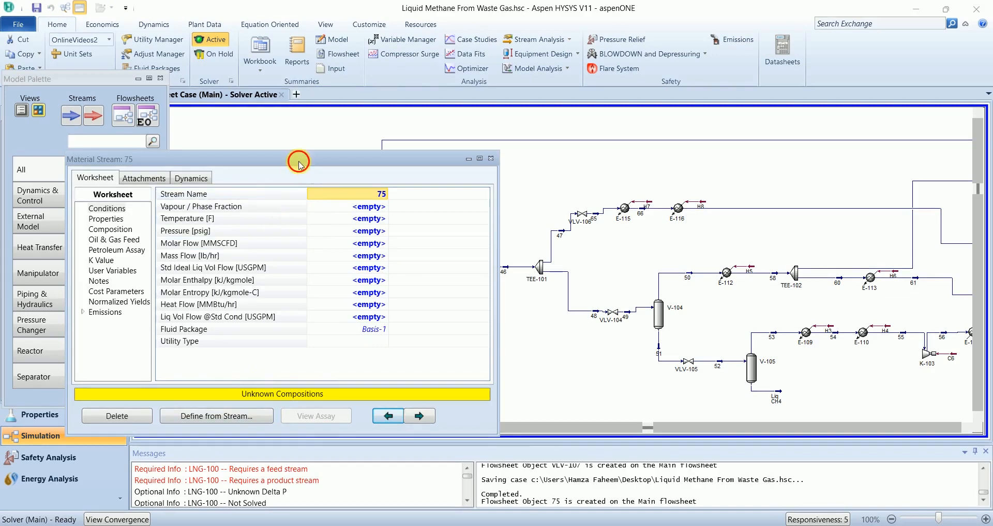
drag(300, 160, 353, 134)
click(299, 389)
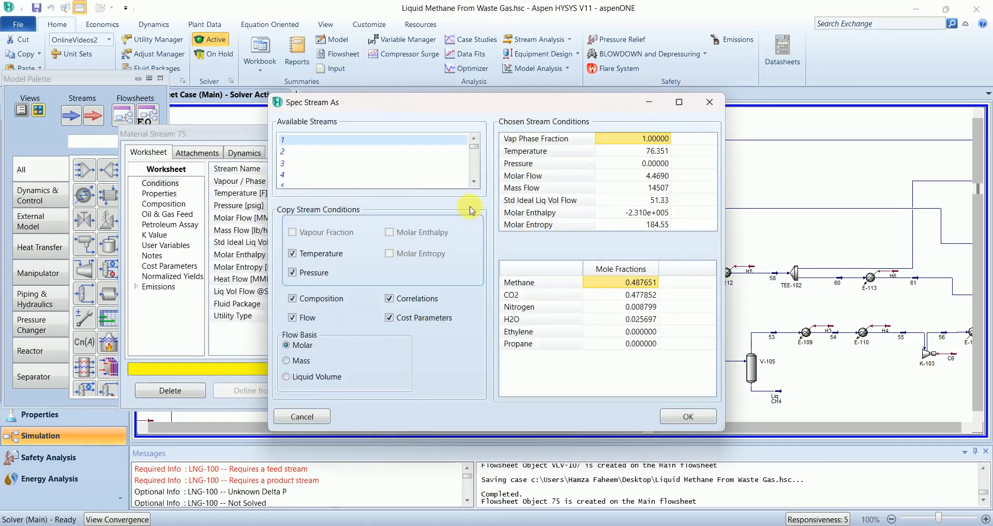
scroll(340, 169, down, 4)
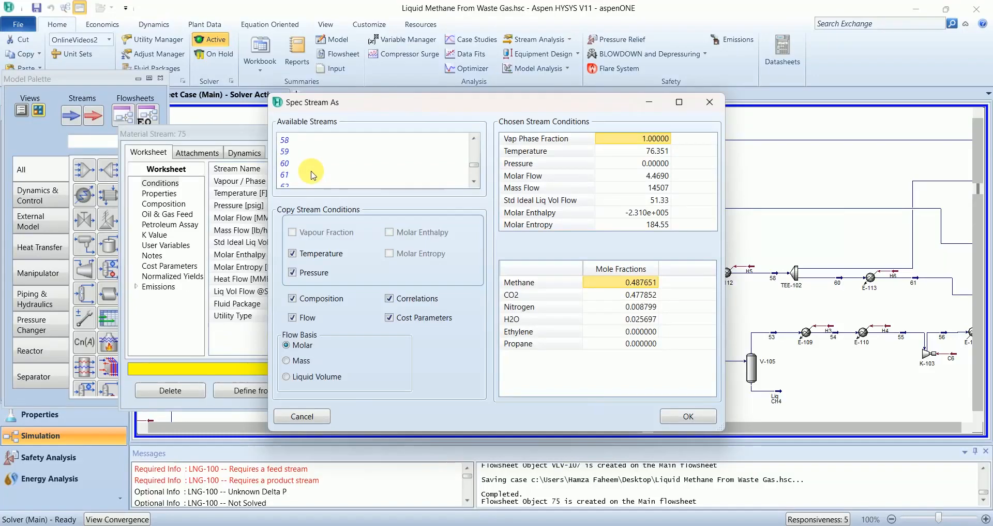
click(285, 175)
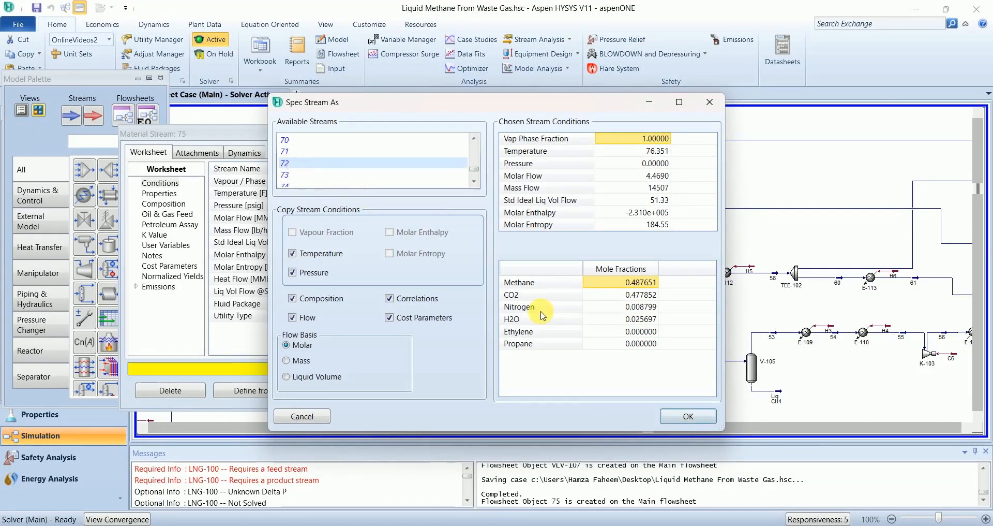
click(685, 414)
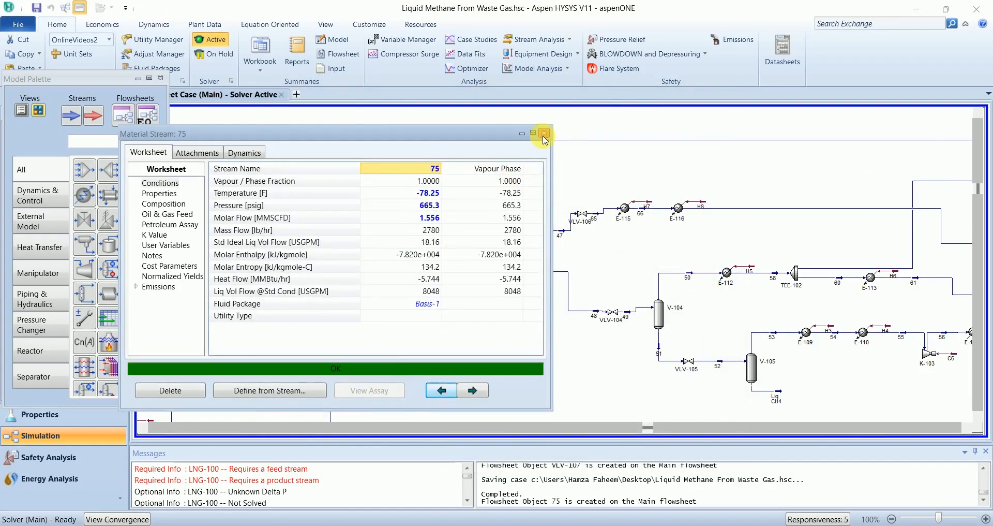
click(544, 133)
- Add stream 75 as a second inlet of mixer MIX-104 and close the mixer's window
double_click(410, 273)
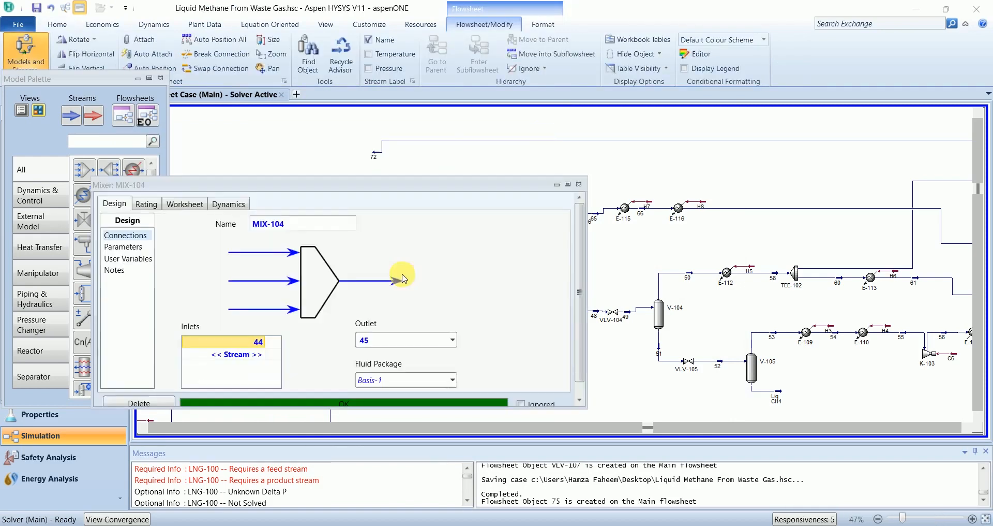
click(261, 351)
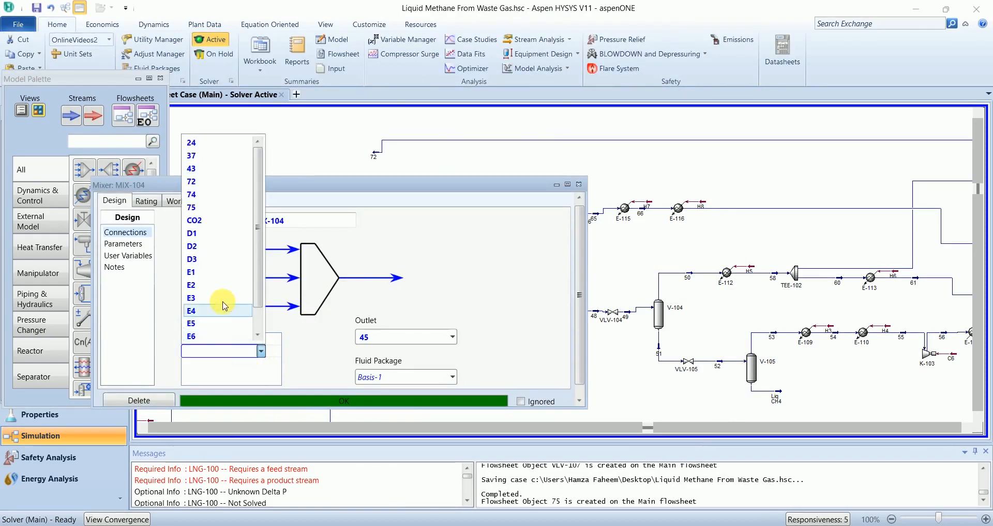
click(217, 207)
click(579, 185)
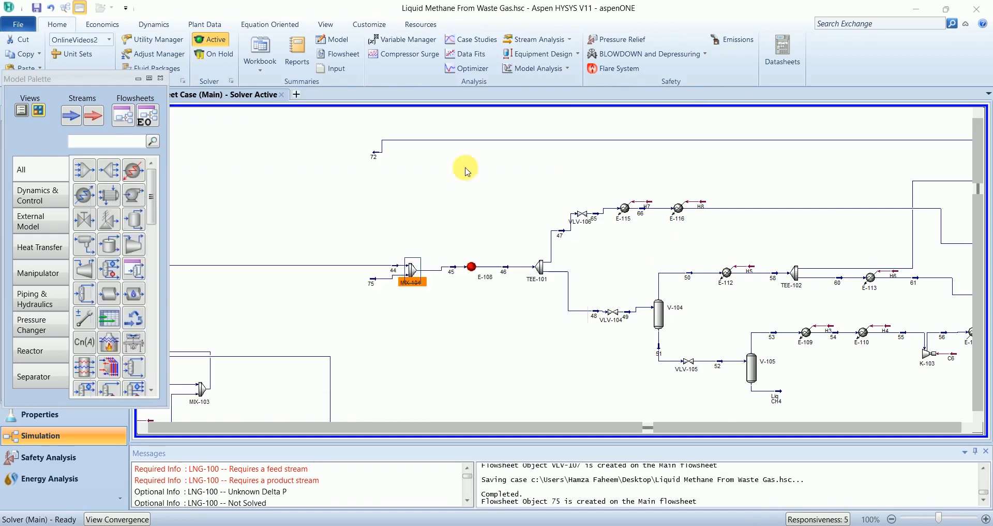
click(445, 172)
- Place a recycle block above mixer MIX-104, between streams 72 and 75
mouse_move(375, 282)
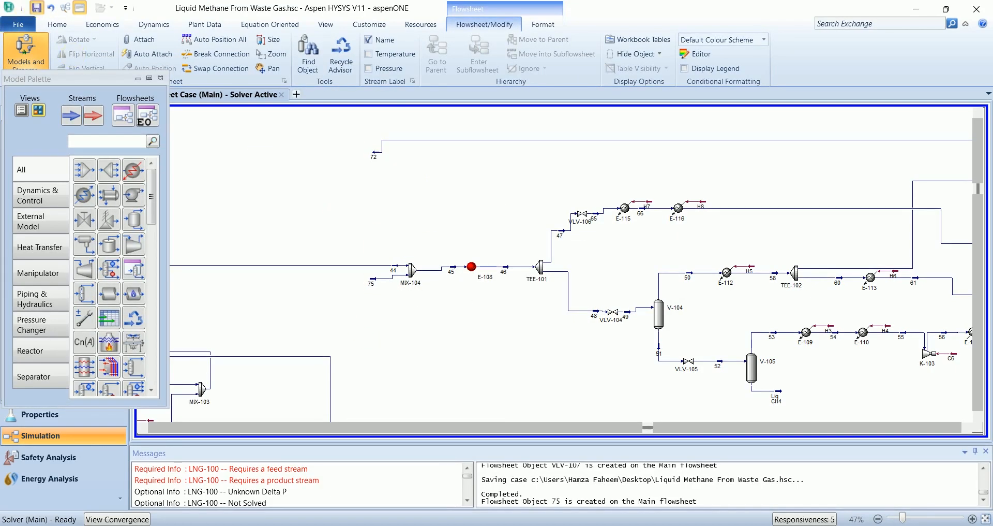
click(367, 230)
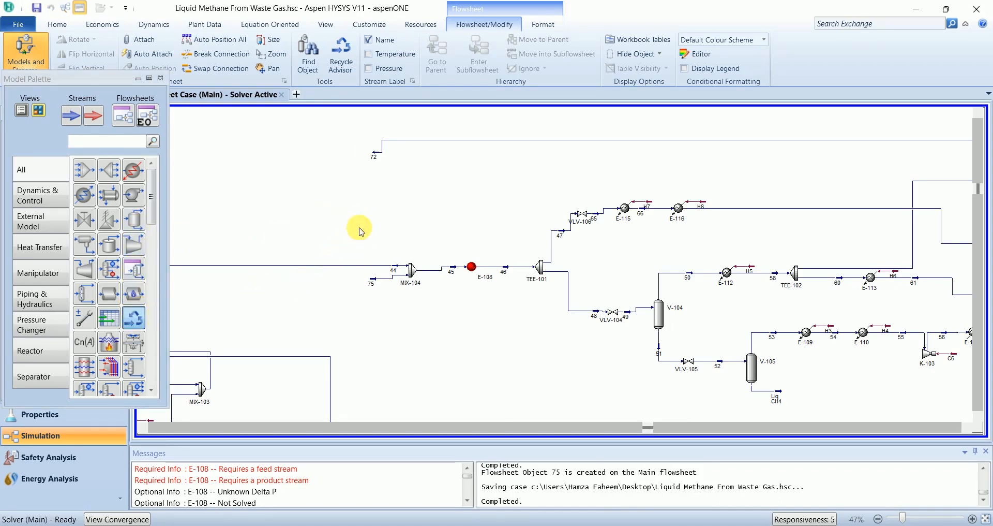
click(367, 213)
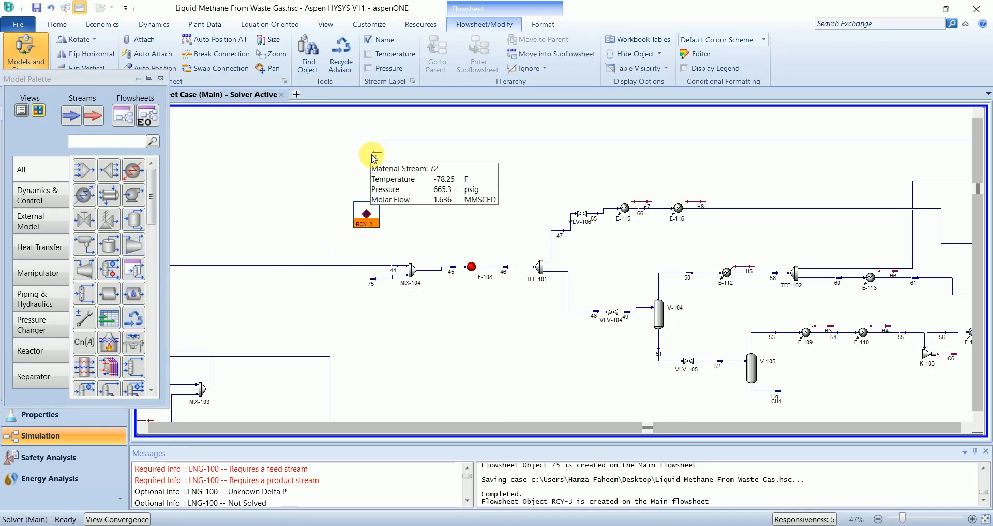
- Connect the new recycle block with stream 72 as its inlet and stream 75 as its outlet
double_click(365, 221)
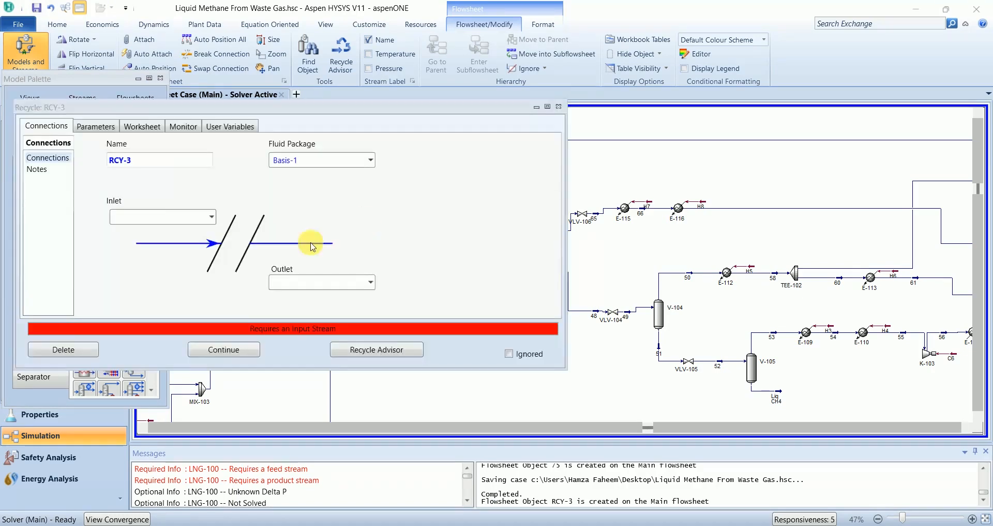
click(212, 224)
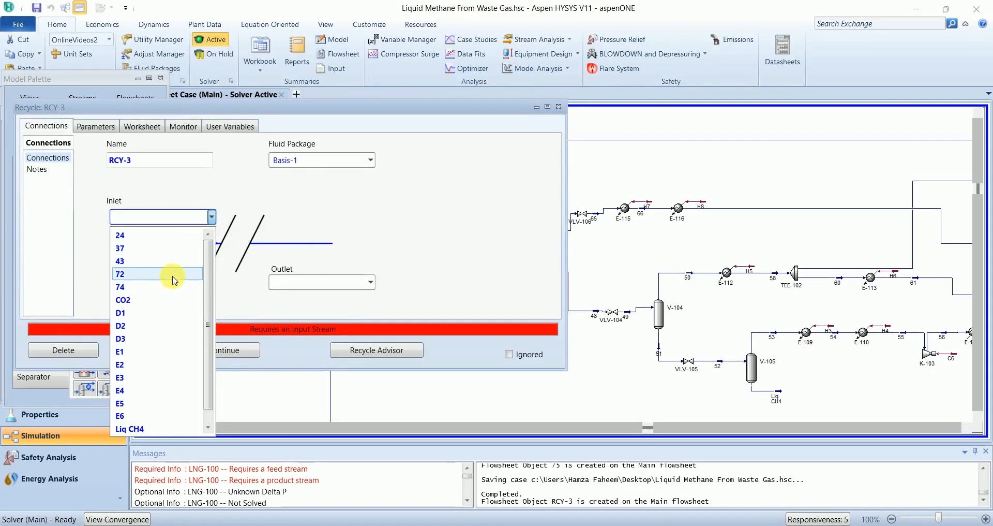
click(172, 281)
drag(394, 115, 540, 142)
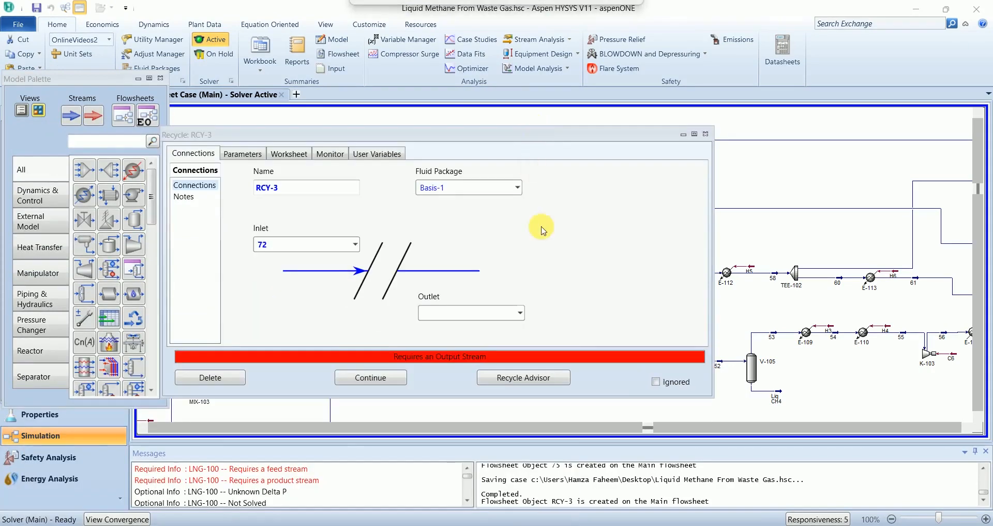
click(520, 312)
click(450, 409)
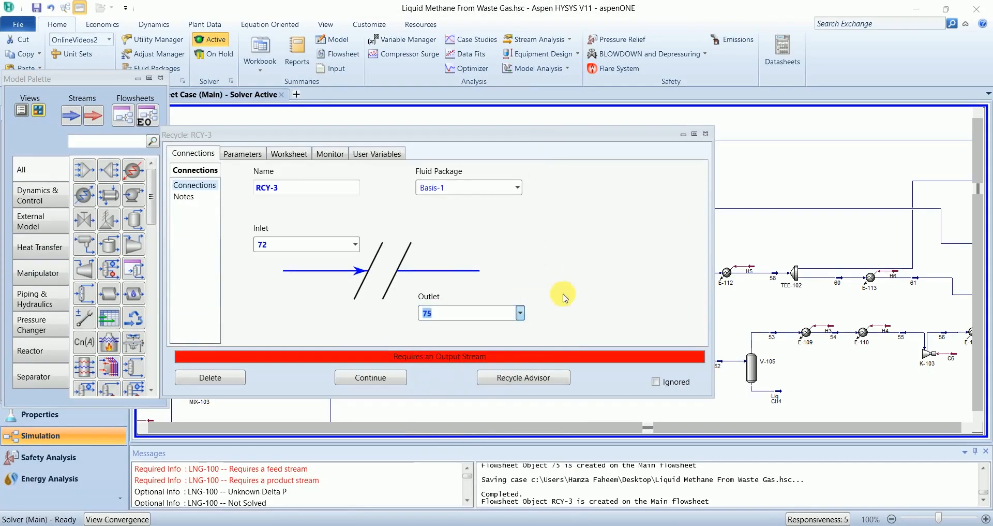
click(706, 134)
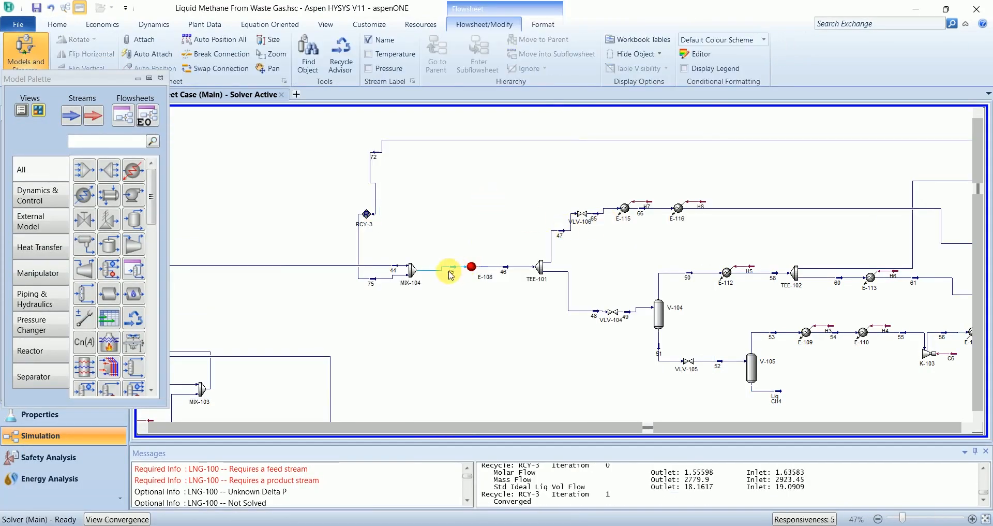
- Clear stream 75's pressure in the mixer MIX-104 worksheet, re-enter it as 665.3 psig, and save the case
double_click(413, 277)
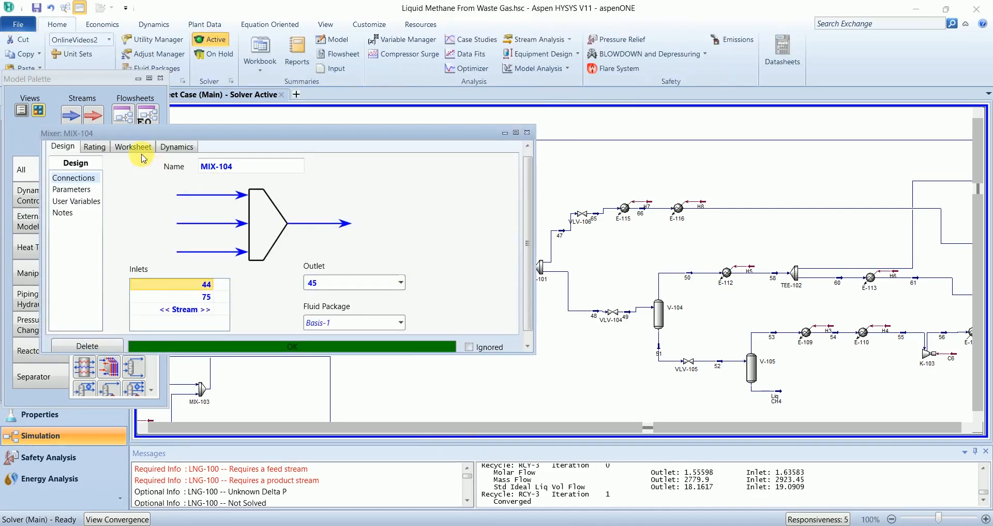
click(124, 150)
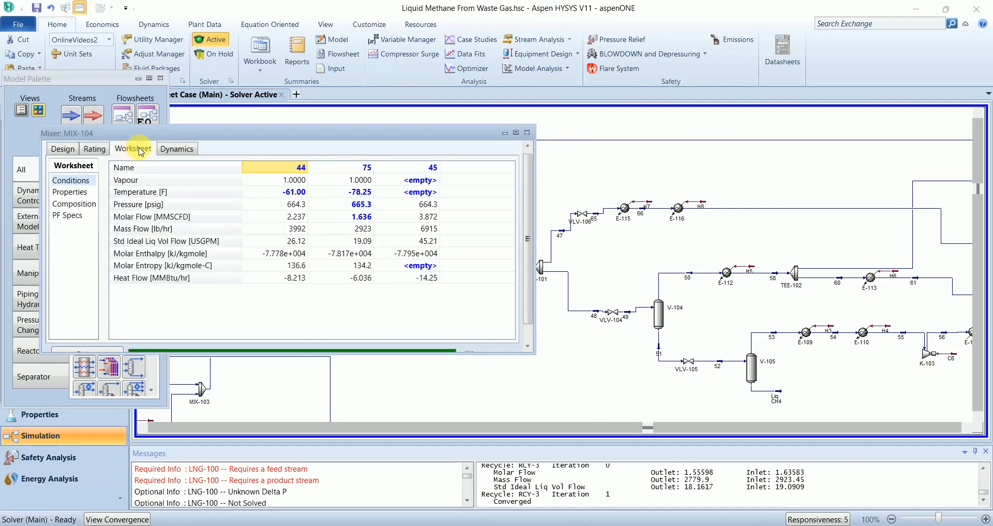
click(365, 205)
key(Delete)
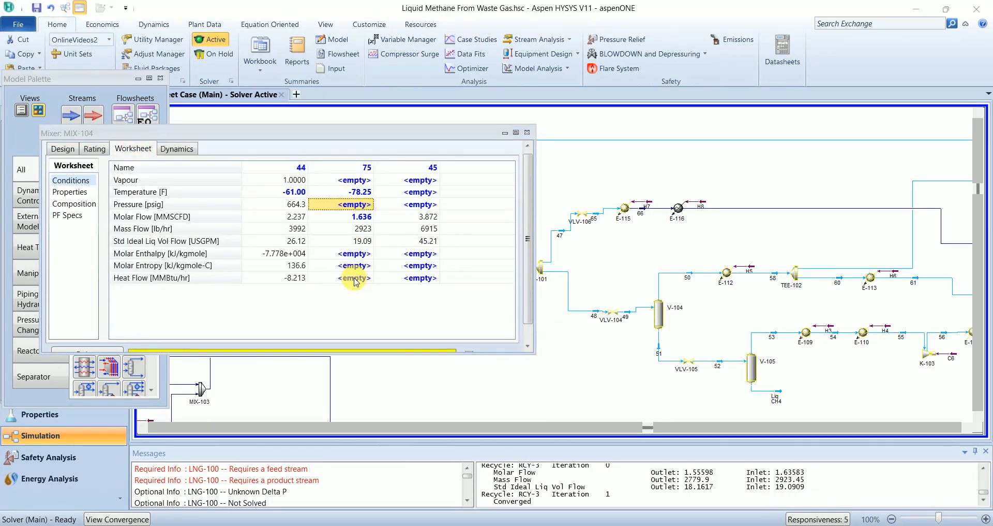
text(665.3)
key(Return)
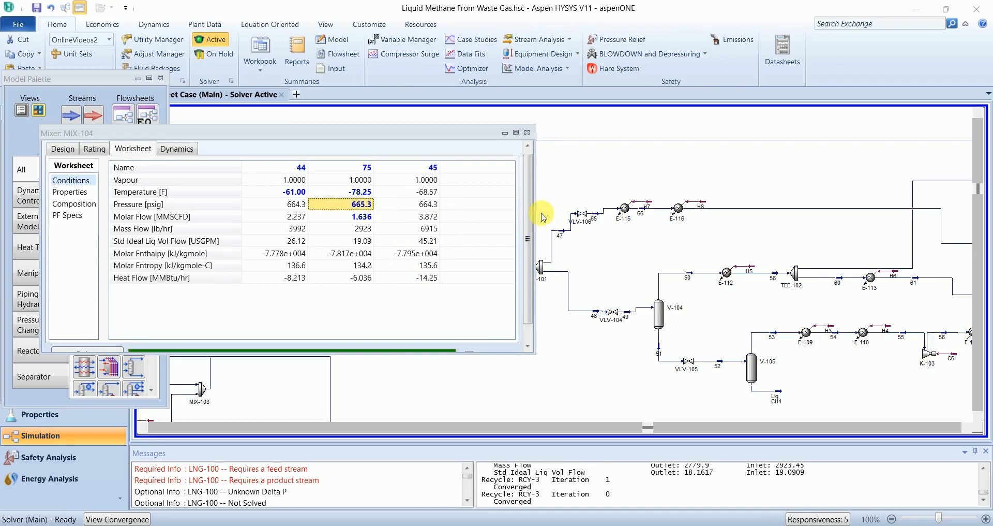
click(528, 132)
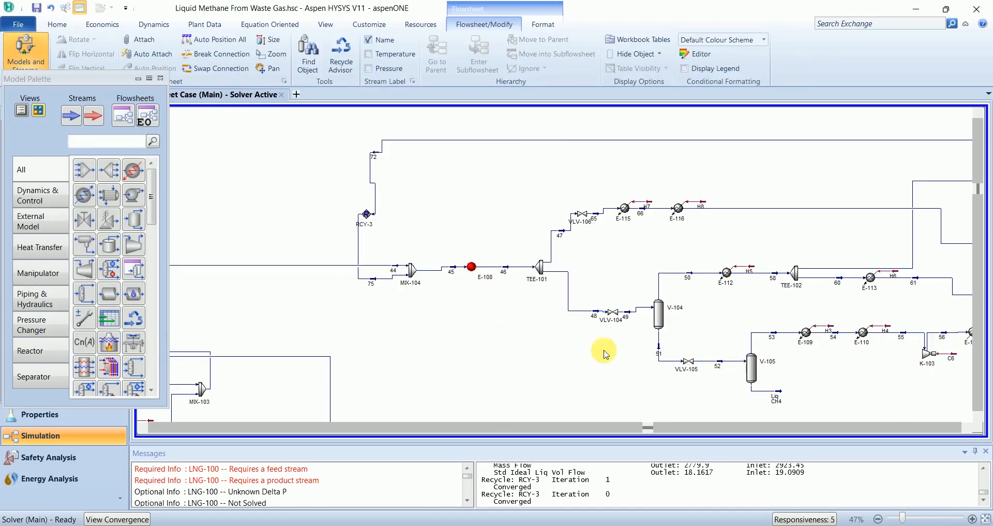
key(ctrl+s)
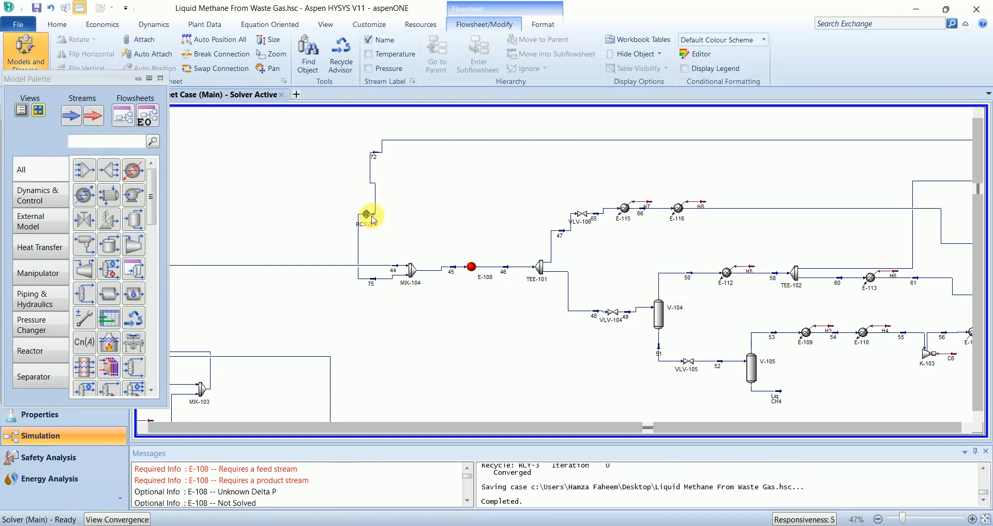
- Rotate recycle block RCY-3 to line up with the vertical stream path, and move stream 72 slightly up
click(365, 215)
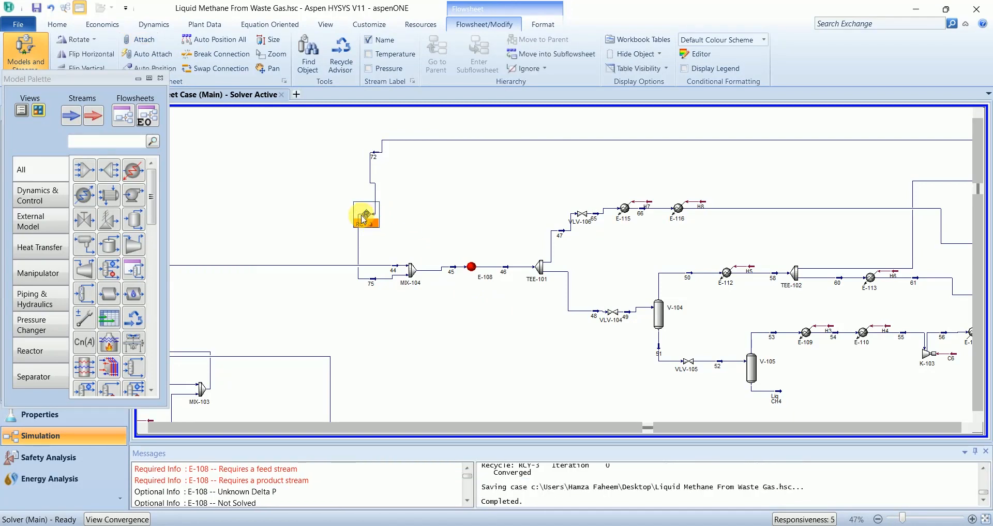
click(71, 42)
click(439, 201)
drag(375, 154, 375, 137)
click(404, 170)
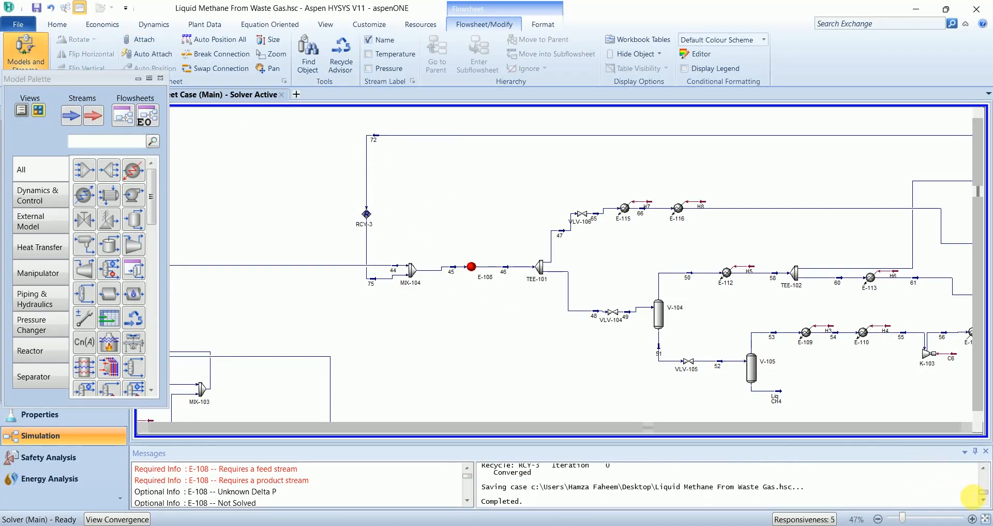
- Move stream 74 from beside exchanger E-119 back along the flowsheet to a spot above the LNG-101 line
click(878, 520)
click(878, 520)
click(878, 520)
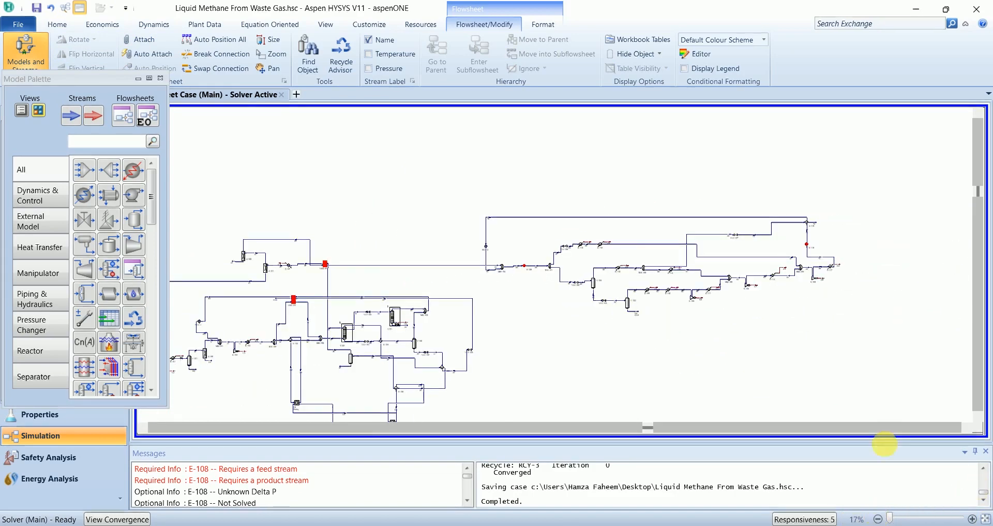
click(986, 520)
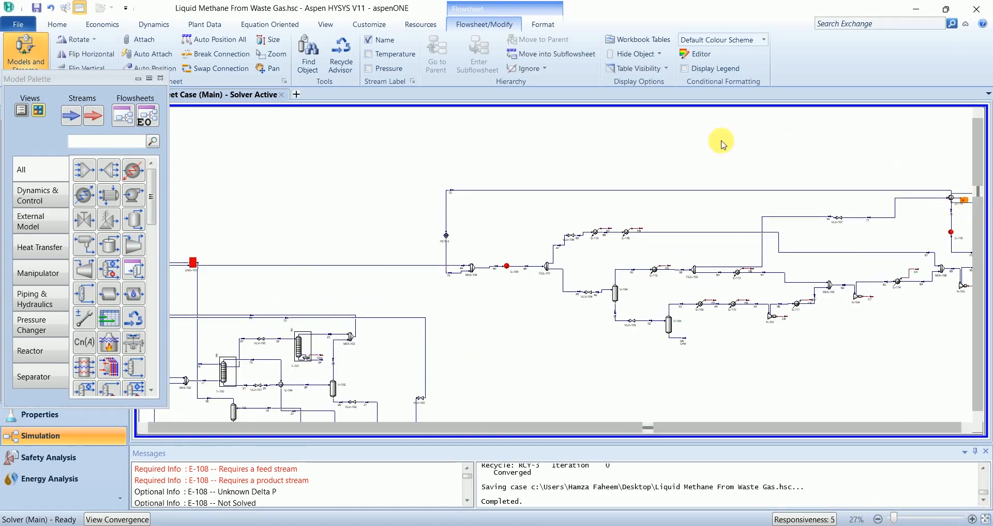
drag(721, 141, 240, 162)
click(274, 203)
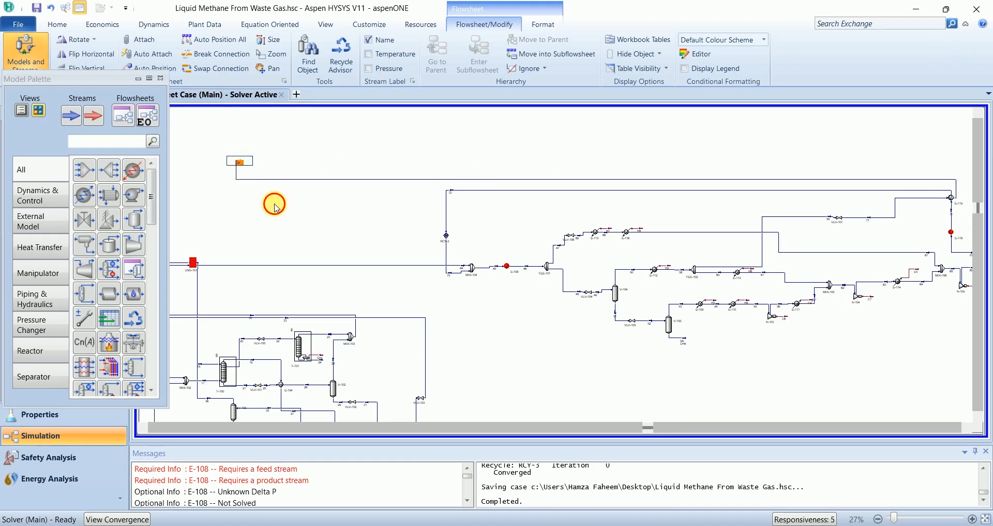
- Connect stream 74 as the inlet of the empty cold side of exchanger LNG-101
click(142, 428)
click(445, 265)
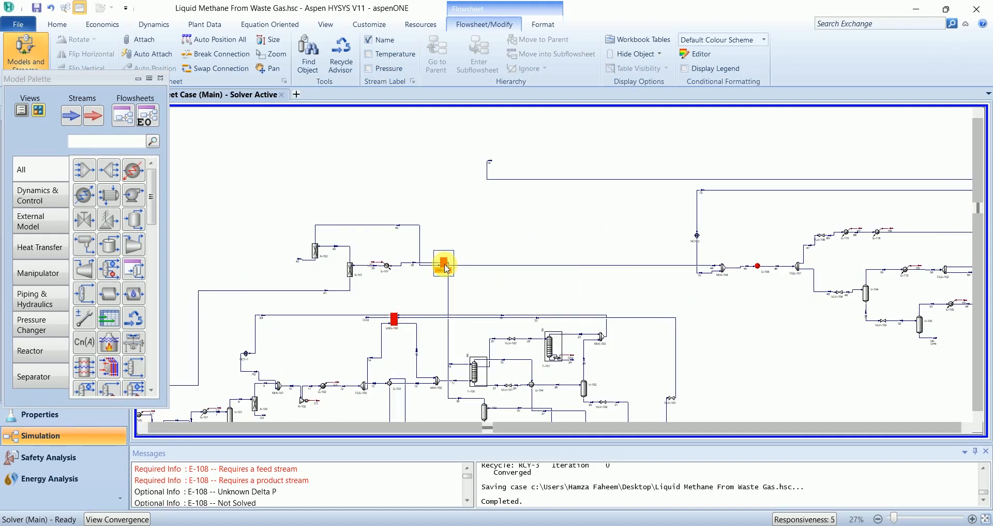
double_click(445, 264)
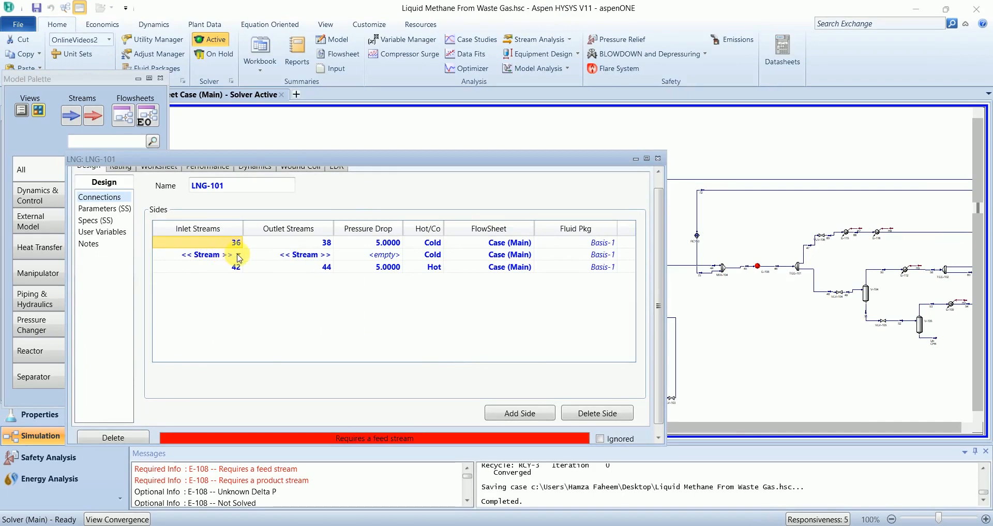
drag(284, 158, 324, 168)
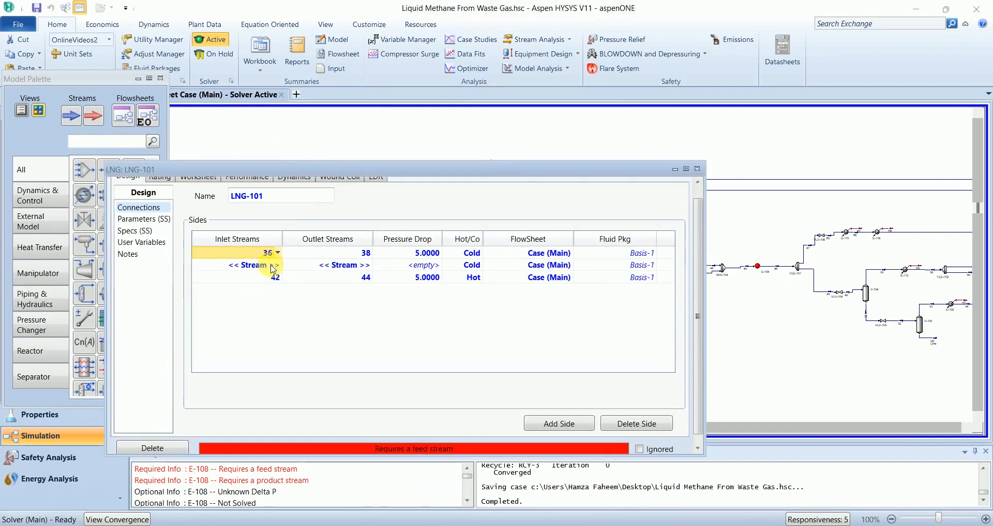
click(275, 267)
click(278, 264)
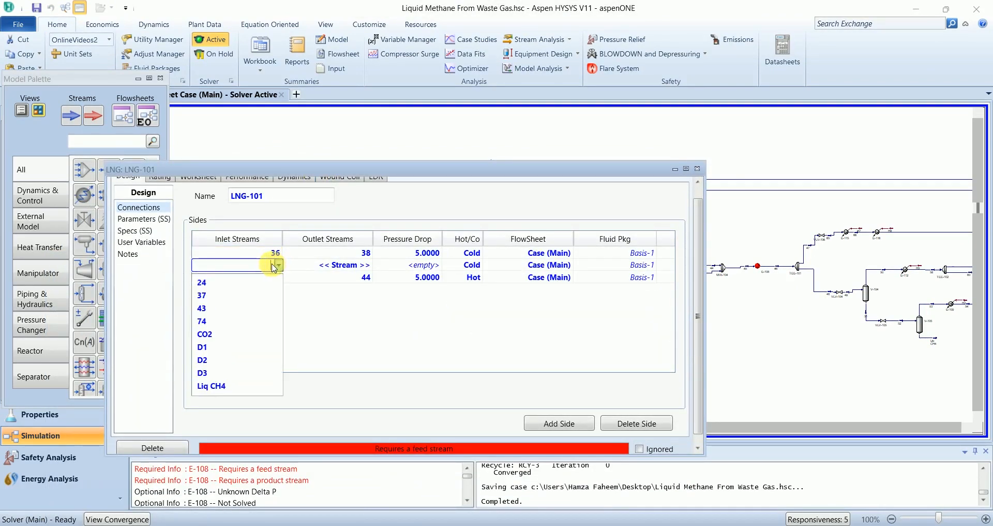
click(248, 321)
click(717, 355)
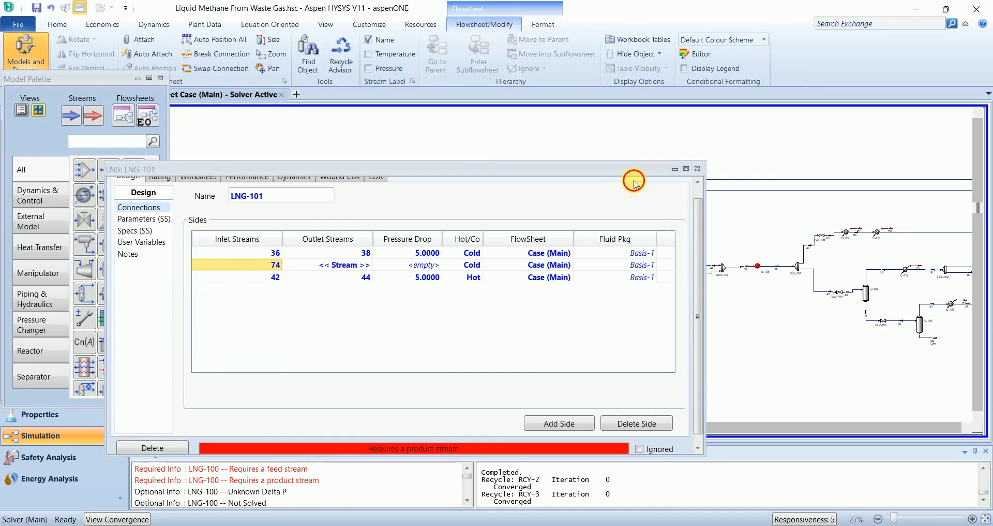
- Name the outlet of LNG-101's stream 74 side 76 with a pressure drop of 0, and check the worksheet conditions
drag(636, 171, 655, 146)
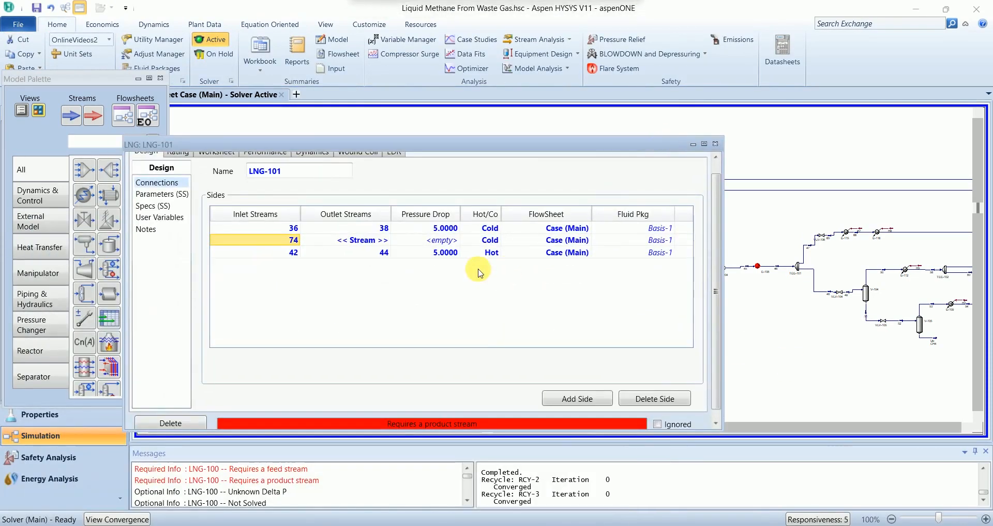
click(373, 243)
click(386, 240)
click(316, 252)
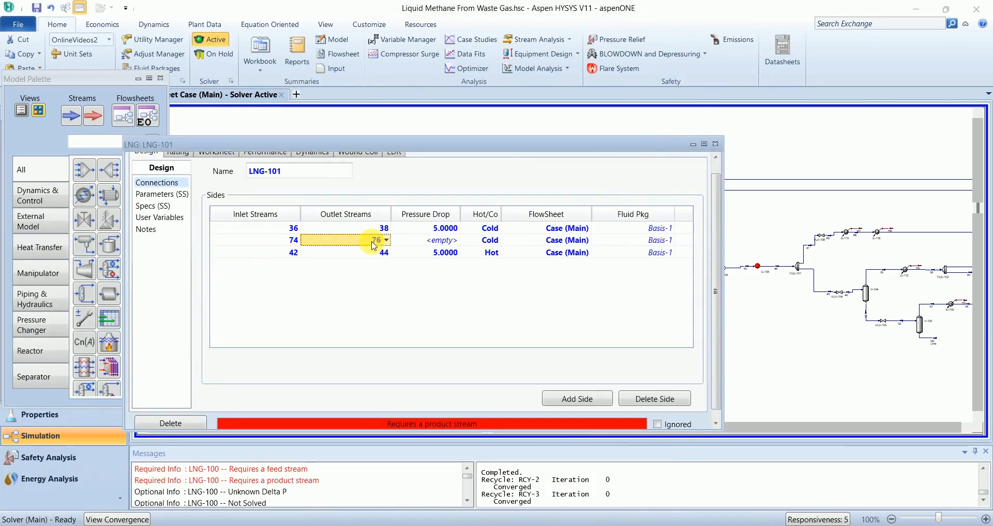
click(439, 241)
text(0)
key(Return)
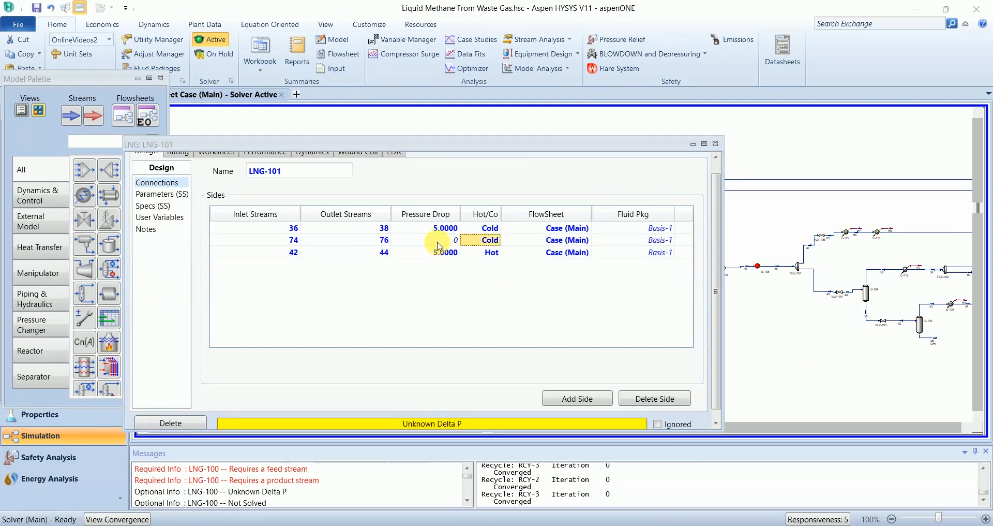
click(217, 155)
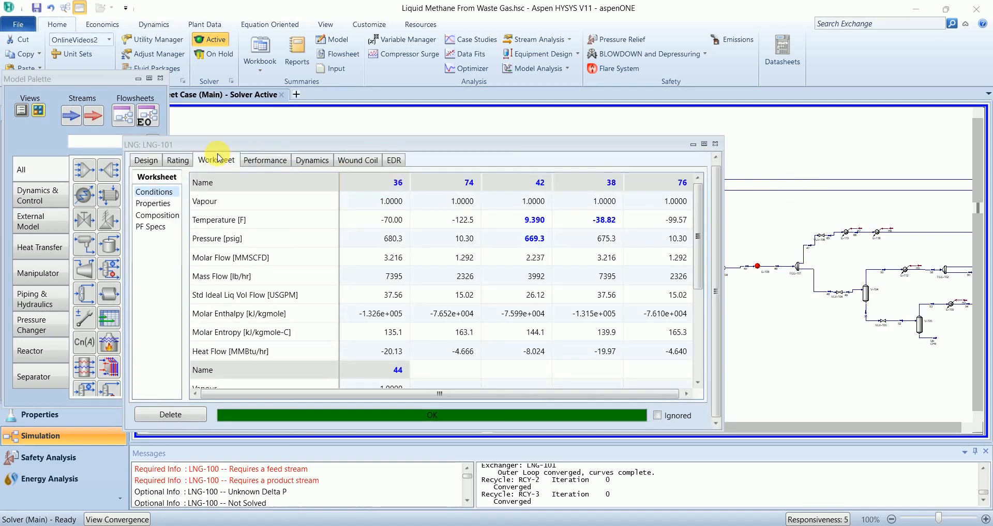
click(716, 144)
- Flip stream 74 above exchanger LNG-101 horizontally to straighten its connecting line
click(492, 165)
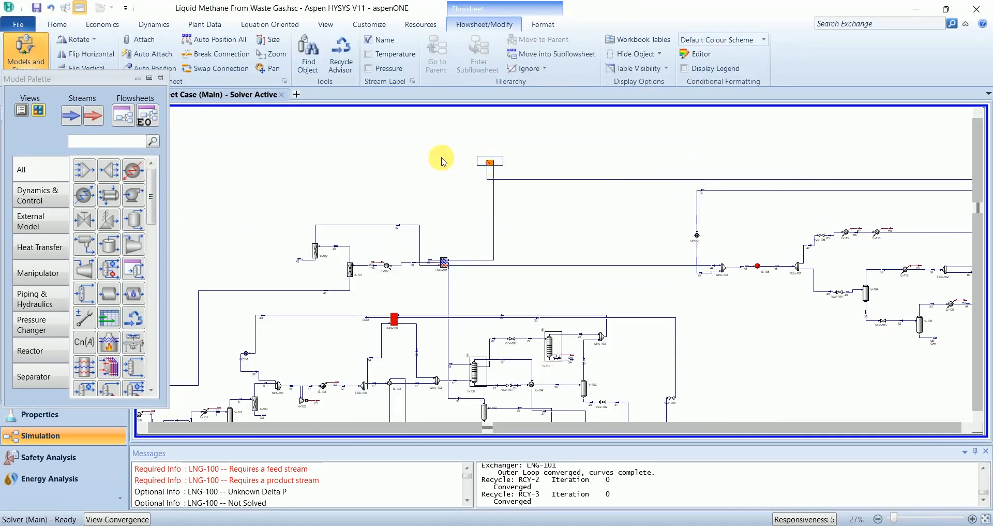
key(Delete)
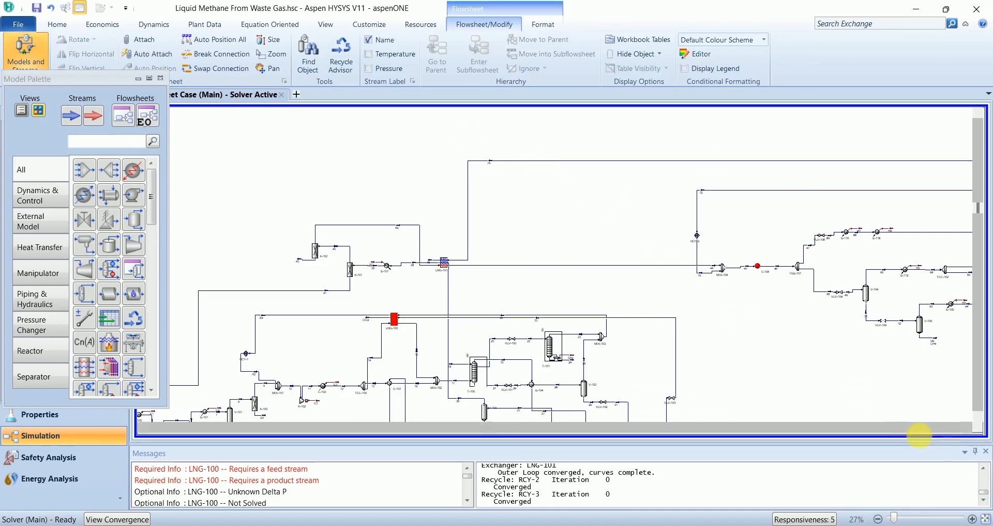
click(966, 427)
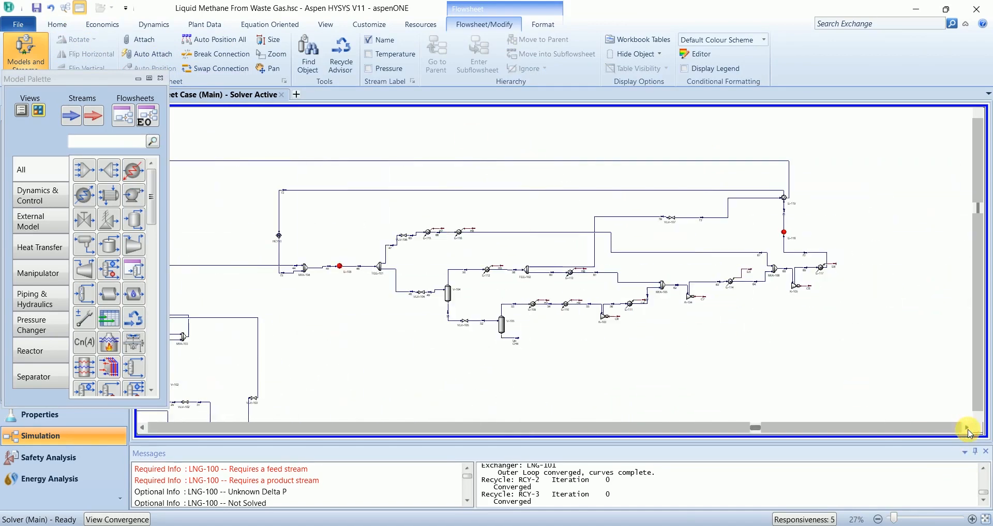
click(973, 519)
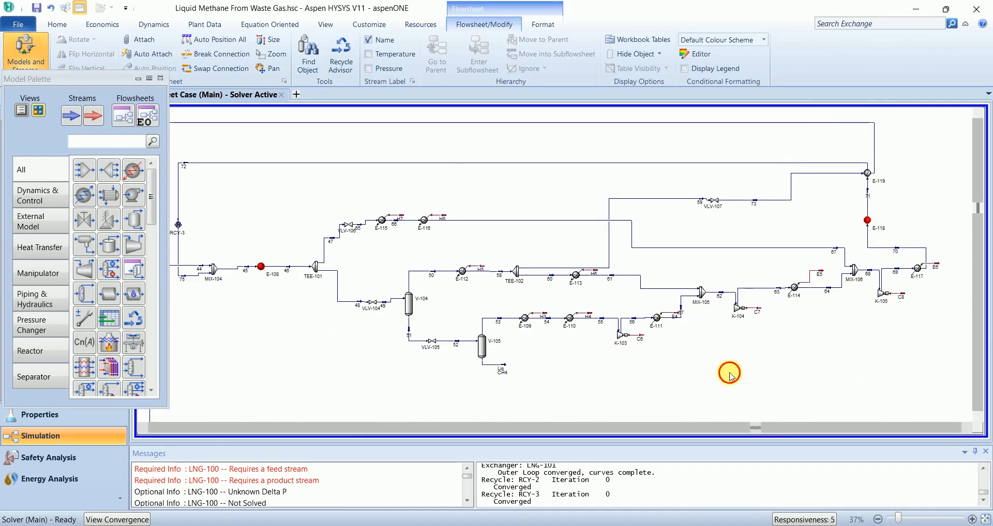